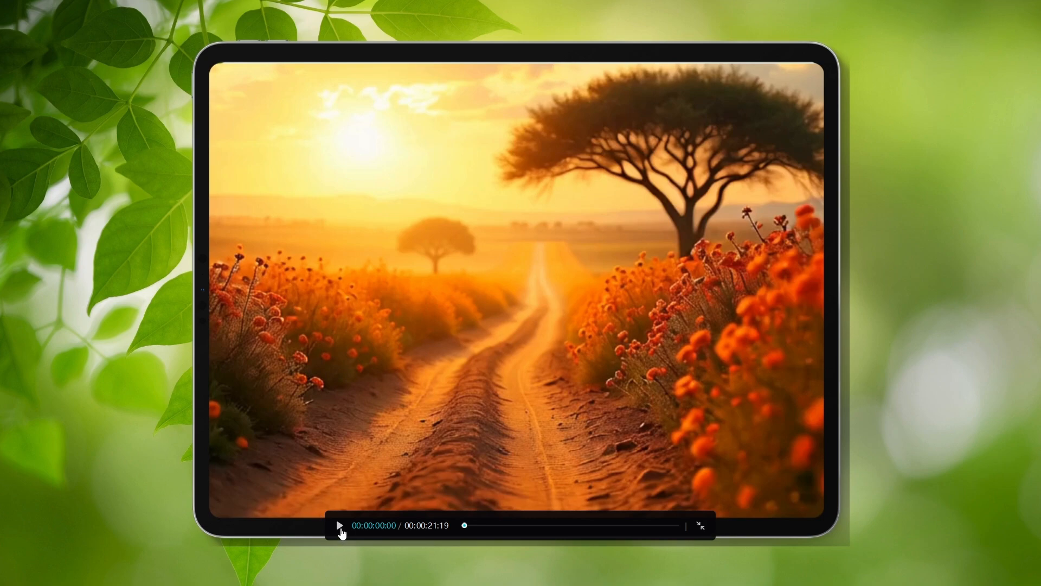
# Play the finished tablet video in the full-screen preview and return to the editing timeline.
pyautogui.click(340, 526)
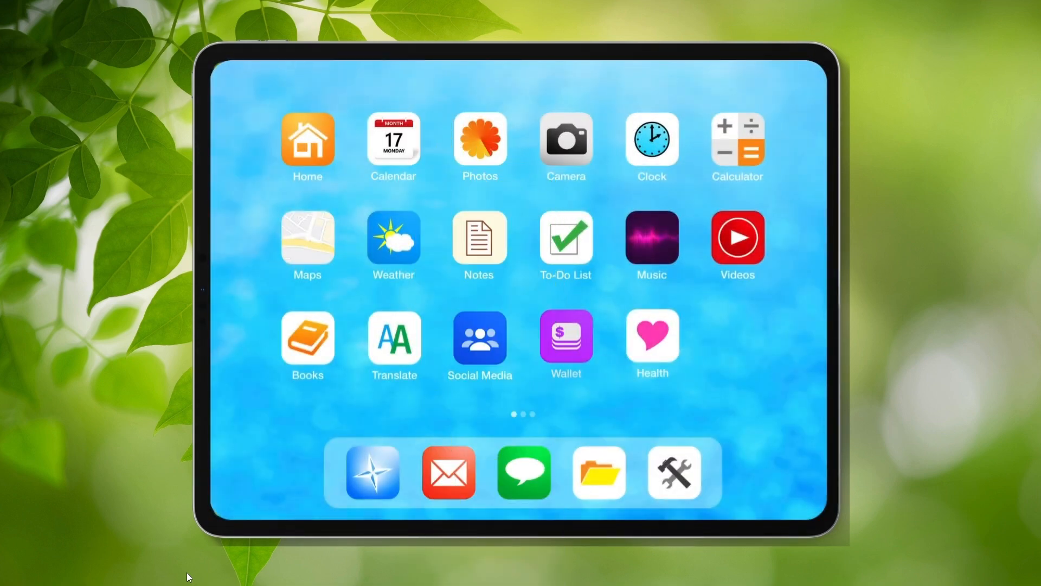
pyautogui.press('Escape')
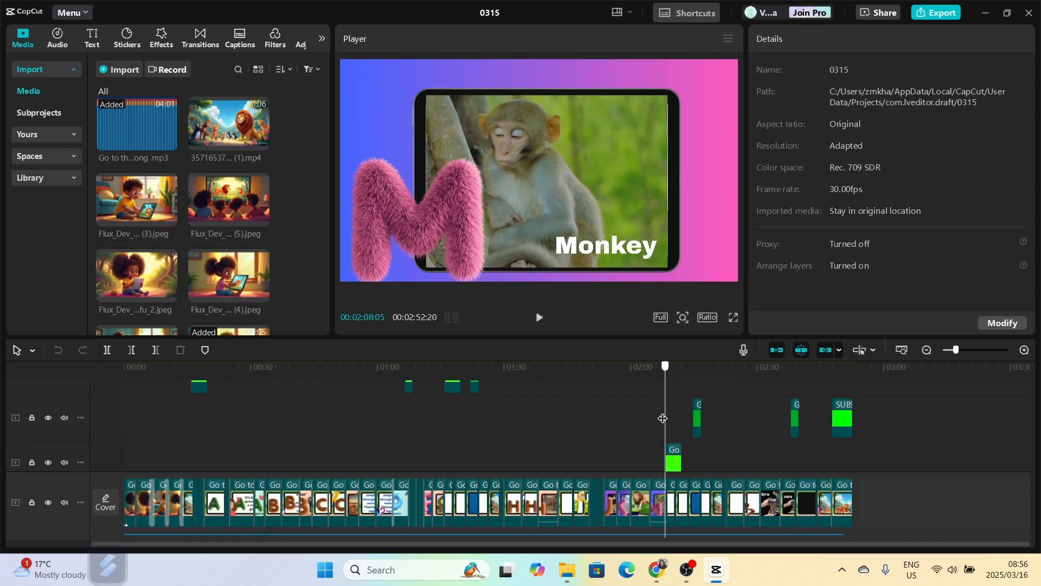
pyautogui.hotkey('ctrl', 'shift', 'f')
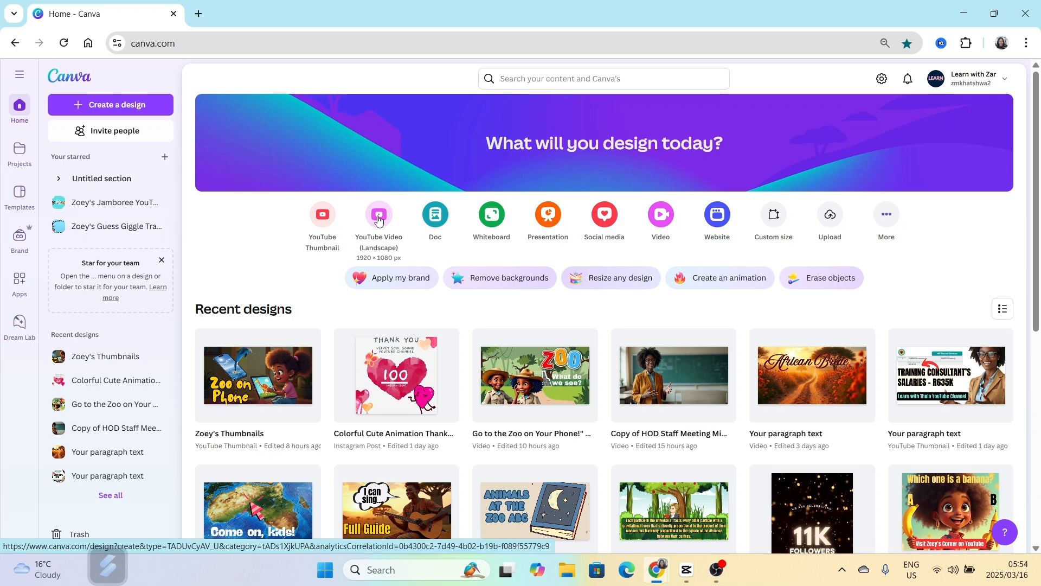
# Create a blank YouTube Video (Landscape) design of 1920 × 1080 px in Canva.
pyautogui.click(378, 216)
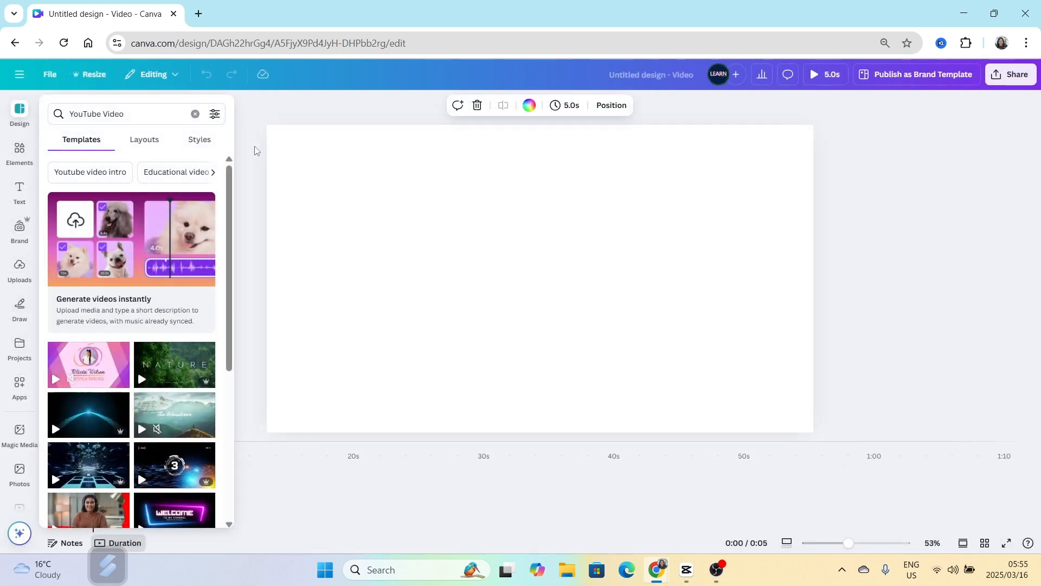
pyautogui.click(256, 146)
pyautogui.click(358, 245)
# Add a greenery photo with hanging leaves from the elements and make it the page background.
pyautogui.click(20, 153)
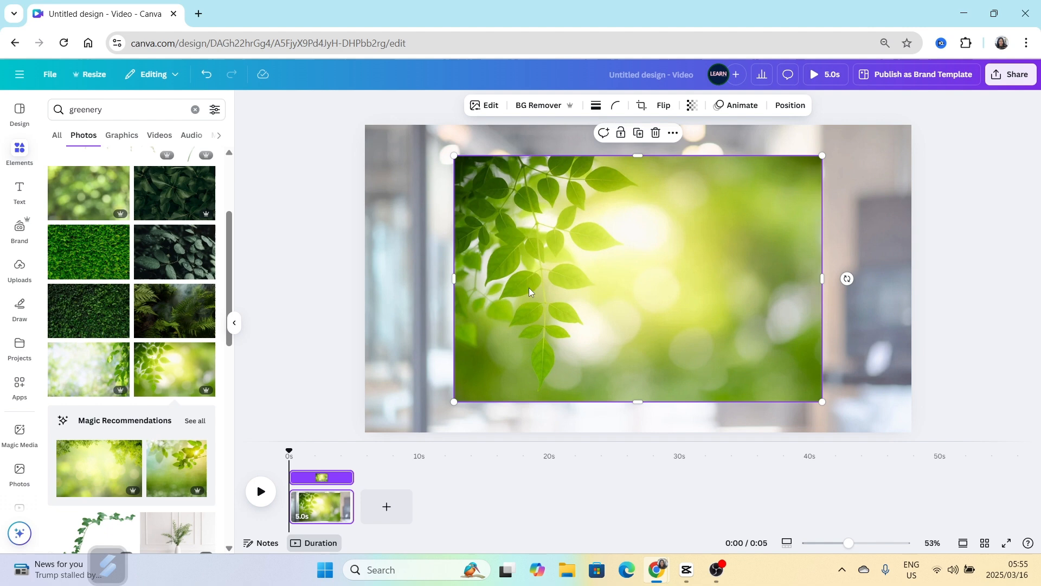
pyautogui.rightClick(531, 291)
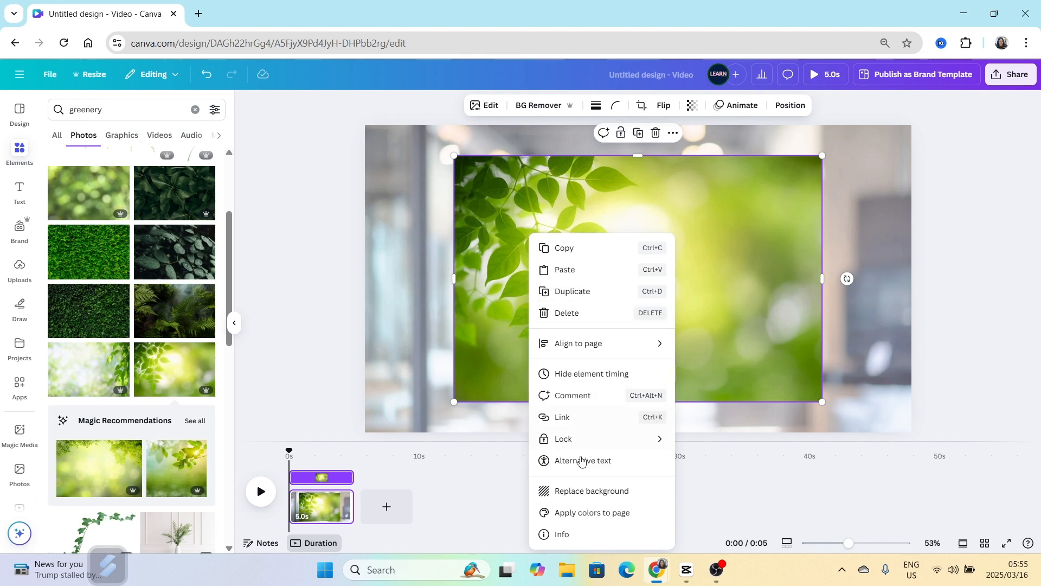
pyautogui.click(581, 491)
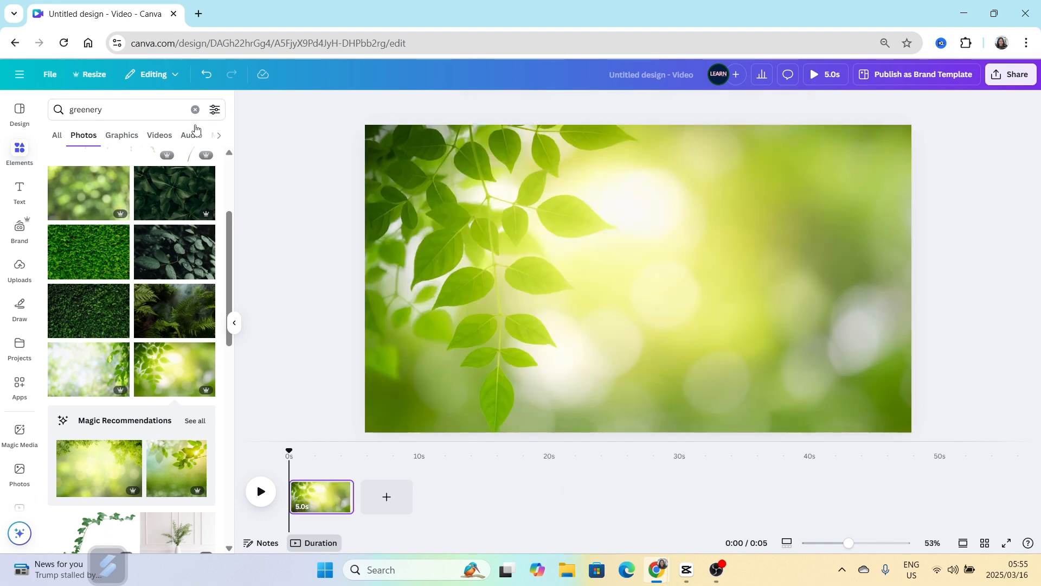
# Search the photo elements for "ipad" and place a large landscape tablet frame over the greenery background.
pyautogui.click(195, 109)
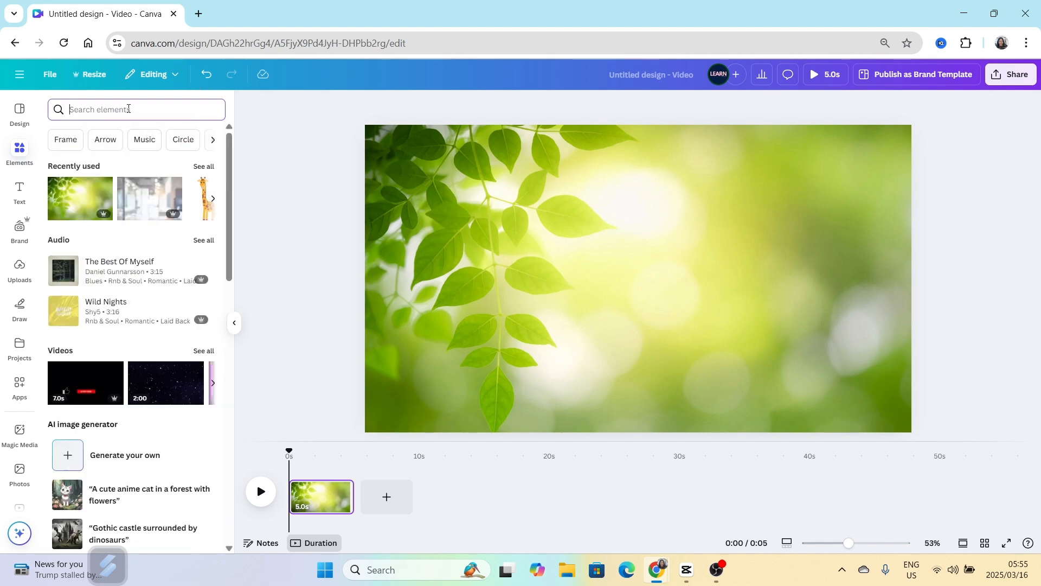
pyautogui.write('ipad')
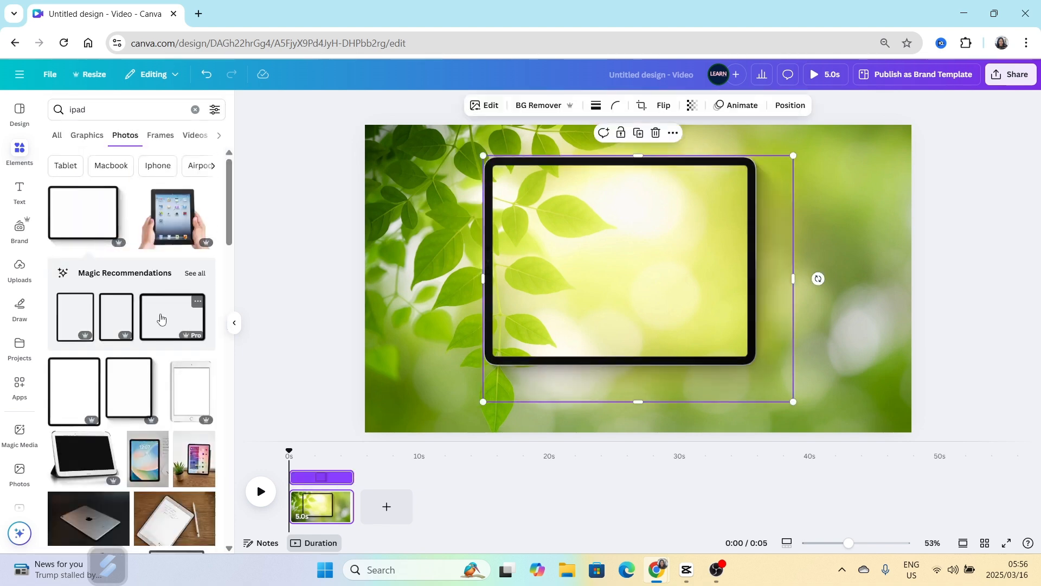
pyautogui.scroll(2, 176, 295)
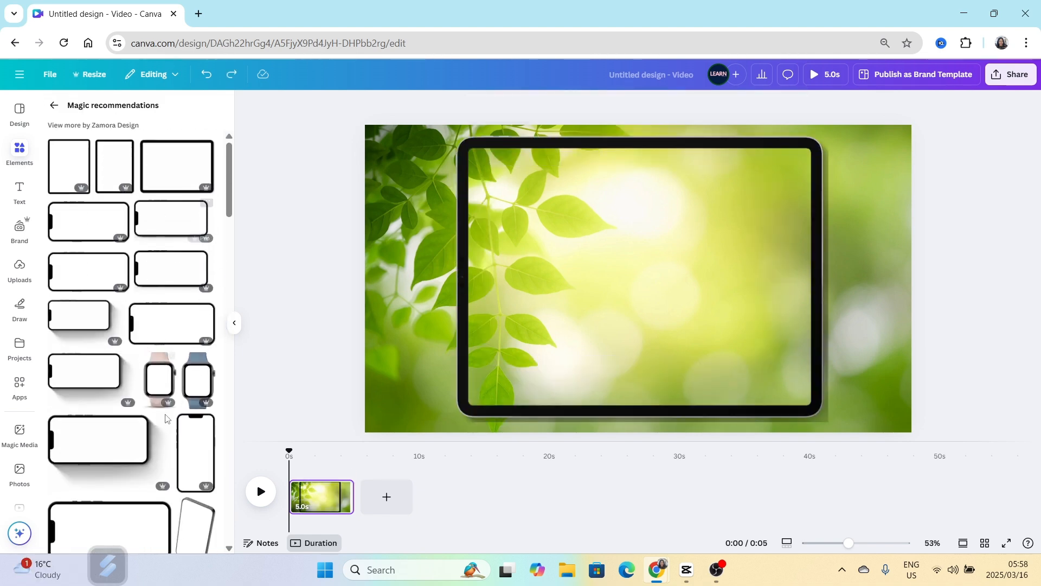
pyautogui.scroll(-3, 164, 436)
pyautogui.scroll(3, 161, 446)
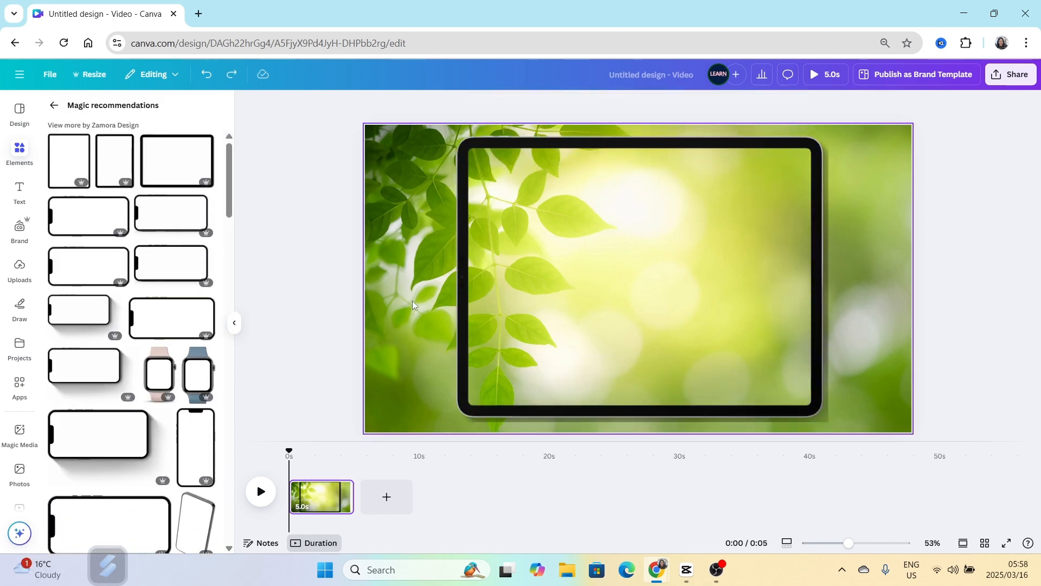
pyautogui.click(55, 105)
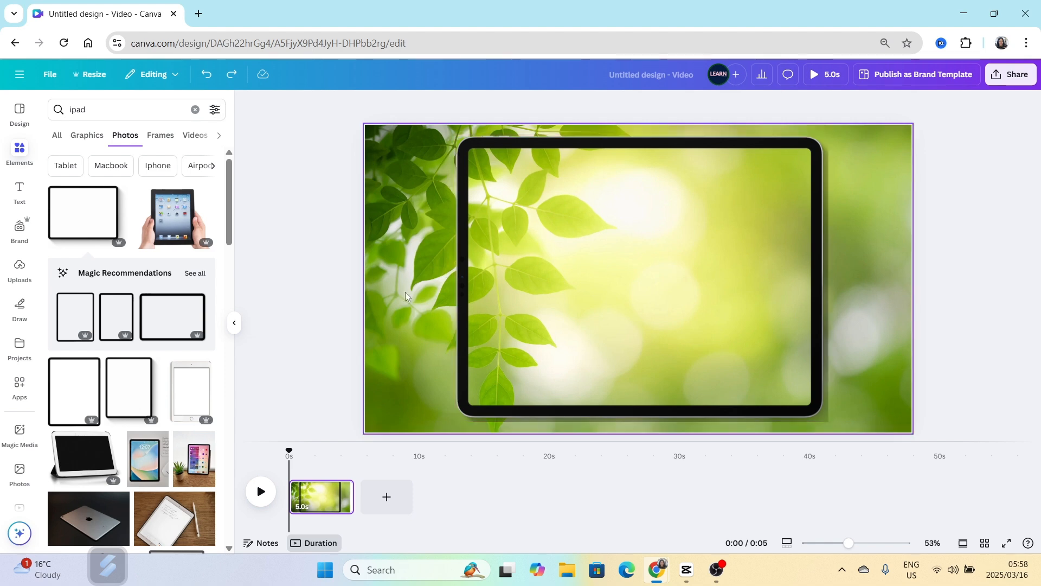
# Add a rectangle and stretch it to cover the tablet's screen area from corner to corner.
pyautogui.click(397, 306)
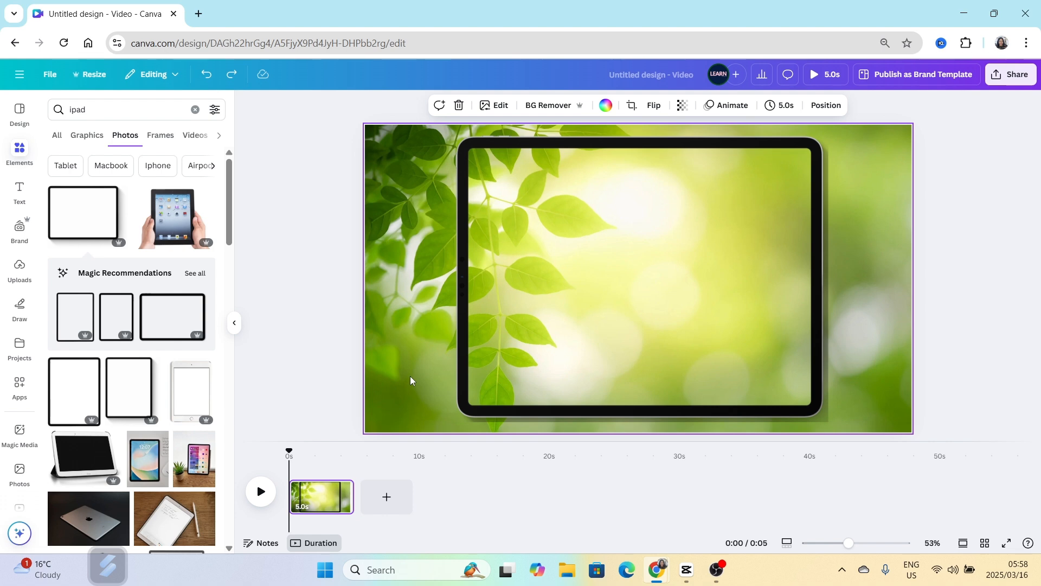
pyautogui.press('r')
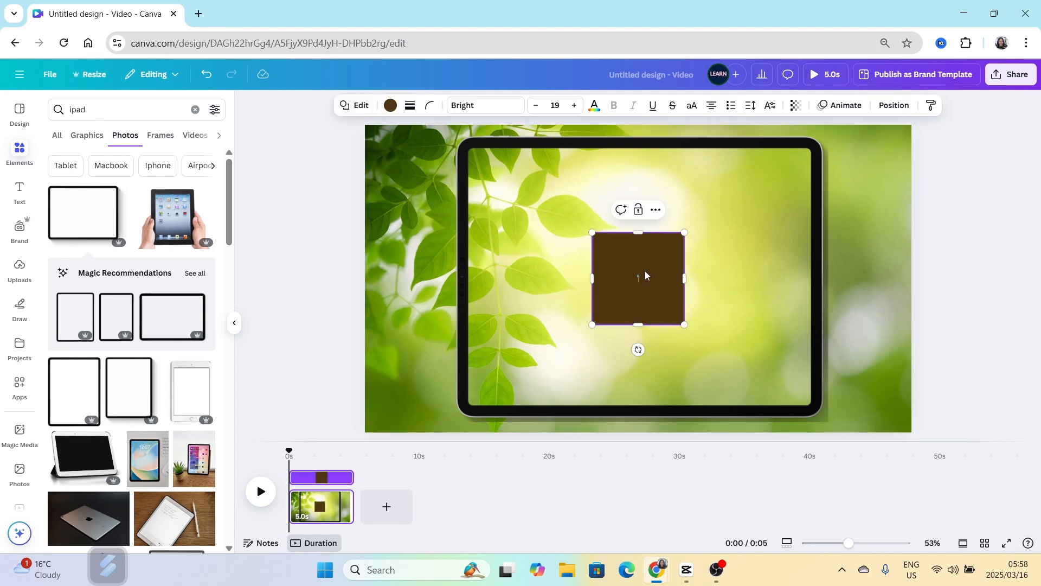
pyautogui.moveTo(646, 276); pyautogui.dragTo(520, 186)
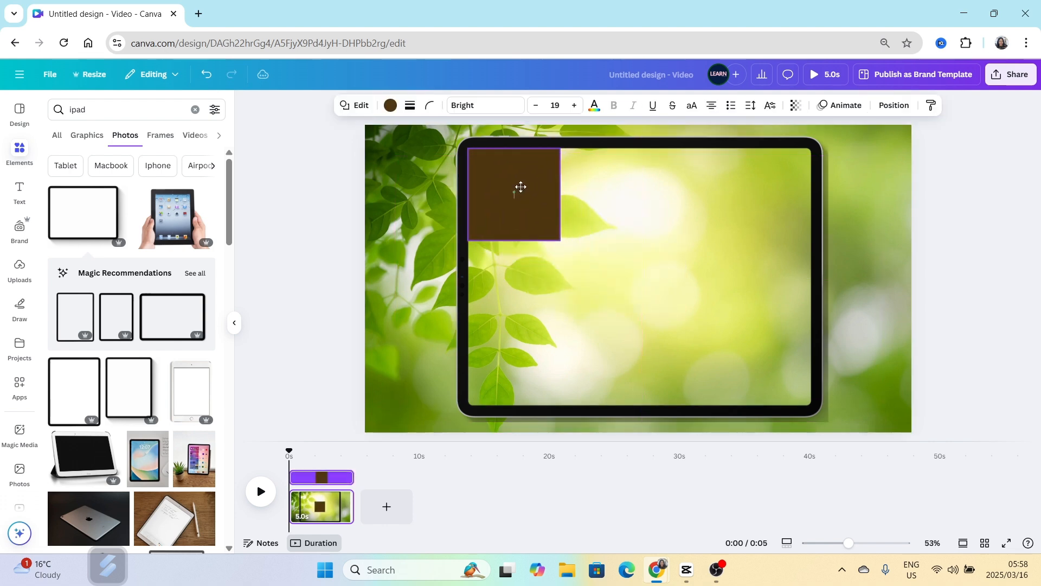
pyautogui.moveTo(561, 240); pyautogui.dragTo(815, 407)
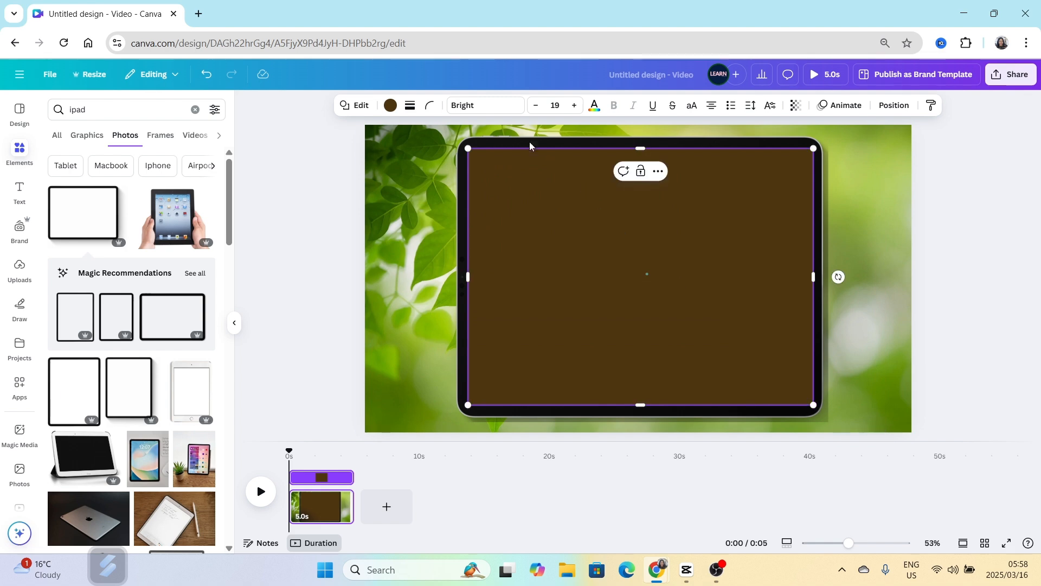
# Fill the screen rectangle with white and set its corner rounding to 23.
pyautogui.click(390, 105)
pyautogui.click(146, 186)
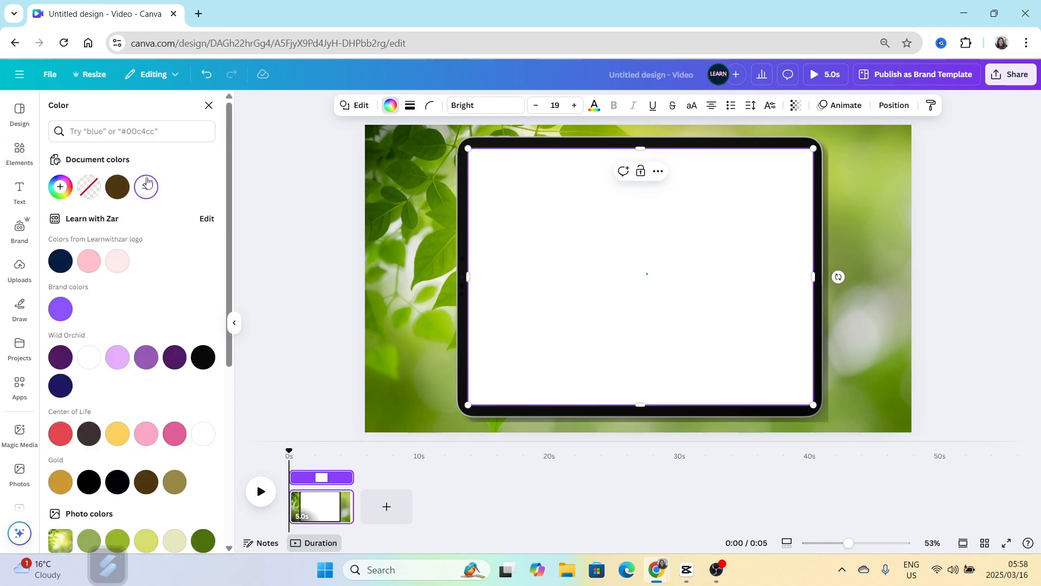
pyautogui.click(431, 107)
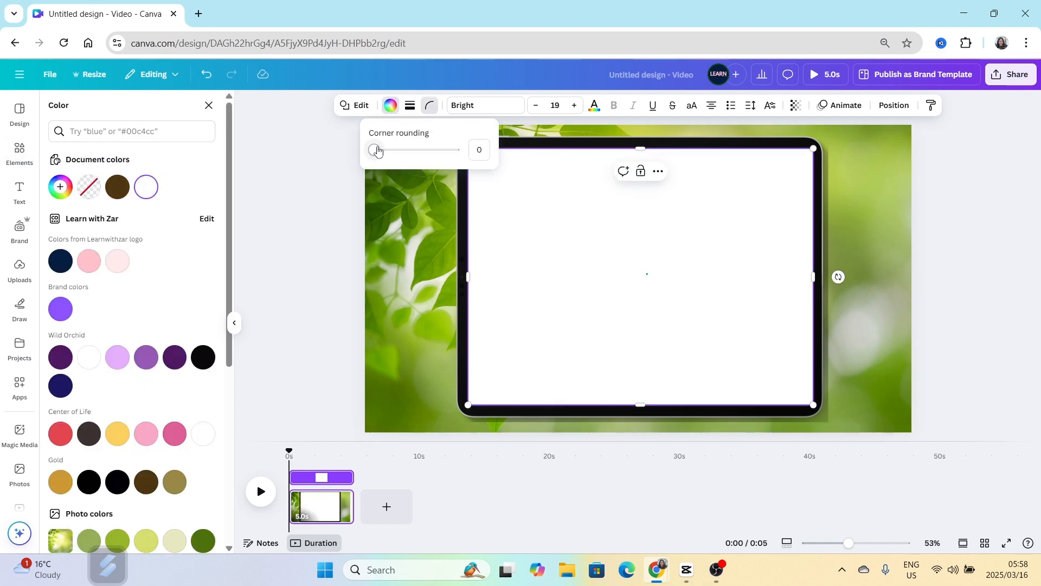
pyautogui.moveTo(372, 150); pyautogui.dragTo(394, 152)
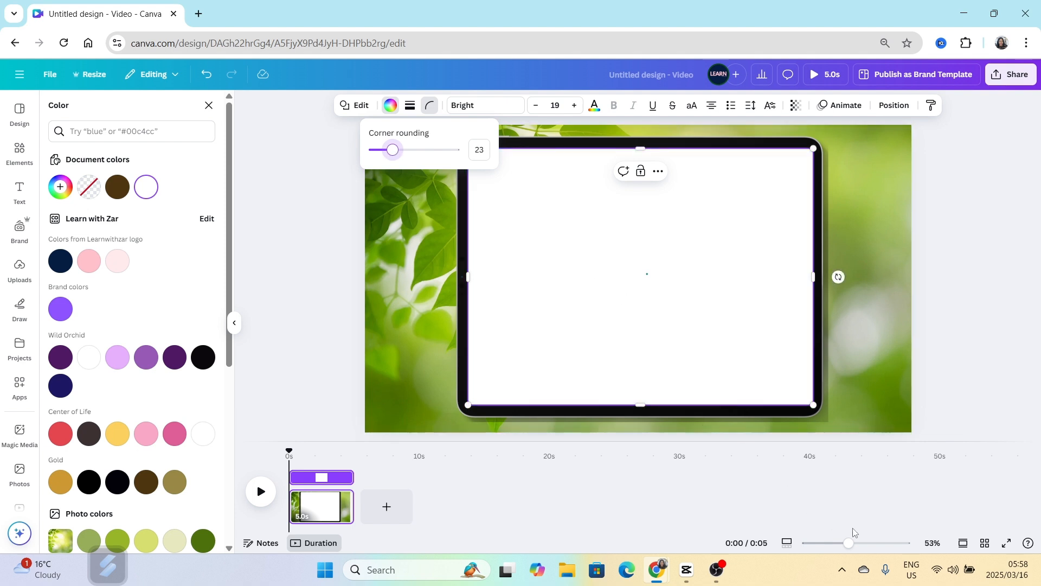
# Fine-tune the white rectangle's edges to fit the inside of the tablet frame.
pyautogui.moveTo(849, 543); pyautogui.dragTo(853, 544)
pyautogui.click(617, 284)
pyautogui.moveTo(641, 426); pyautogui.dragTo(640, 426)
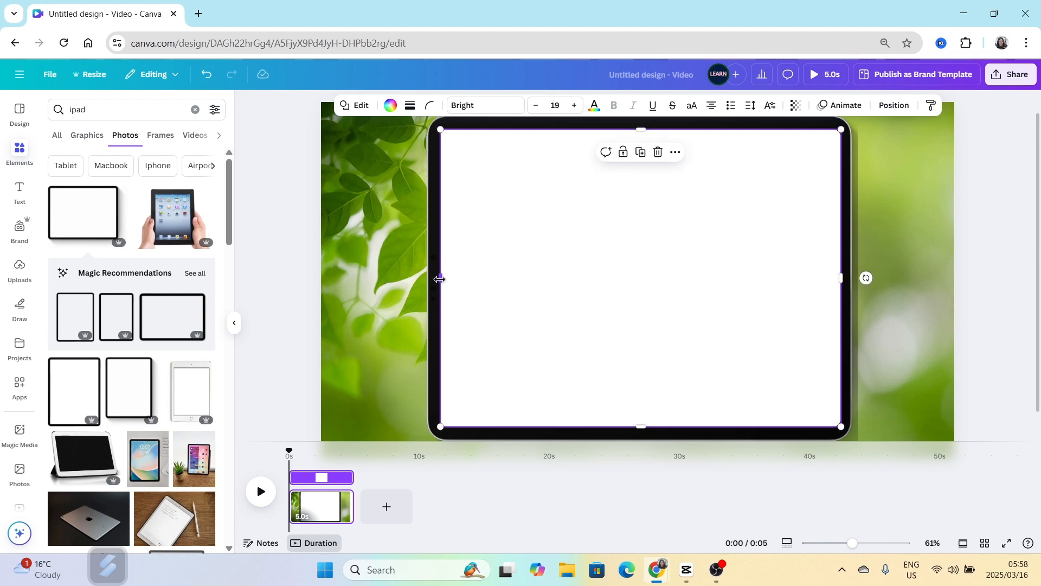
# Group the white rectangle with the tablet frame.
pyautogui.click(941, 427)
pyautogui.moveTo(853, 543); pyautogui.dragTo(840, 542)
pyautogui.moveTo(937, 366); pyautogui.dragTo(546, 178)
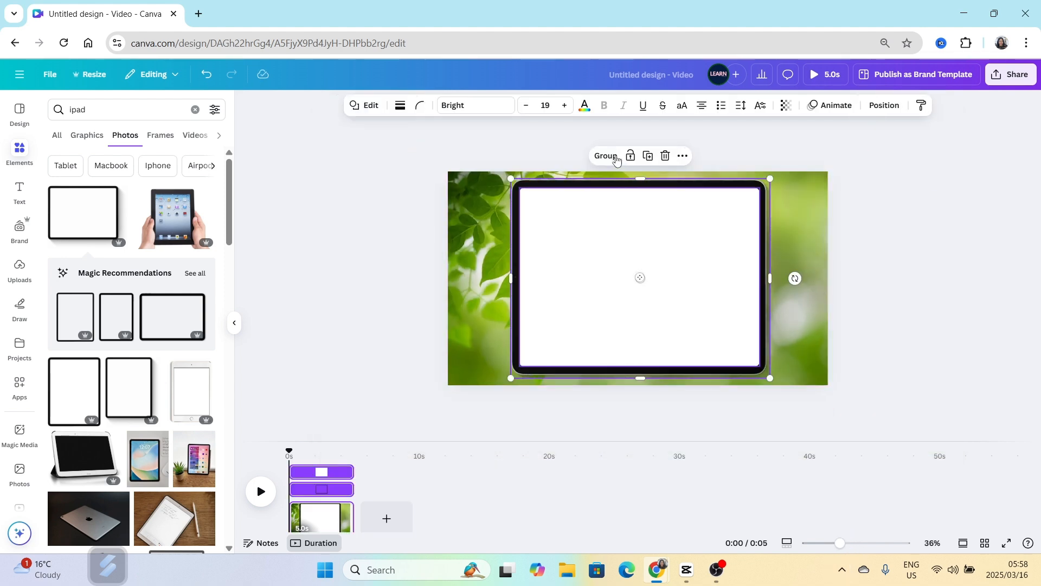
pyautogui.click(606, 157)
pyautogui.click(922, 352)
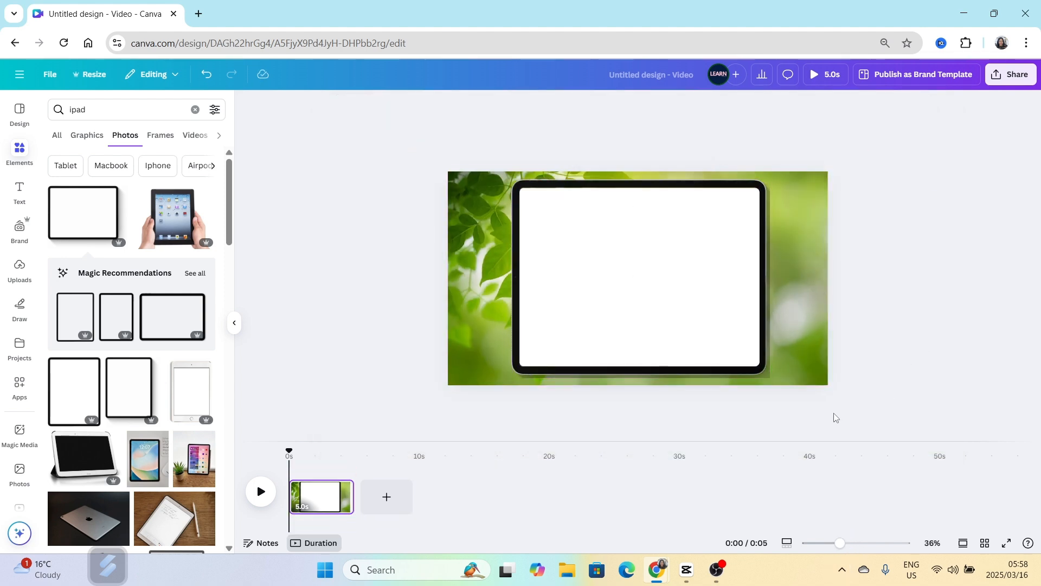
# Replace the "swipe arrows" element query with a new search term beginning with "ho".
pyautogui.click(727, 208)
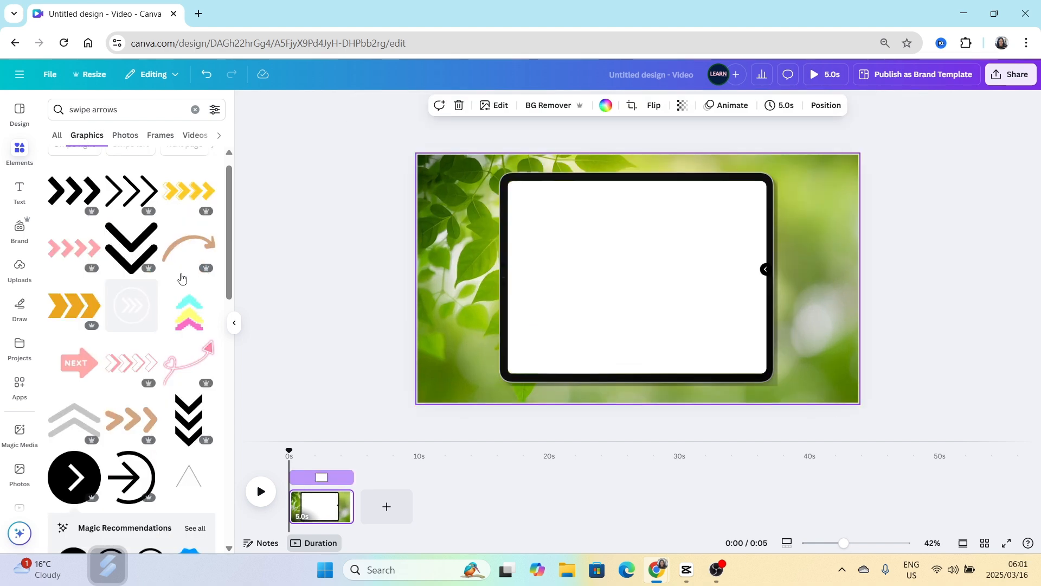
pyautogui.click(140, 108)
pyautogui.moveTo(140, 107); pyautogui.dragTo(67, 115)
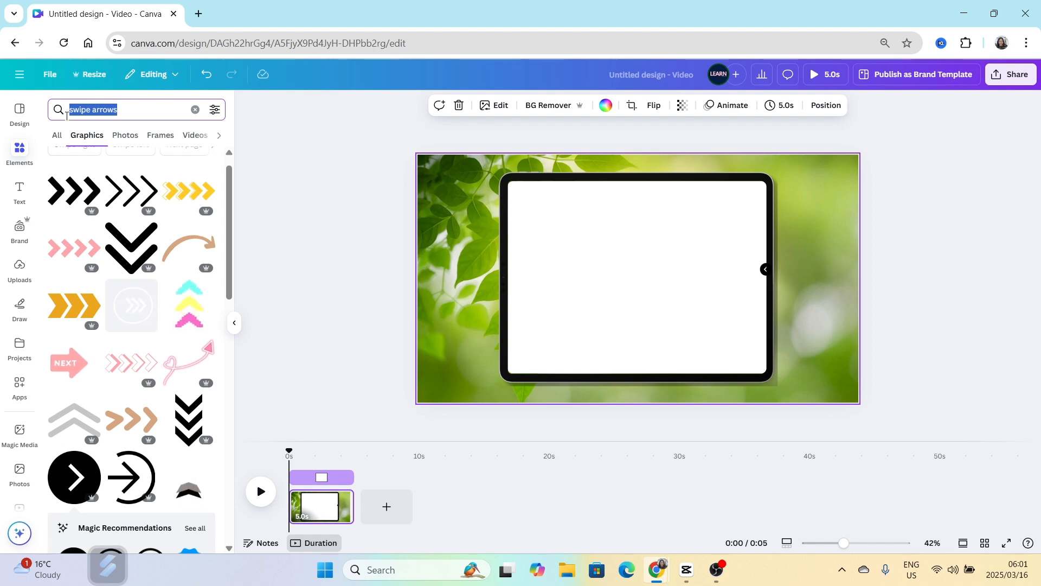
pyautogui.write('ho')
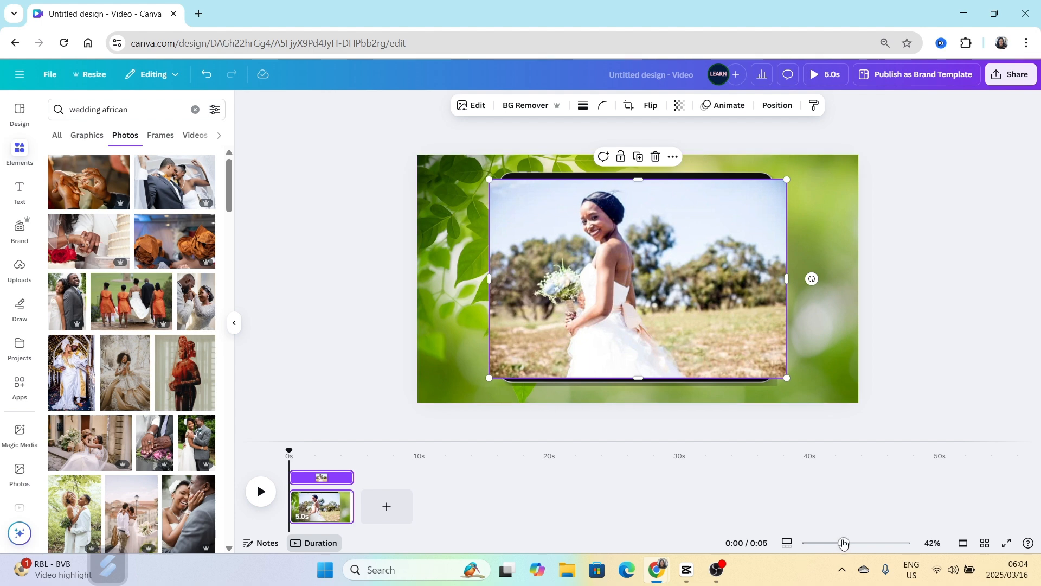
# Crop and position the bride photo to fill the tablet screen, about 1,135 px wide.
pyautogui.moveTo(843, 542); pyautogui.dragTo(844, 542)
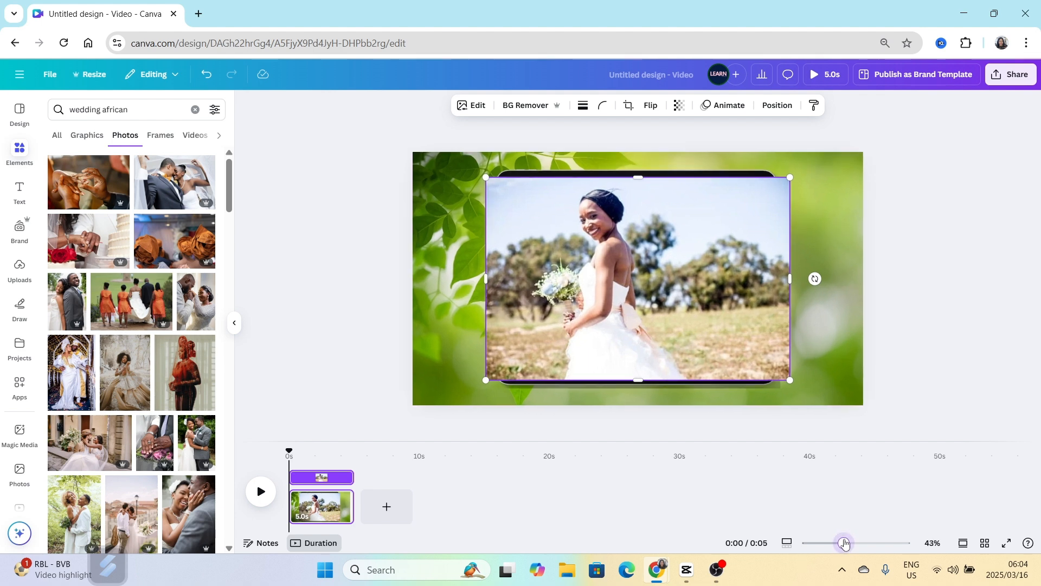
pyautogui.moveTo(487, 280); pyautogui.dragTo(513, 282)
pyautogui.moveTo(652, 379); pyautogui.dragTo(653, 373)
pyautogui.moveTo(684, 313); pyautogui.dragTo(674, 313)
pyautogui.moveTo(641, 177); pyautogui.dragTo(641, 178)
pyautogui.moveTo(773, 275); pyautogui.dragTo(768, 272)
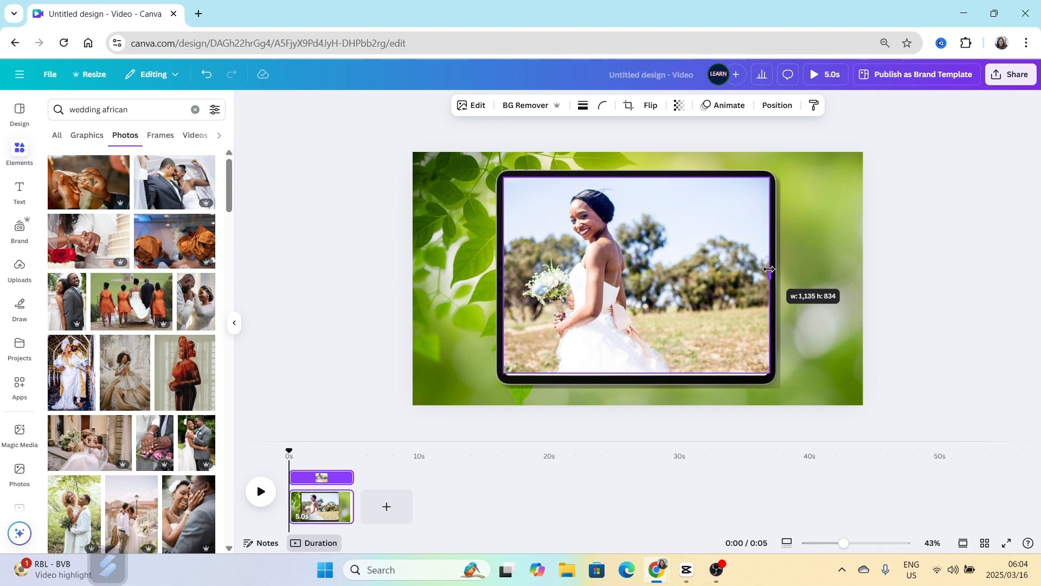
pyautogui.moveTo(640, 374); pyautogui.dragTo(638, 375)
# Round the bride photo's corners slightly to match the tablet screen.
pyautogui.click(601, 107)
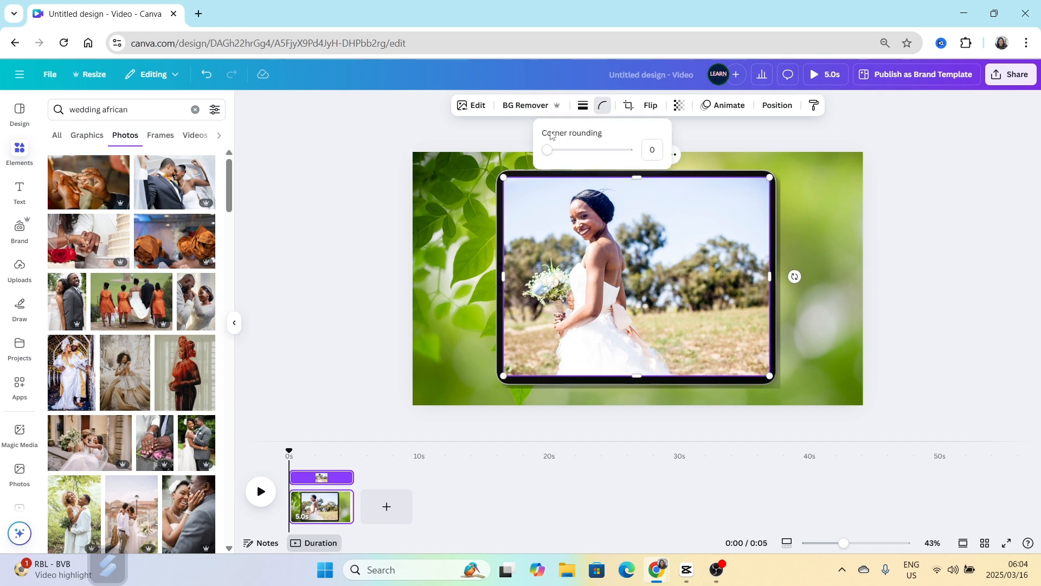
pyautogui.moveTo(546, 151); pyautogui.dragTo(561, 154)
pyautogui.click(374, 217)
# Animate the bride photo with a slowed-down Wipe effect that runs leftward and only on enter.
pyautogui.click(621, 258)
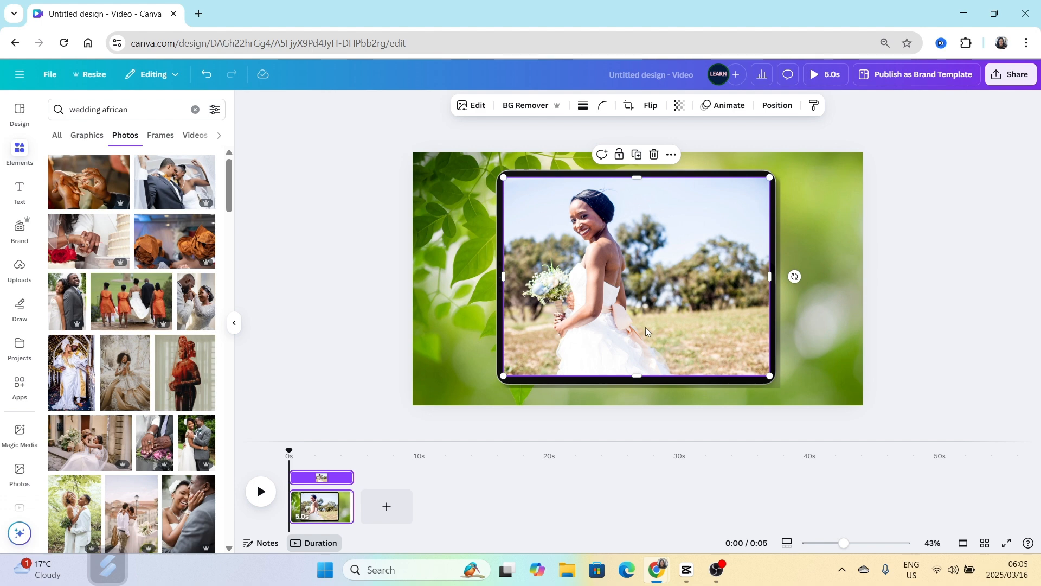
pyautogui.click(725, 103)
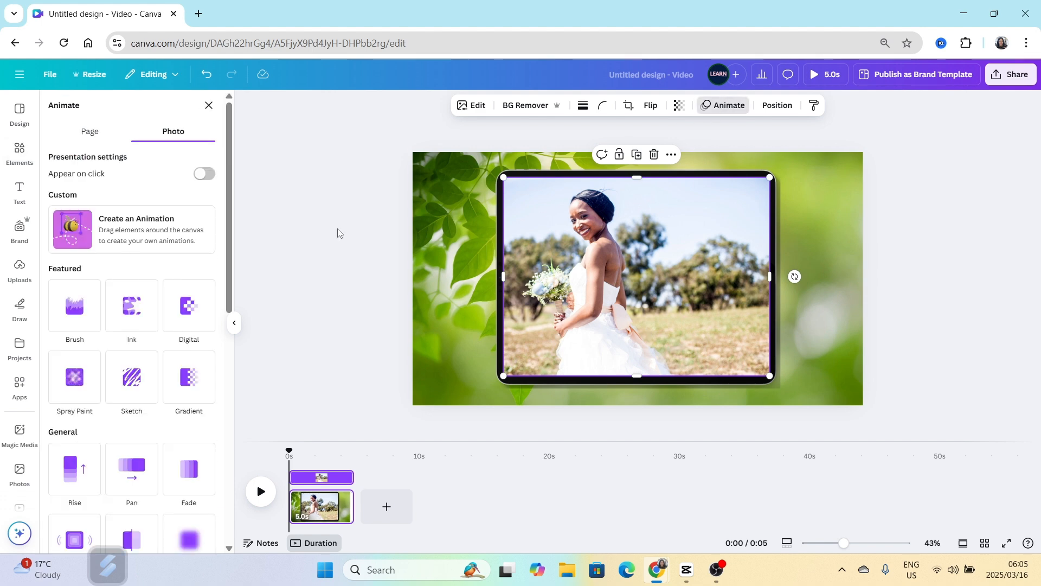
pyautogui.moveTo(237, 170); pyautogui.dragTo(236, 307)
pyautogui.click(131, 233)
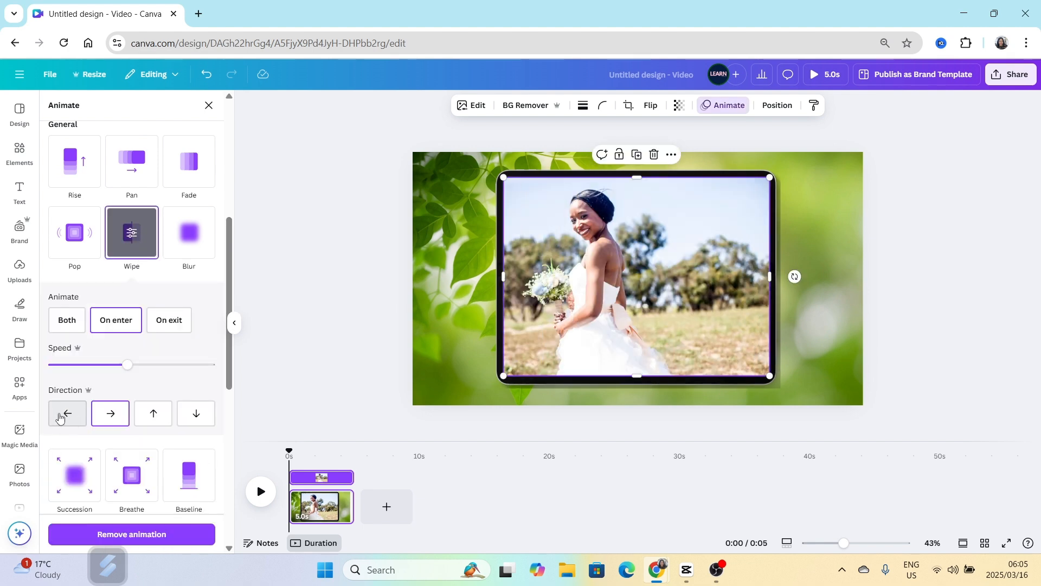
pyautogui.click(60, 417)
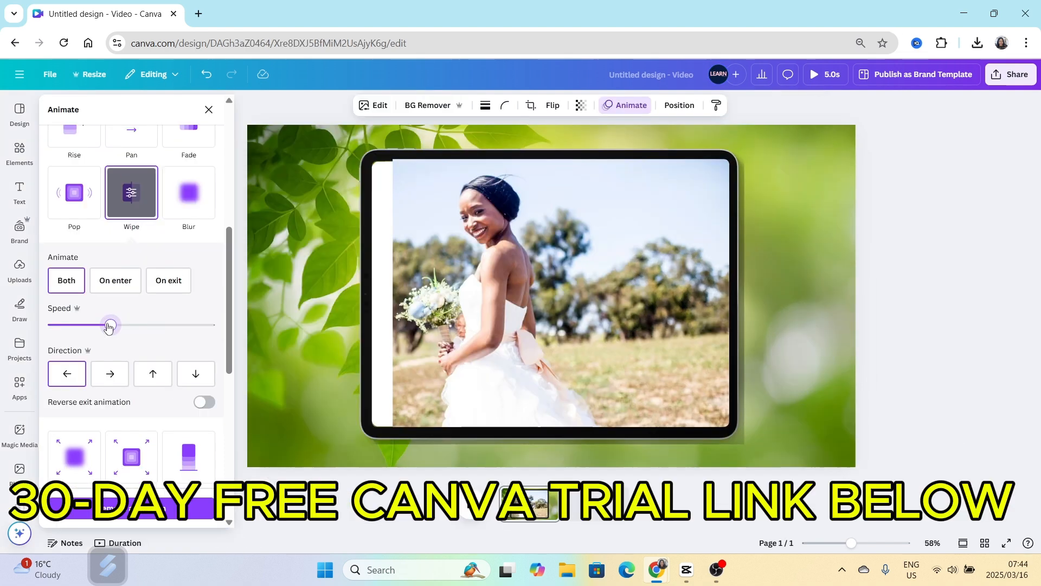
pyautogui.moveTo(109, 323); pyautogui.dragTo(82, 326)
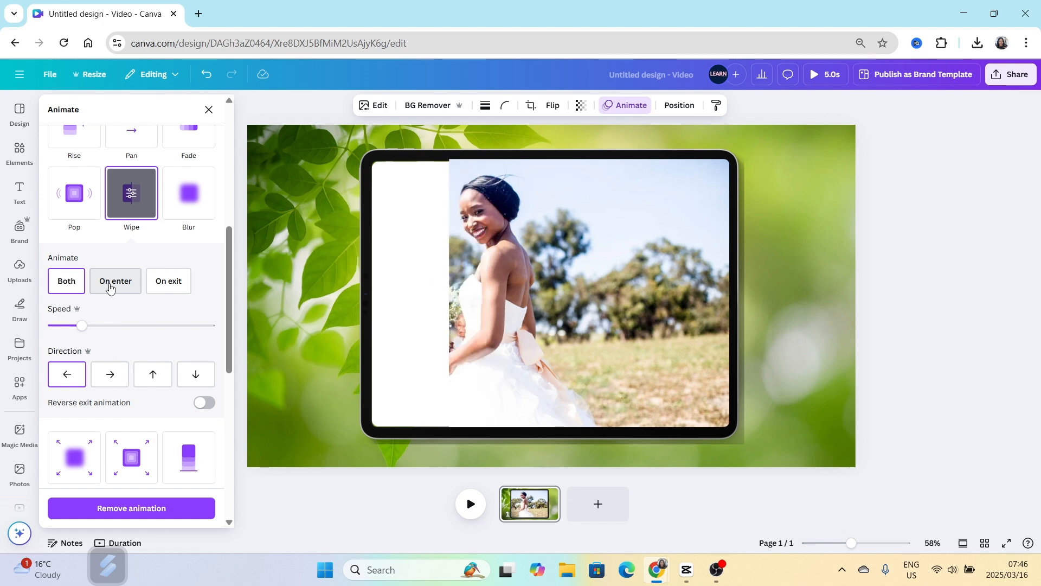
pyautogui.click(110, 282)
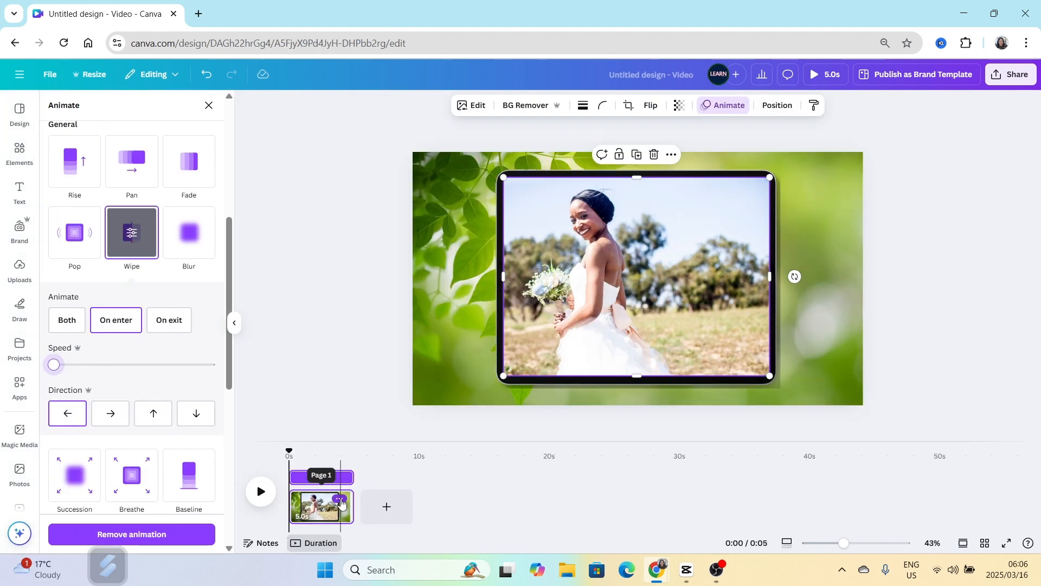
# Duplicate the page with the animated bride photo.
pyautogui.click(339, 498)
pyautogui.click(385, 319)
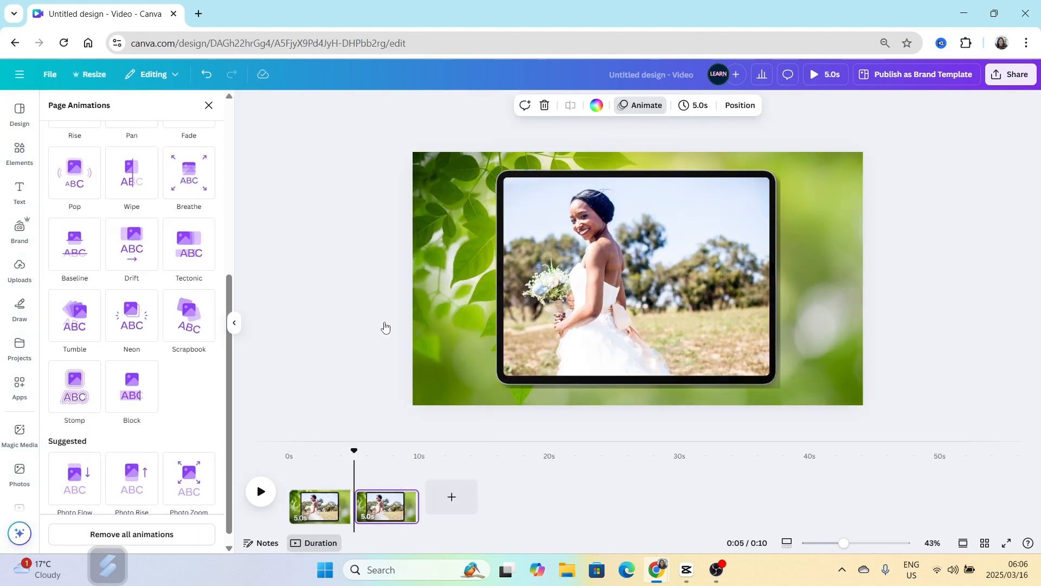
# Replace the bride photo on the second page with the photo of the man in a grey suit, fitted to the tablet screen.
pyautogui.click(543, 292)
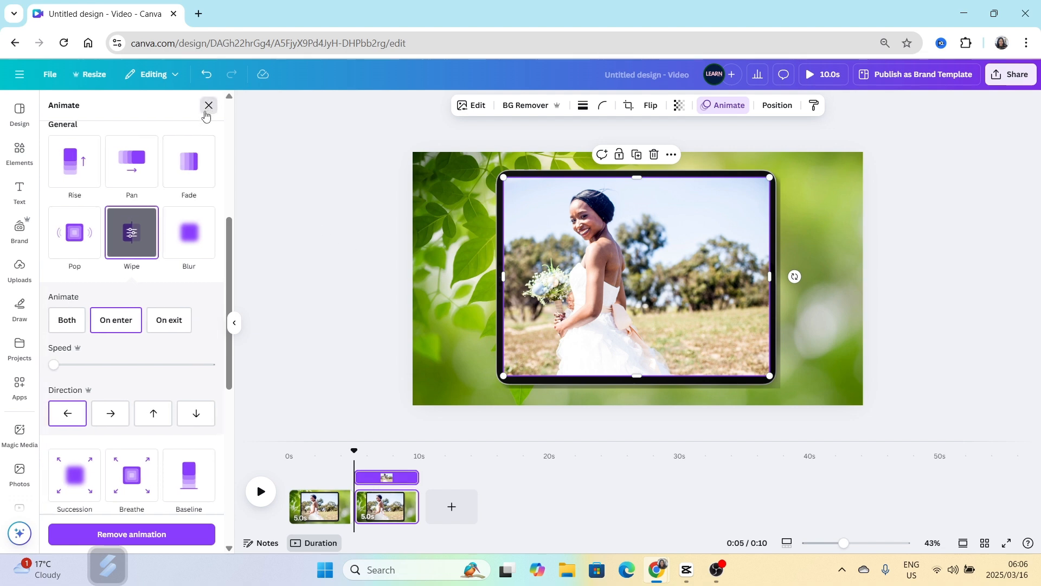
pyautogui.click(209, 106)
pyautogui.moveTo(228, 185); pyautogui.dragTo(229, 366)
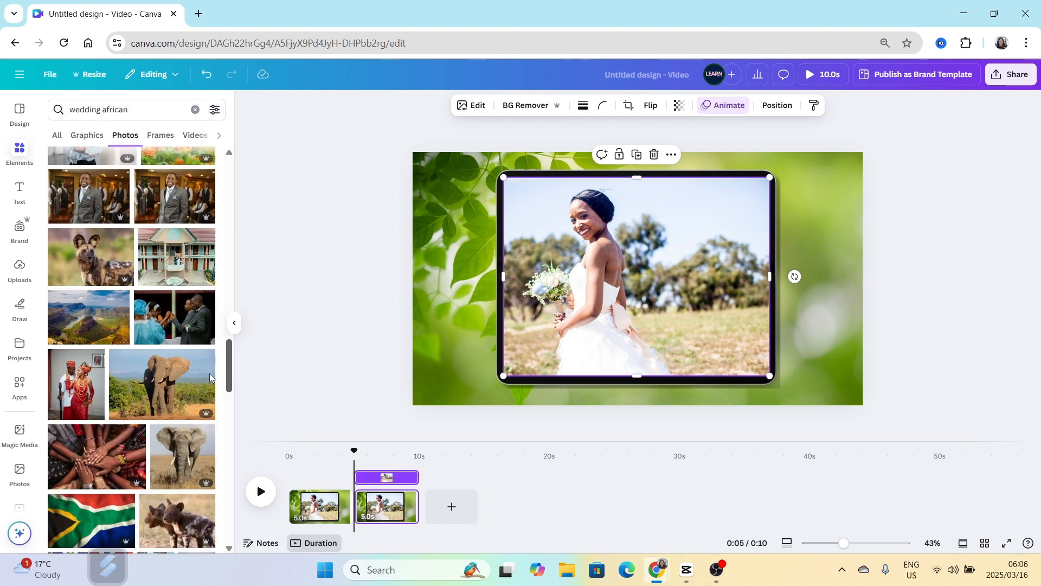
pyautogui.click(175, 196)
pyautogui.click(524, 233)
pyautogui.moveTo(638, 278)
pyautogui.mouseDown()
pyautogui.moveTo(698, 304)
pyautogui.moveTo(637, 278)
pyautogui.mouseUp()
pyautogui.click(654, 155)
pyautogui.moveTo(636, 380); pyautogui.dragTo(636, 376)
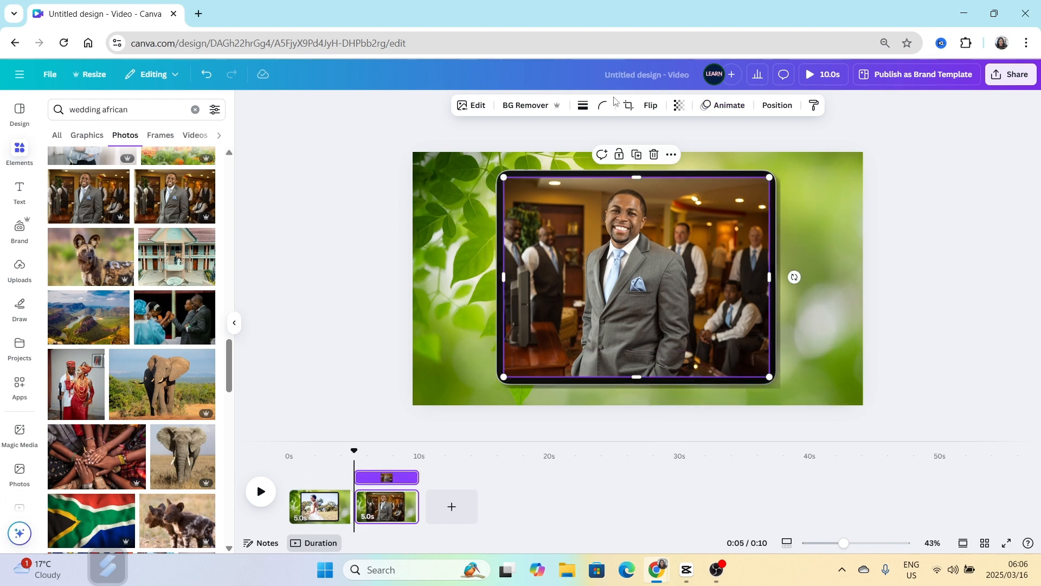
# Animate the suited man's photo with the Wipe effect on enter and duplicate its page.
pyautogui.click(730, 105)
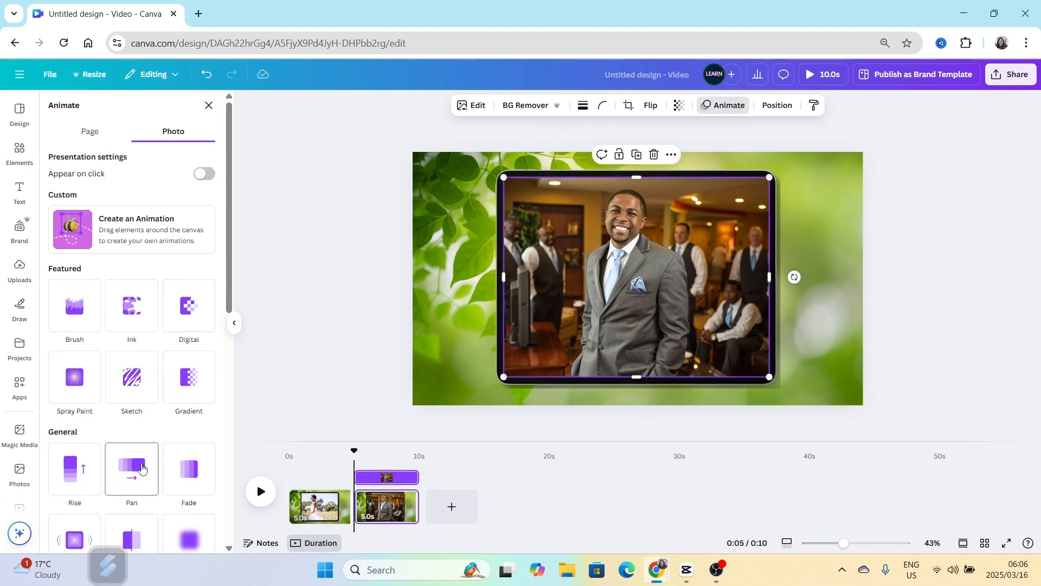
pyautogui.scroll(-3, 133, 468)
pyautogui.click(135, 376)
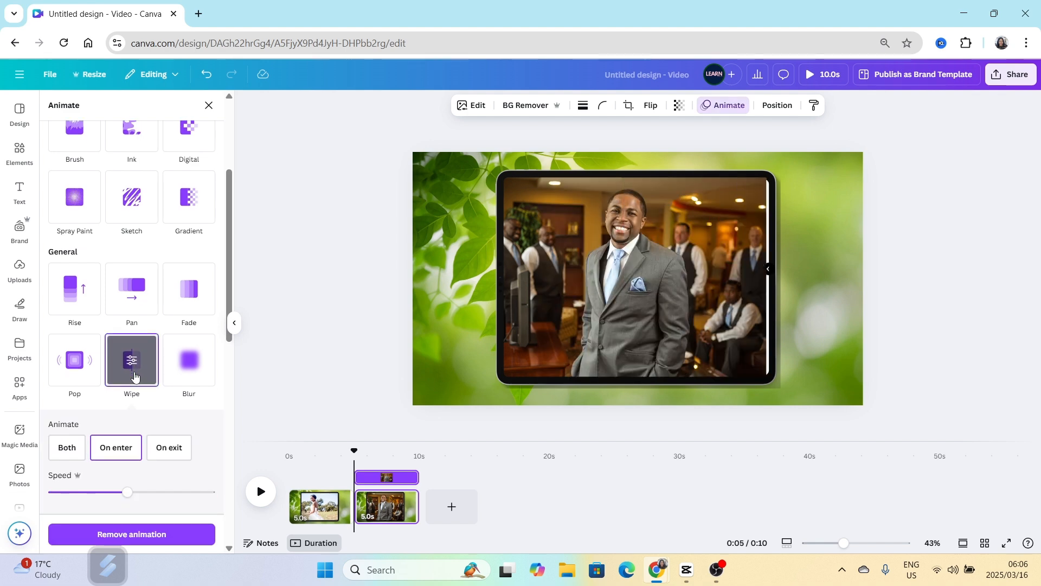
pyautogui.scroll(-1, 109, 390)
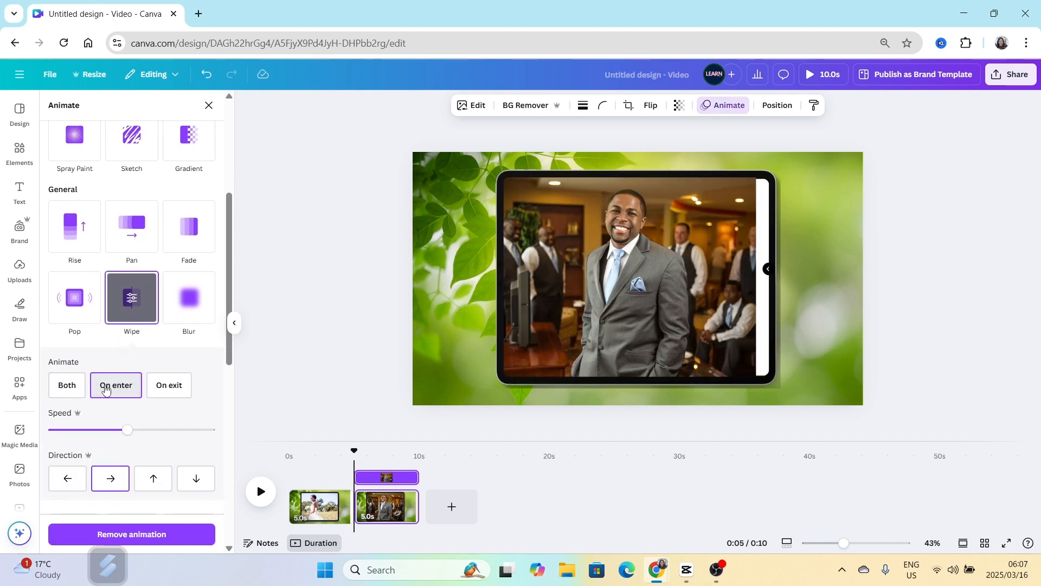
pyautogui.rightClick(406, 190)
pyautogui.click(441, 295)
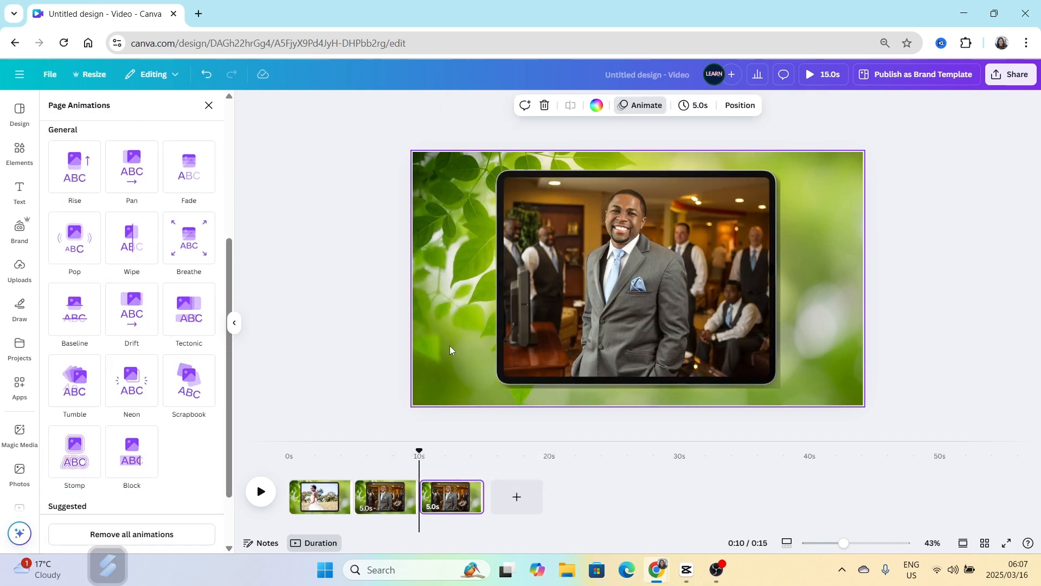
# Look through the "wedding african" photo results for a picture for the third page.
pyautogui.click(209, 107)
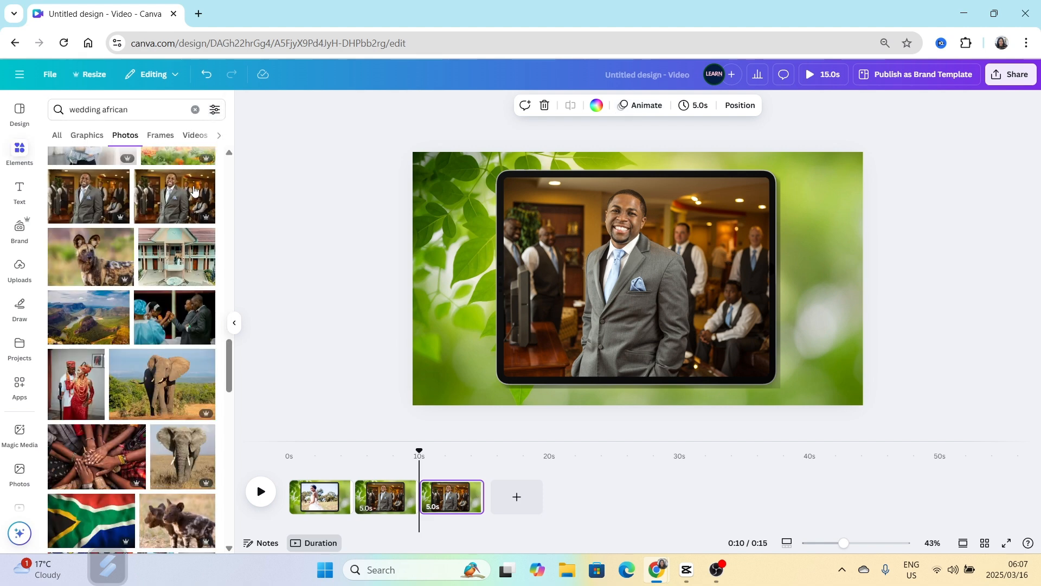
pyautogui.scroll(3, 167, 374)
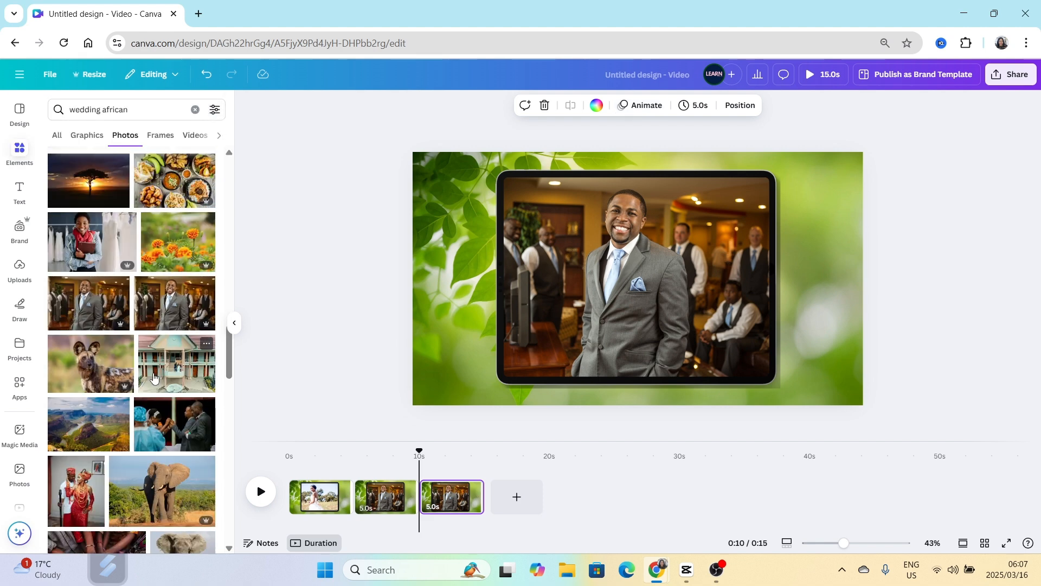
pyautogui.scroll(5, 147, 382)
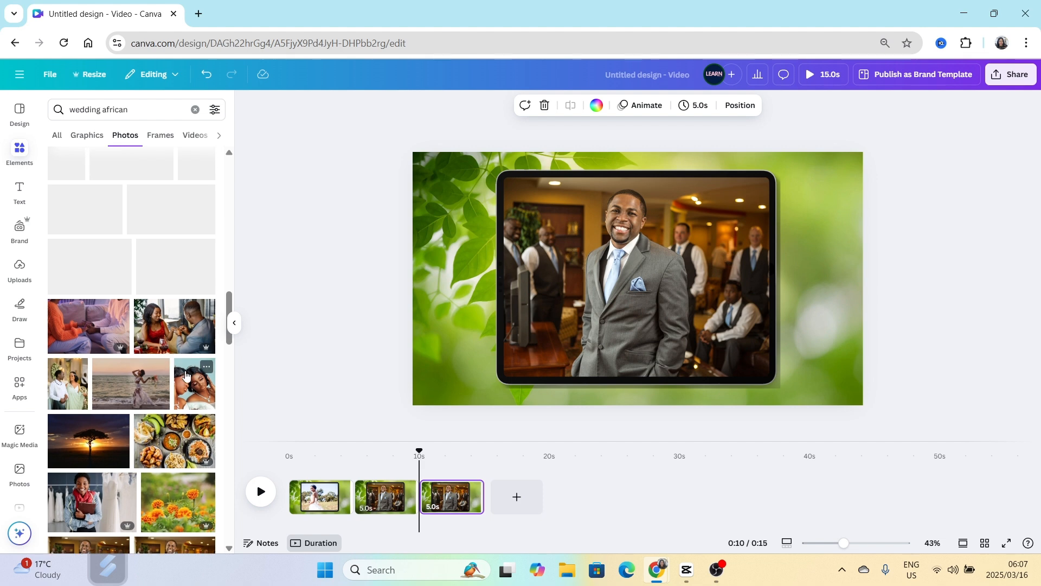
pyautogui.scroll(2, 170, 392)
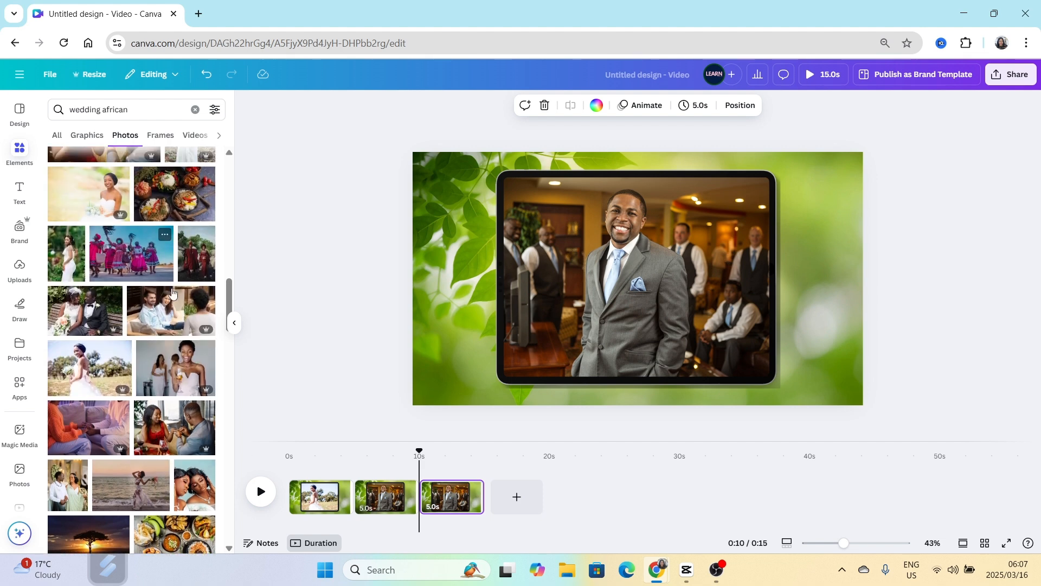
pyautogui.scroll(10, 155, 313)
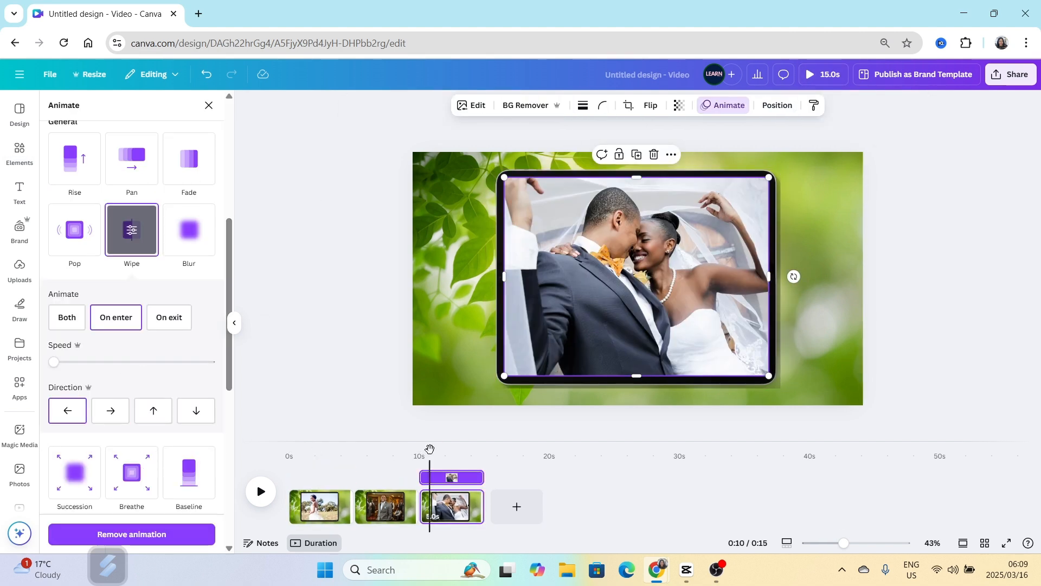
# Duplicate the page with the wedding couple photo and delete the photo from the copy.
pyautogui.moveTo(429, 449); pyautogui.dragTo(482, 450)
pyautogui.rightClick(473, 506)
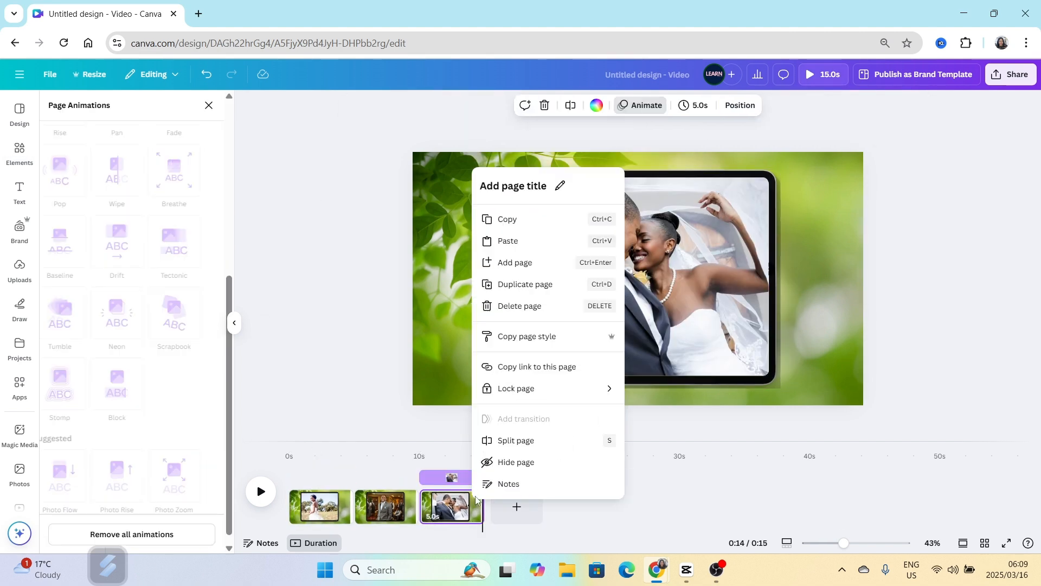
pyautogui.click(538, 292)
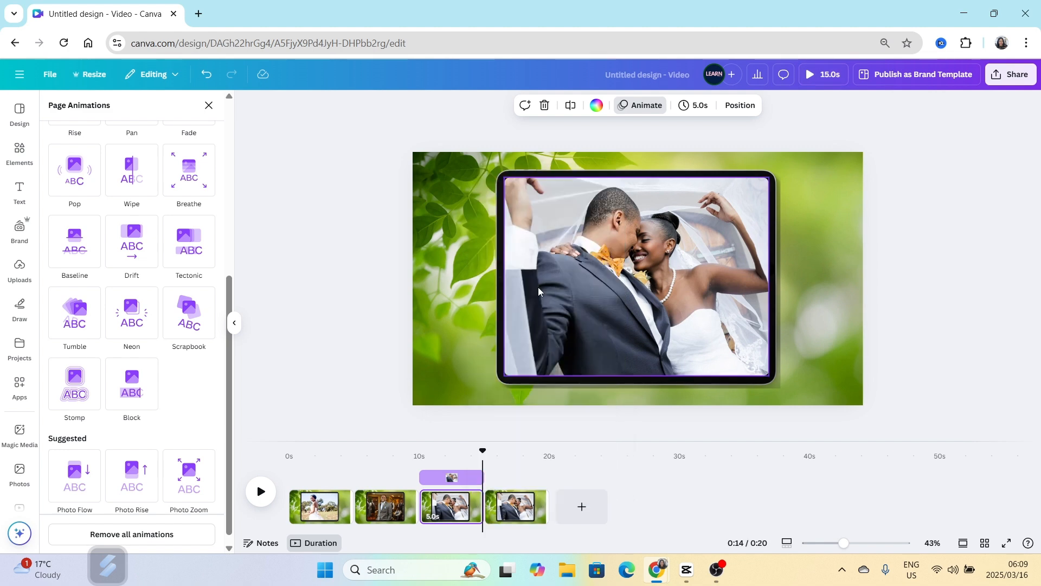
pyautogui.click(522, 496)
pyautogui.click(578, 262)
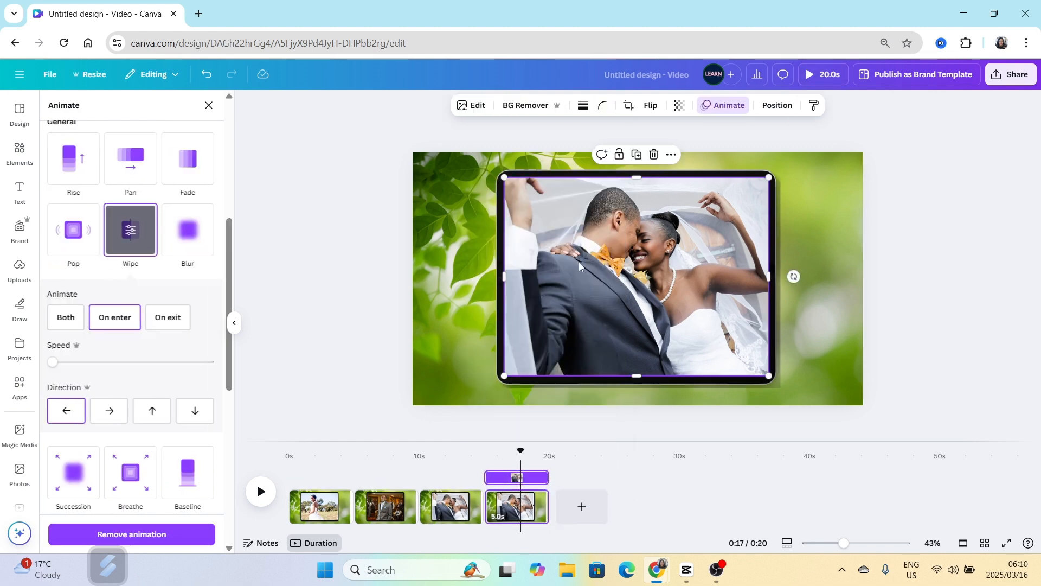
pyautogui.click(655, 156)
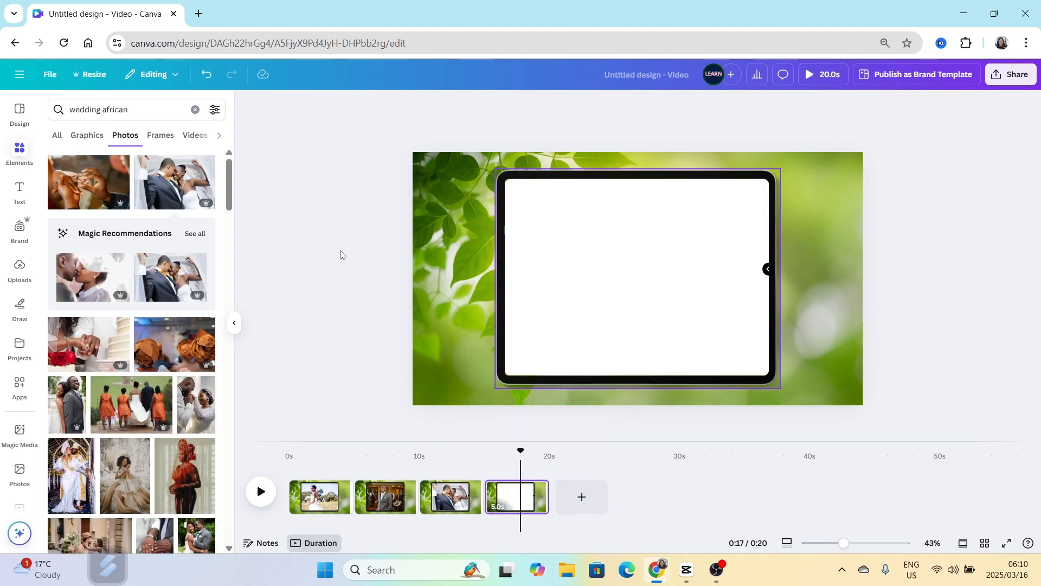
# Search the photo library for "tablet apps".
pyautogui.click(183, 108)
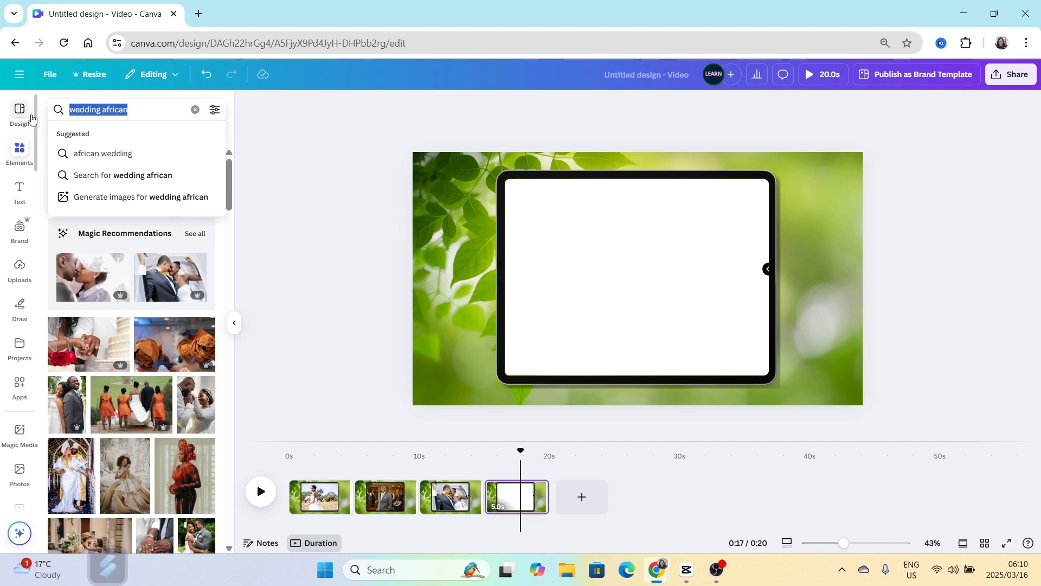
pyautogui.press('BackSpace')
pyautogui.write('tab')
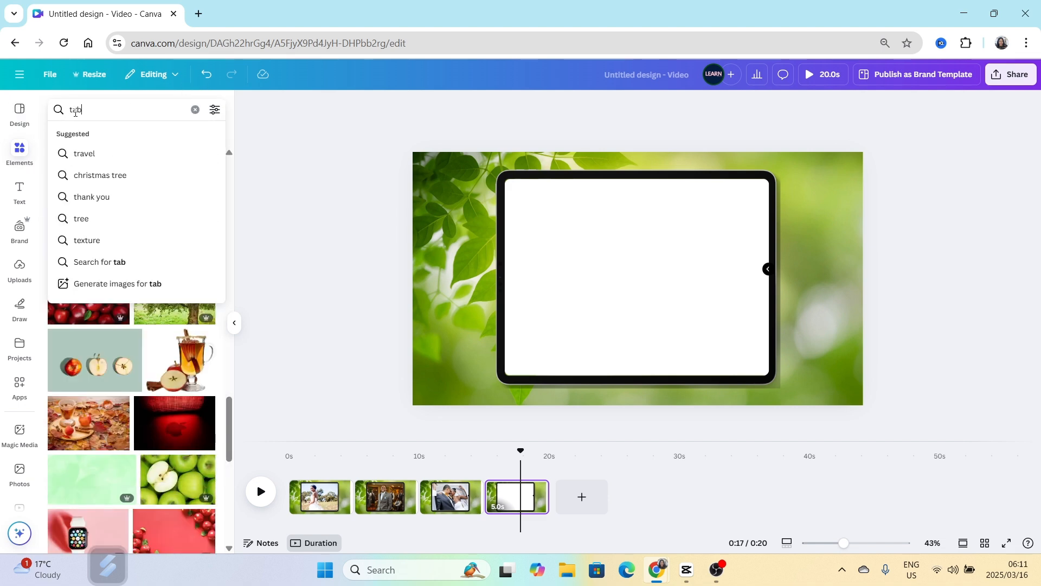
pyautogui.write('let apps')
pyautogui.press('Return')
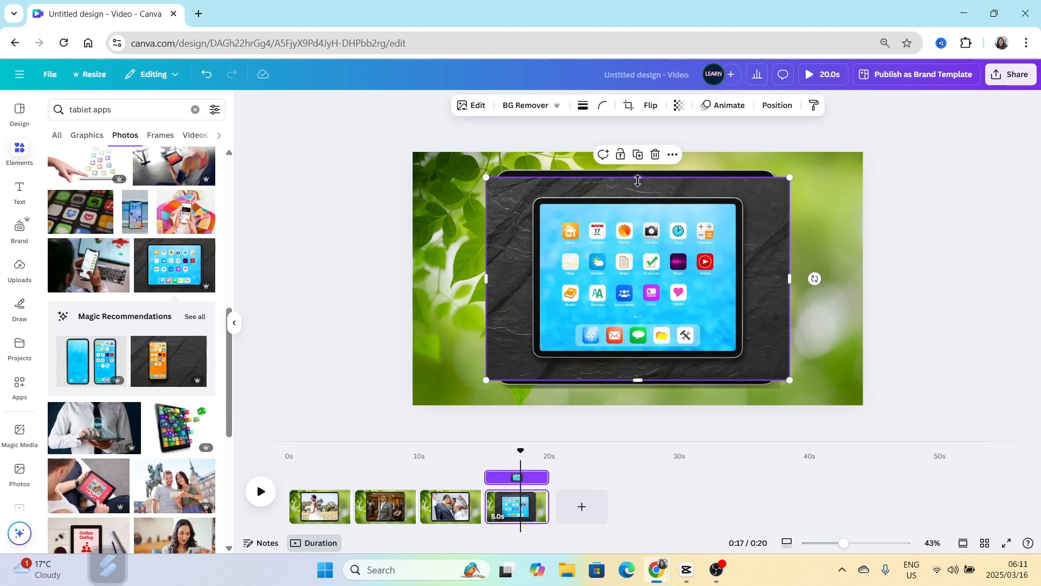
# Crop the tablet photo on the fourth page down to its blue home screen with the app icons.
pyautogui.moveTo(638, 180); pyautogui.dragTo(638, 206)
pyautogui.moveTo(637, 380); pyautogui.dragTo(642, 349)
pyautogui.moveTo(486, 278); pyautogui.dragTo(540, 278)
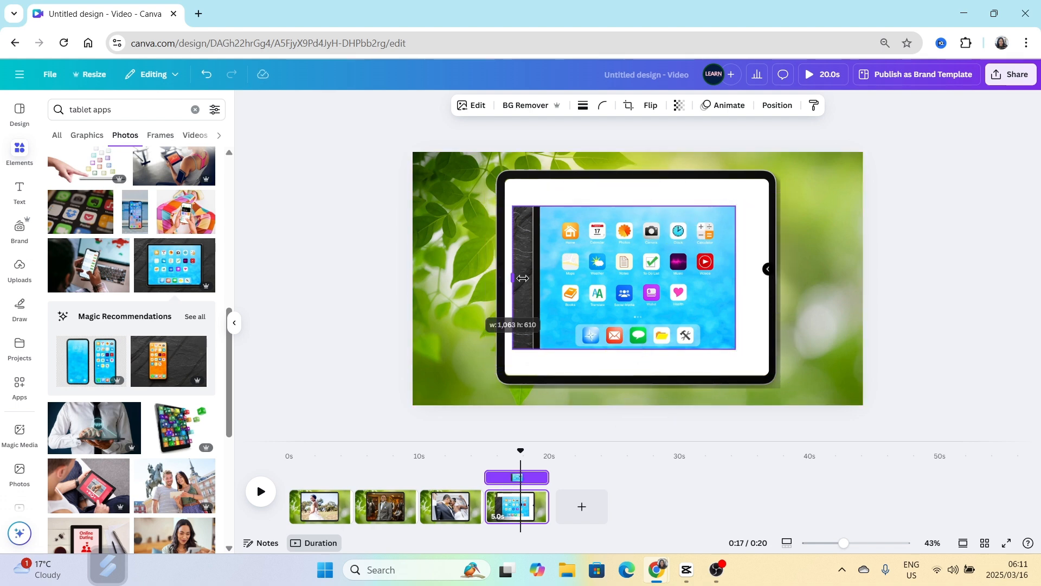
# Ungroup the tablet mockup, delete its black arrow circle and group the remaining parts again.
pyautogui.click(751, 189)
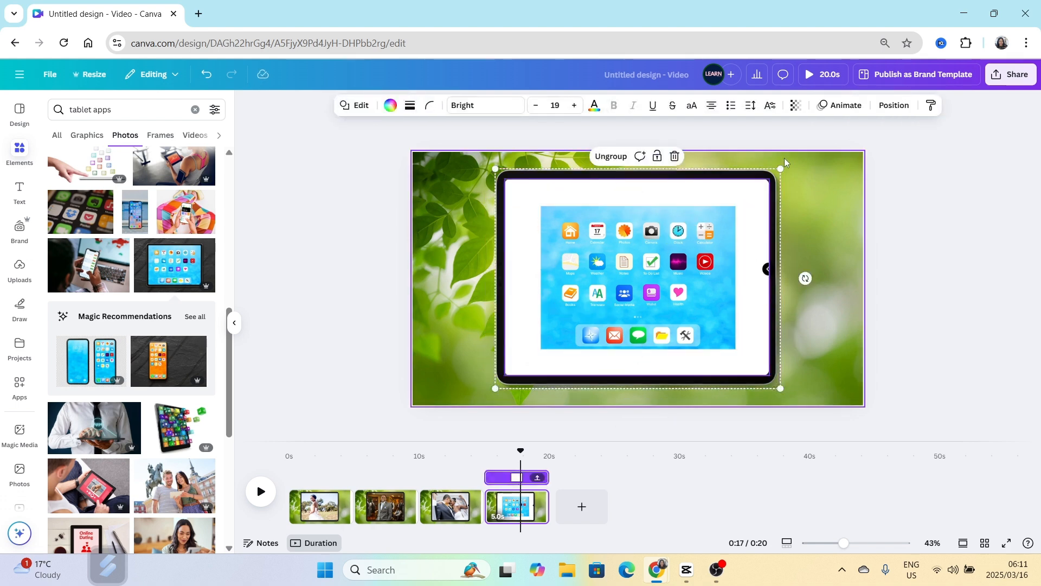
pyautogui.click(611, 156)
pyautogui.click(893, 105)
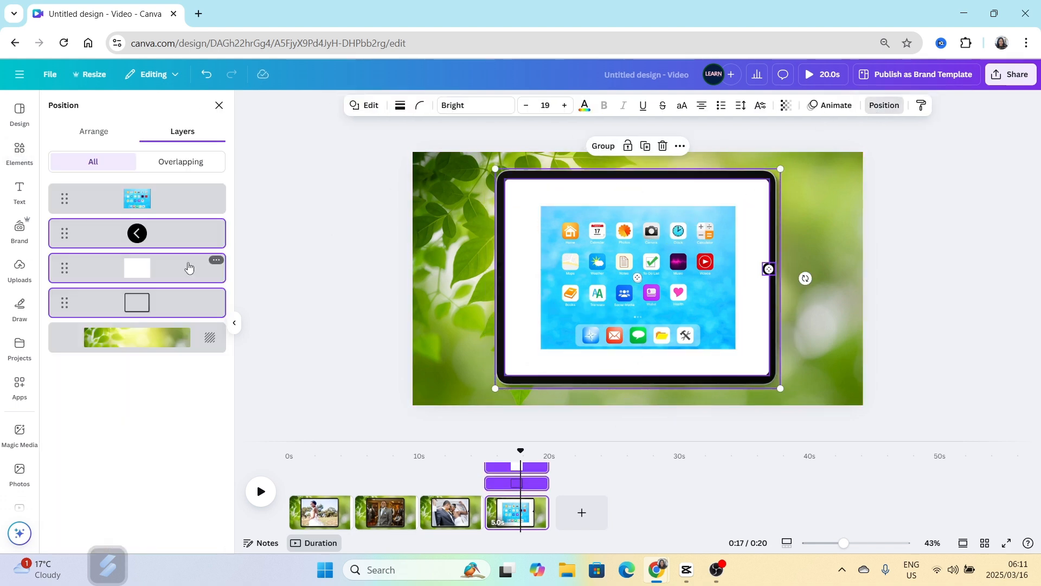
pyautogui.click(188, 232)
pyautogui.press('Delete')
pyautogui.hotkey('ctrl', 'g')
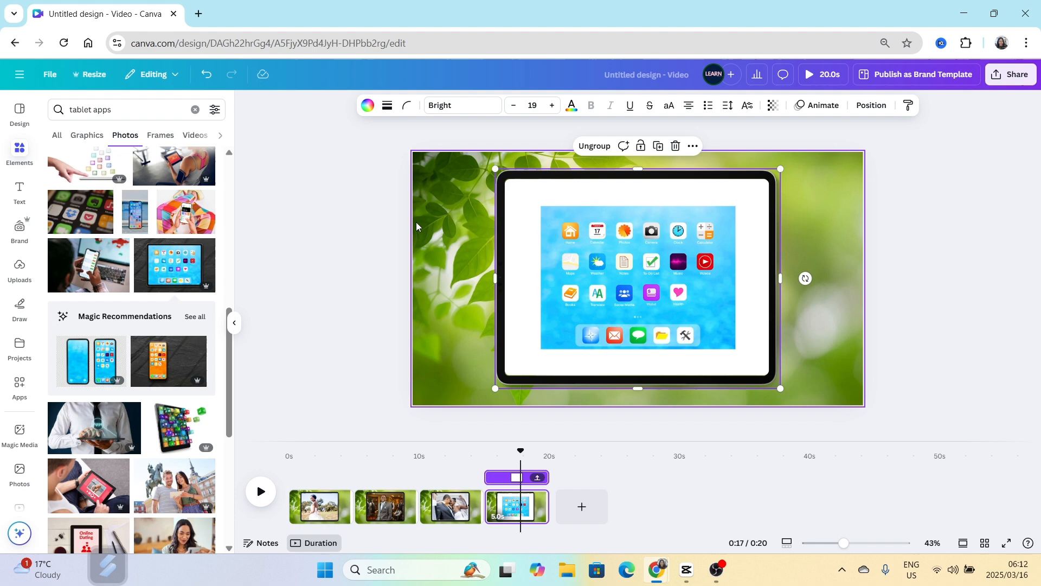
# Enlarge and position the app home screen photo so that it fills the tablet screen.
pyautogui.moveTo(561, 257); pyautogui.dragTo(532, 243)
pyautogui.moveTo(601, 320)
pyautogui.mouseDown()
pyautogui.moveTo(606, 353)
pyautogui.moveTo(603, 320)
pyautogui.mouseUp()
pyautogui.moveTo(700, 321); pyautogui.dragTo(775, 377)
pyautogui.moveTo(776, 277); pyautogui.dragTo(769, 277)
pyautogui.moveTo(507, 277); pyautogui.dragTo(505, 277)
# Round the app home screen photo's corners slightly and widen it a little to meet the tablet's frame.
pyautogui.click(603, 105)
pyautogui.moveTo(548, 150); pyautogui.dragTo(580, 150)
pyautogui.click(922, 296)
pyautogui.click(733, 303)
pyautogui.moveTo(769, 277); pyautogui.dragTo(772, 277)
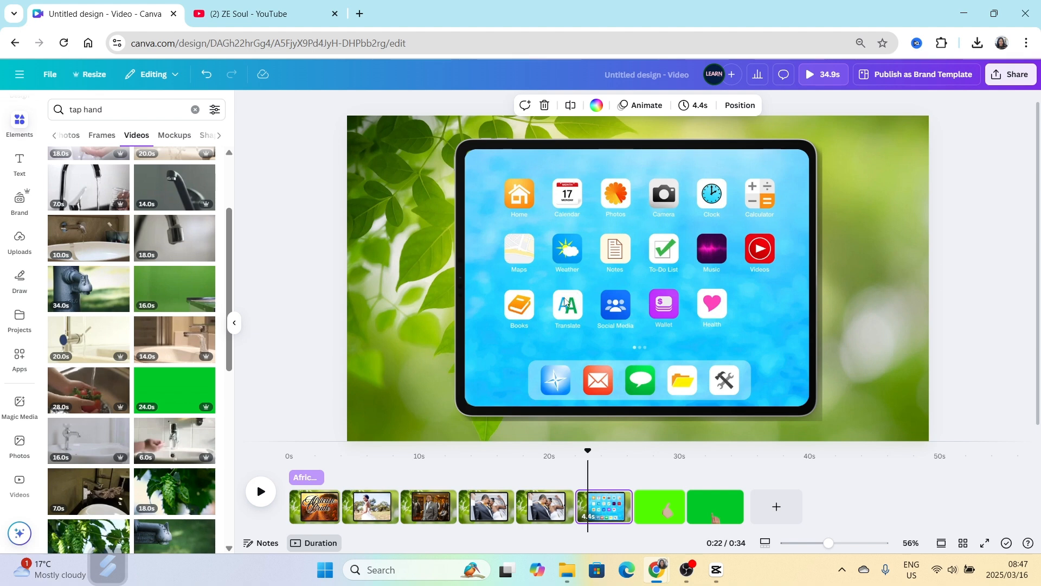
# Animate the app home screen photo with the Blur effect only on enter.
pyautogui.click(489, 168)
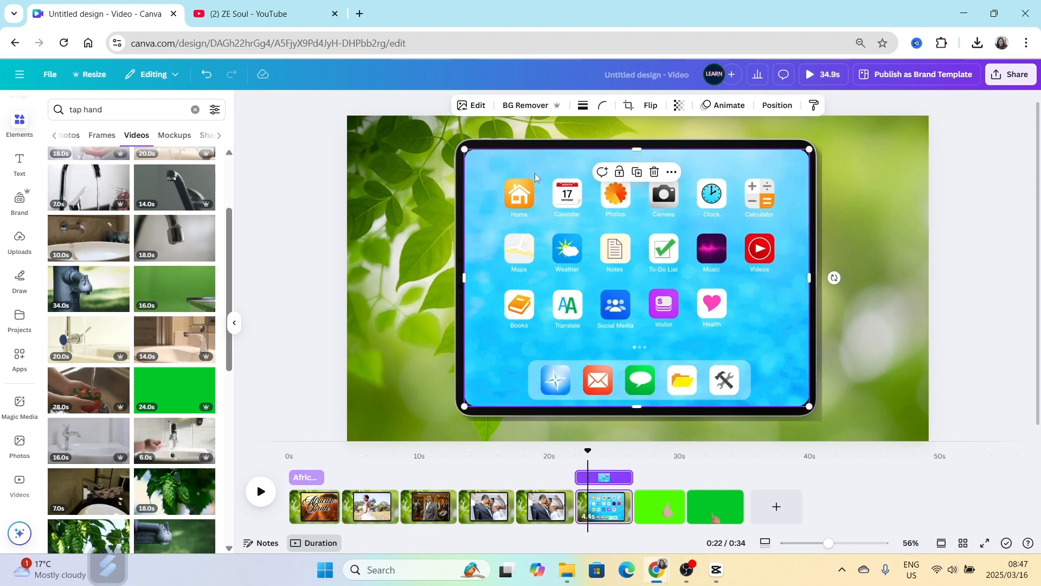
pyautogui.click(727, 106)
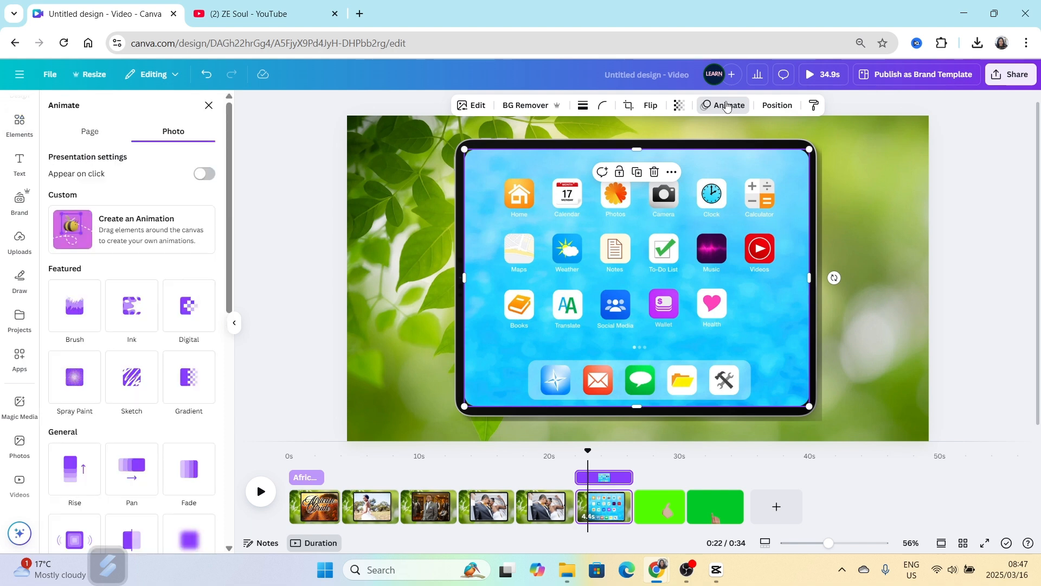
pyautogui.scroll(-5, 190, 277)
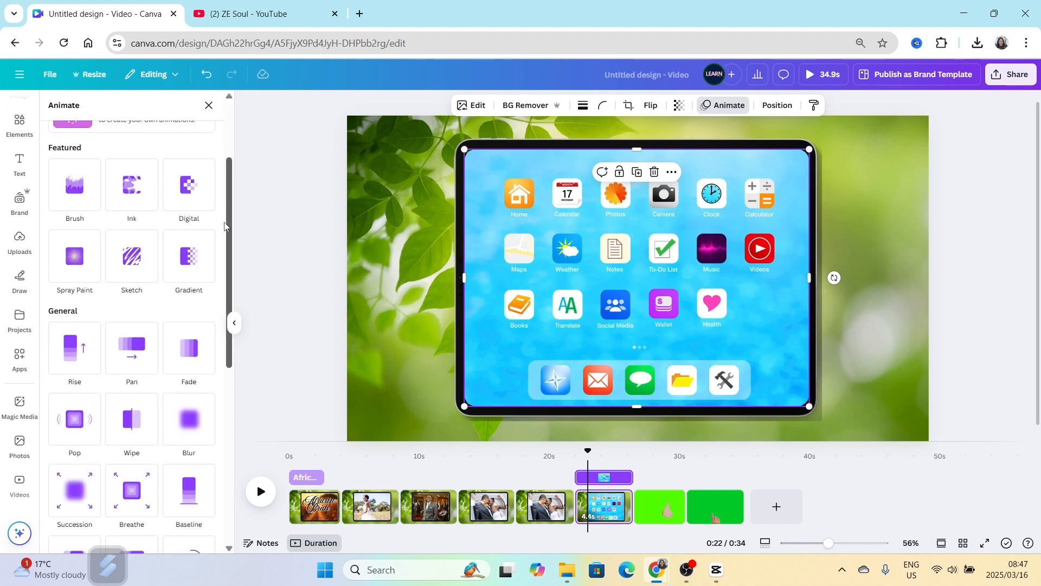
pyautogui.click(189, 274)
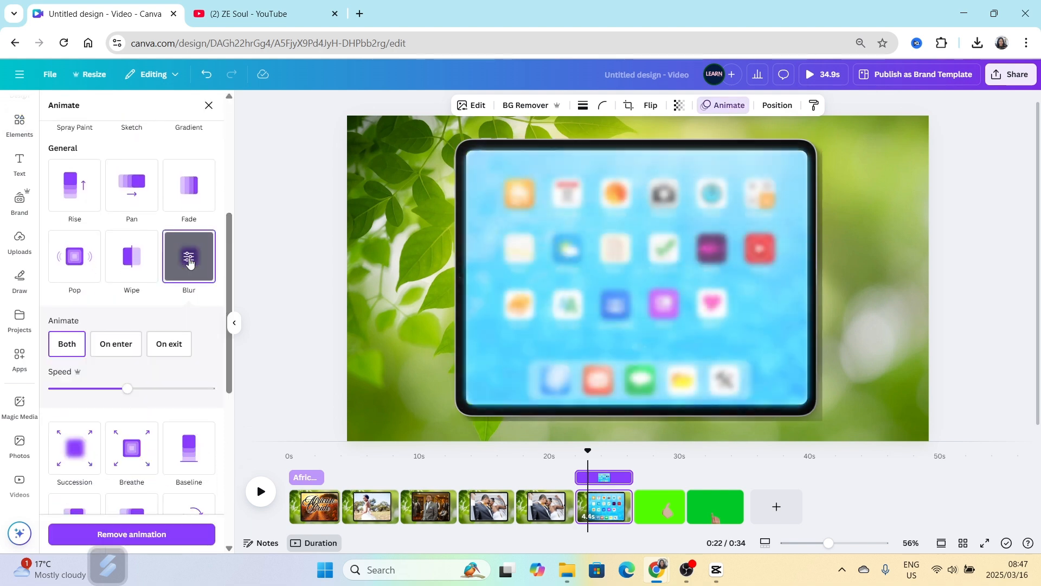
pyautogui.click(110, 344)
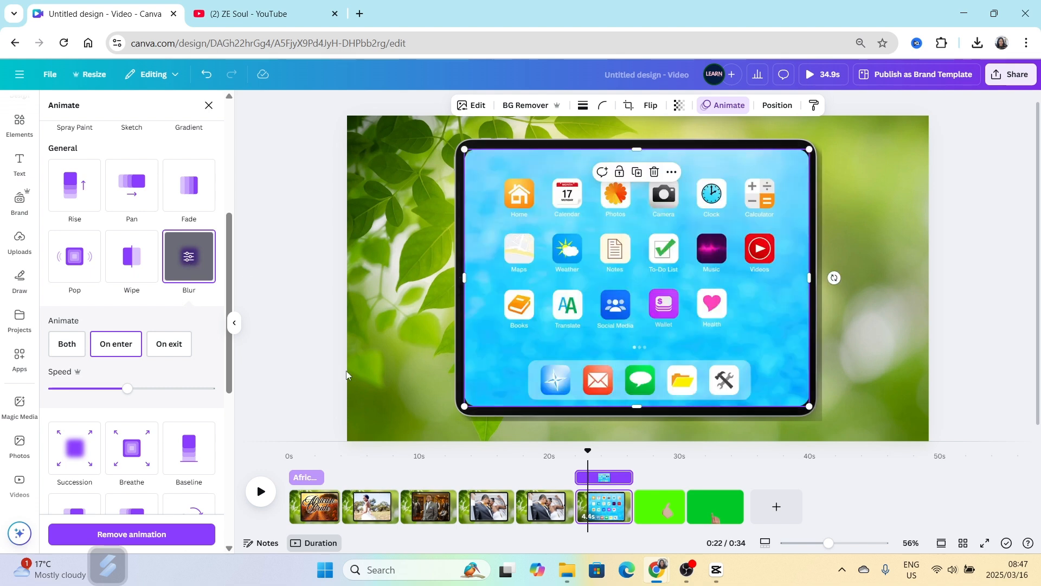
# Play back the transition from the wedding couple page into the app home screen page.
pyautogui.moveTo(580, 452); pyautogui.dragTo(571, 452)
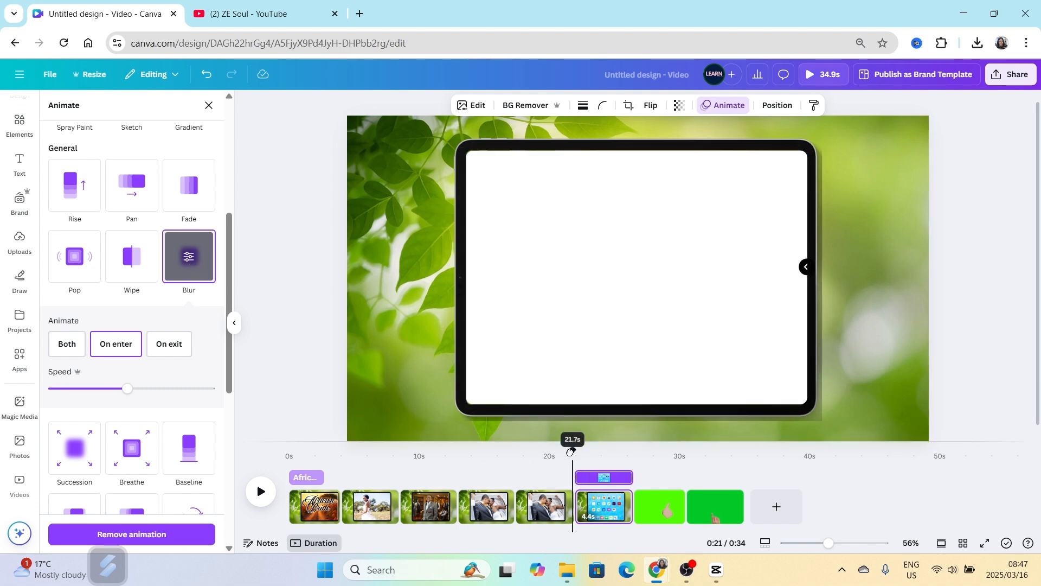
pyautogui.click(261, 493)
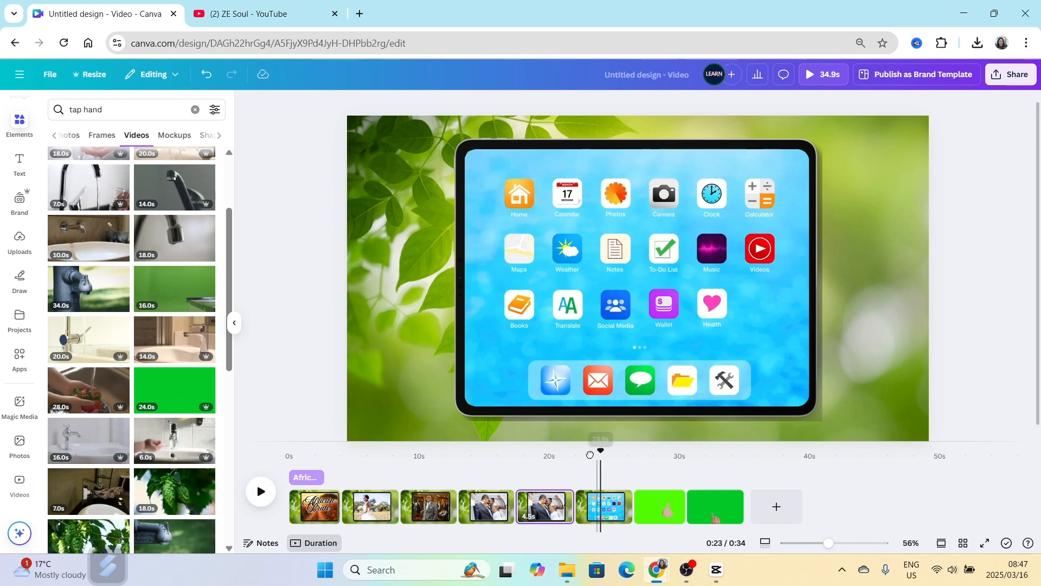
pyautogui.moveTo(590, 455); pyautogui.dragTo(571, 460)
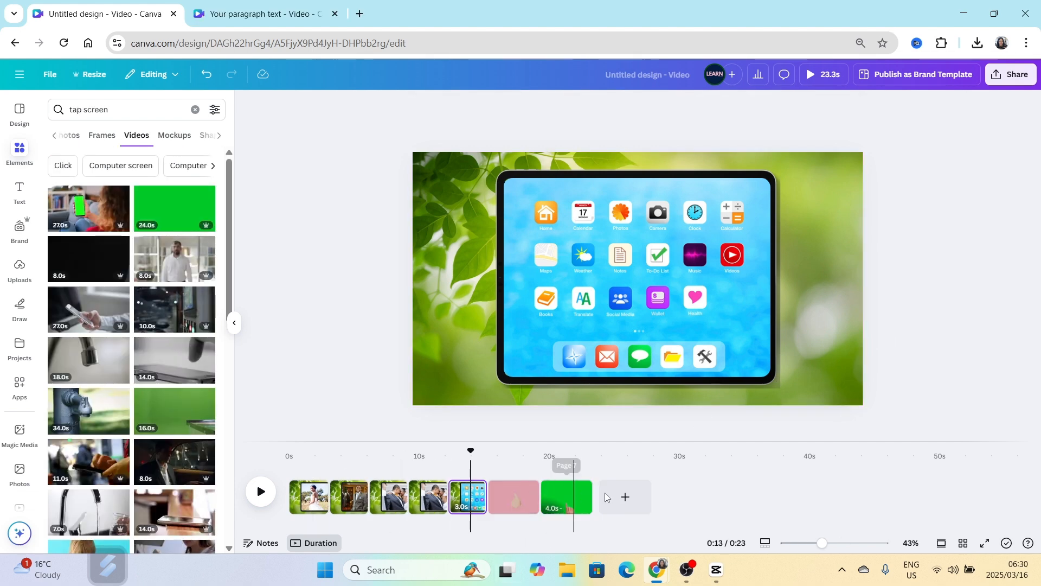
# Put a page with the empty tablet mockup on greenery at the start of the video, before the bride page.
pyautogui.click(625, 497)
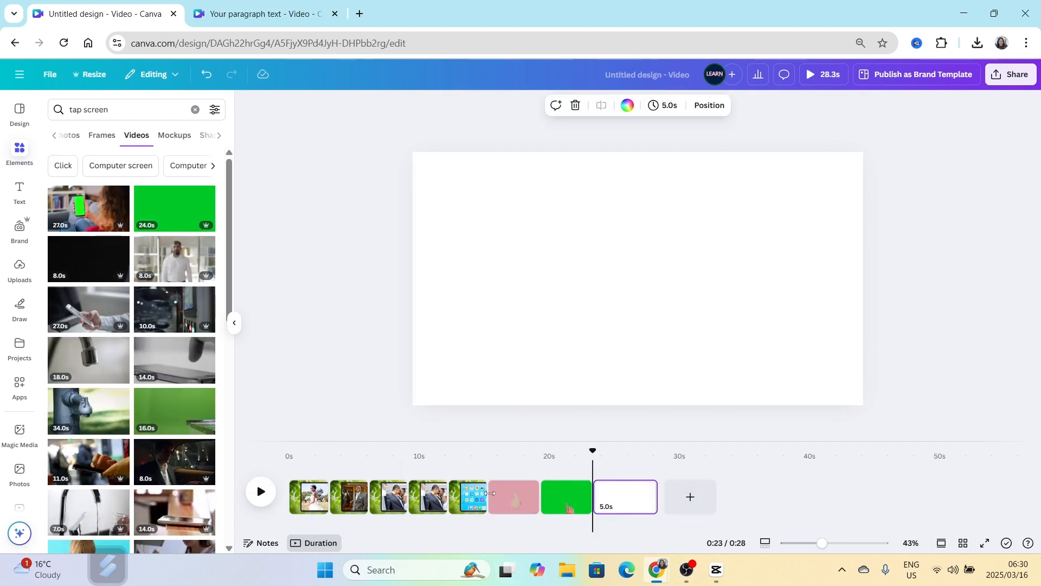
pyautogui.hotkey('ctrl', 'z')
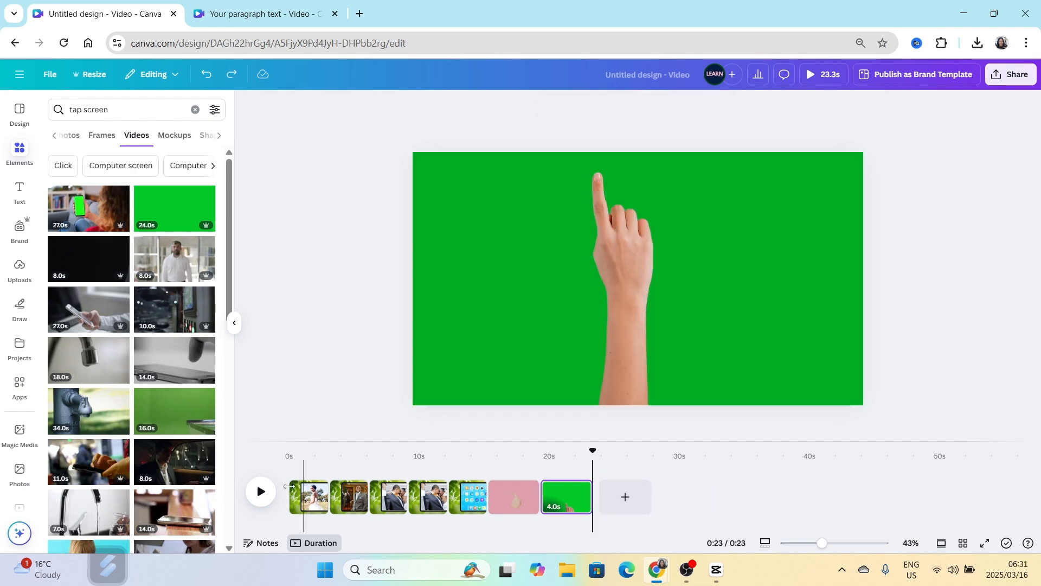
pyautogui.rightClick(316, 491)
pyautogui.click(317, 490)
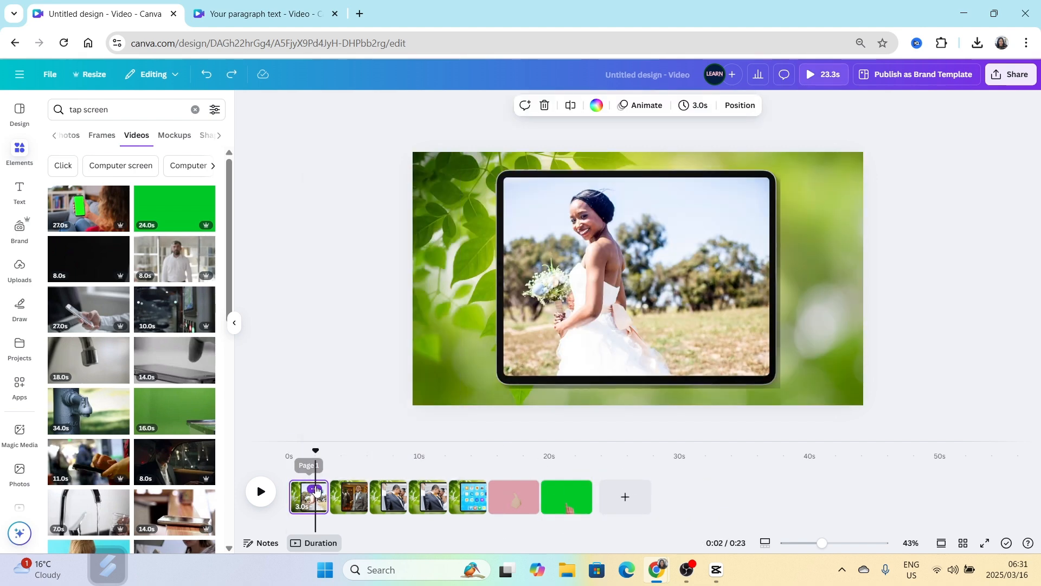
pyautogui.click(315, 489)
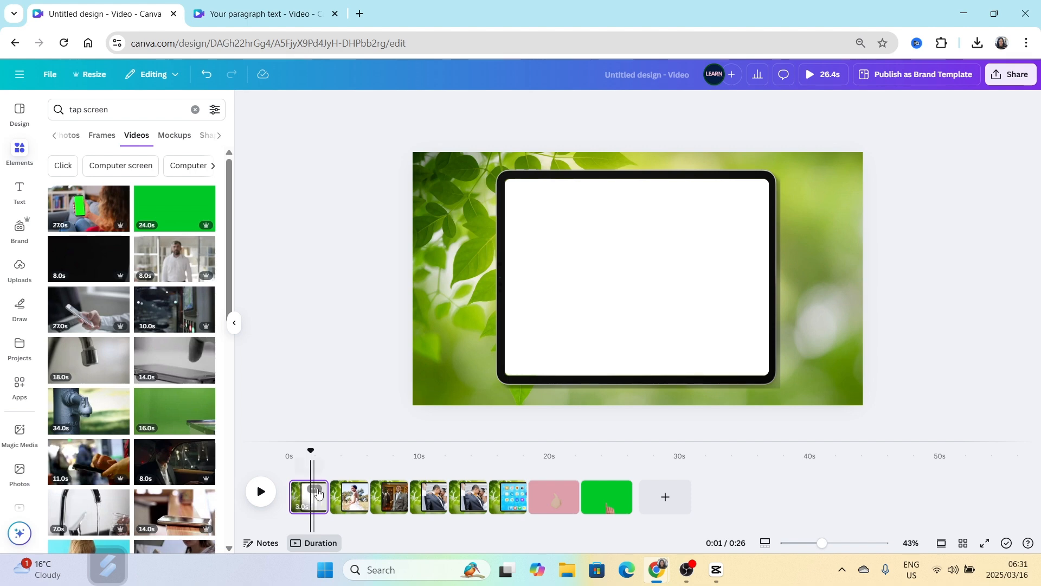
pyautogui.click(588, 286)
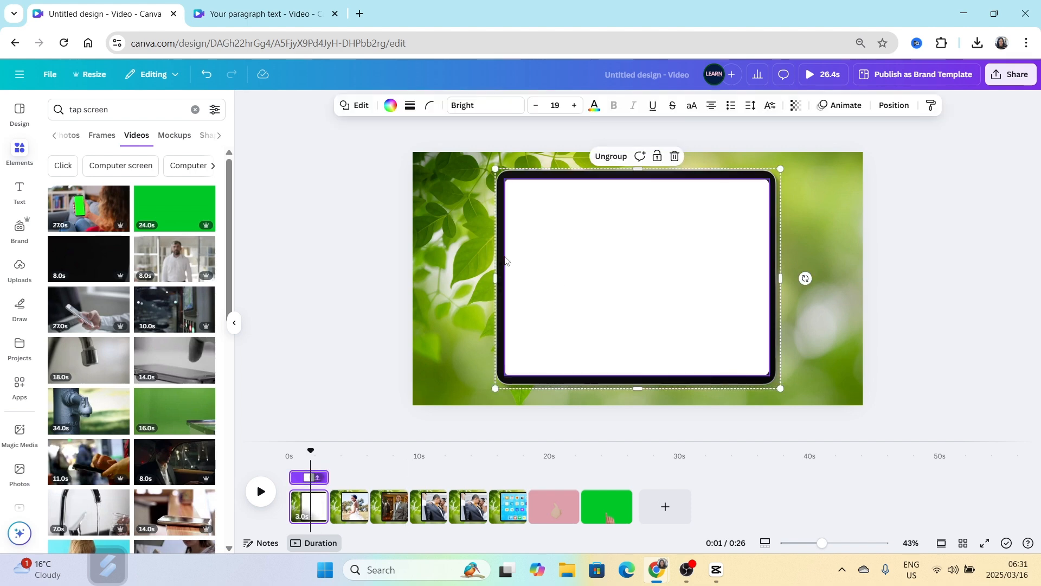
pyautogui.click(356, 276)
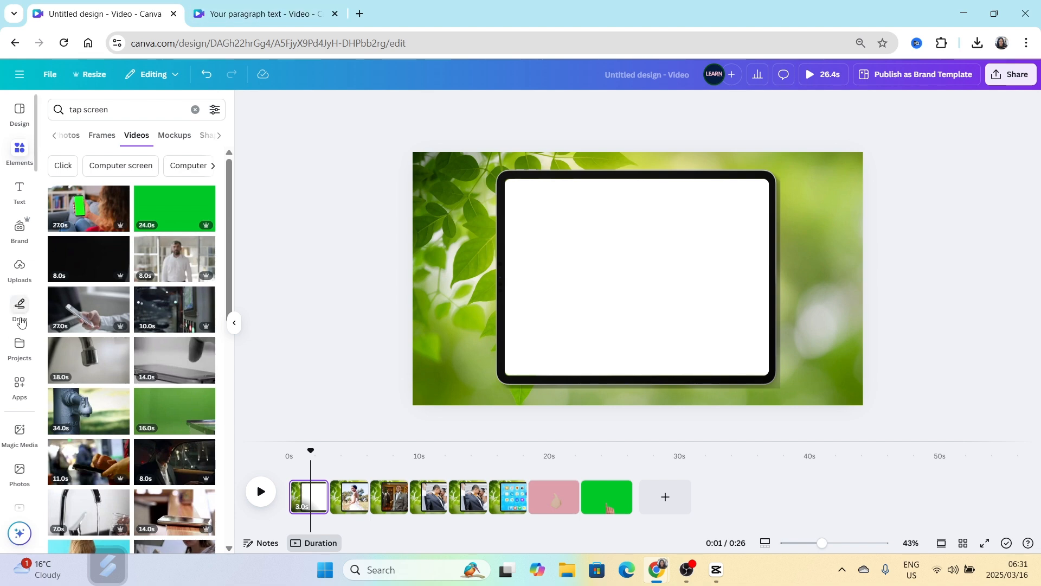
# Insert the uploaded 4.0s sunset road video on the empty tablet page and crop its edges to fit the tablet screen.
pyautogui.click(18, 265)
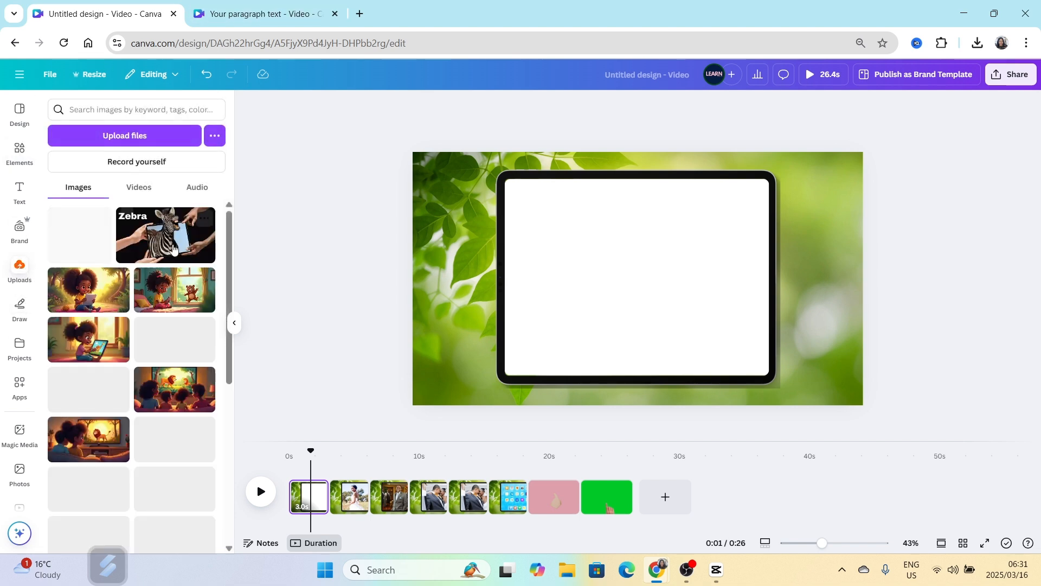
pyautogui.click(140, 190)
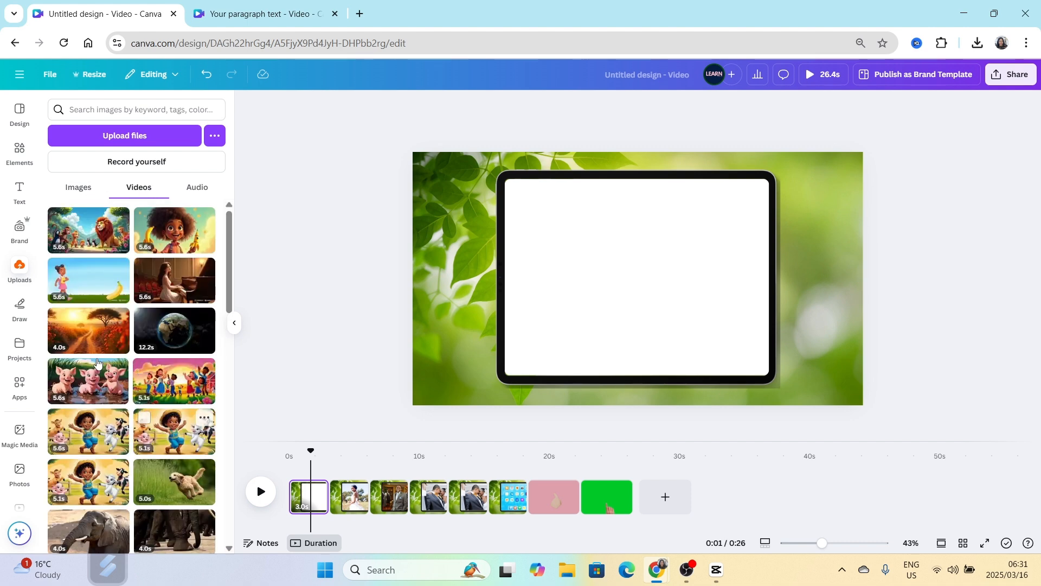
pyautogui.click(78, 339)
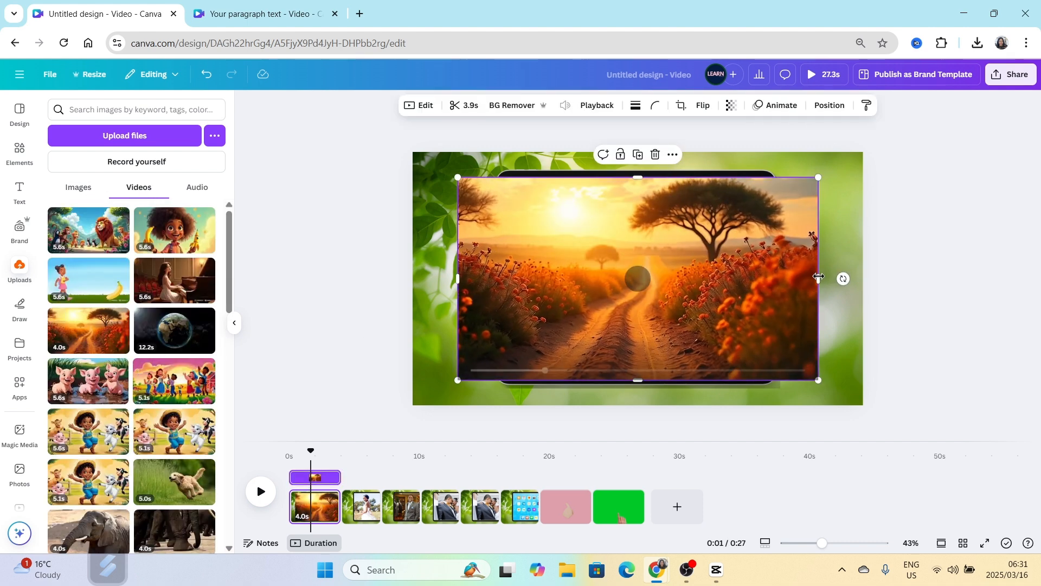
pyautogui.moveTo(818, 278); pyautogui.dragTo(769, 276)
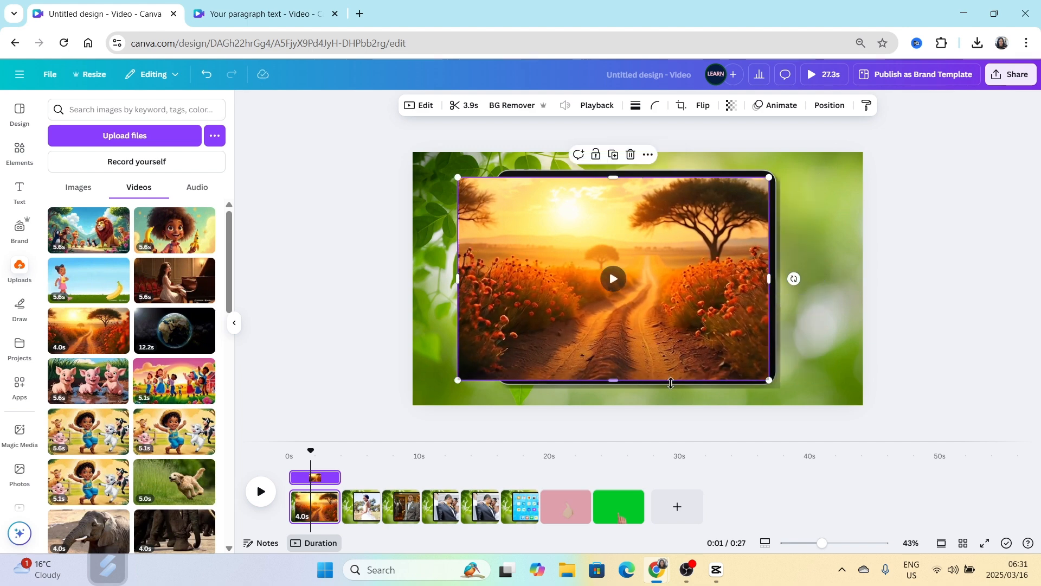
pyautogui.moveTo(611, 381); pyautogui.dragTo(611, 376)
pyautogui.moveTo(461, 274); pyautogui.dragTo(503, 275)
# Round the sunset road video's corners slightly and extend its lower edge to meet the tablet's frame.
pyautogui.click(655, 105)
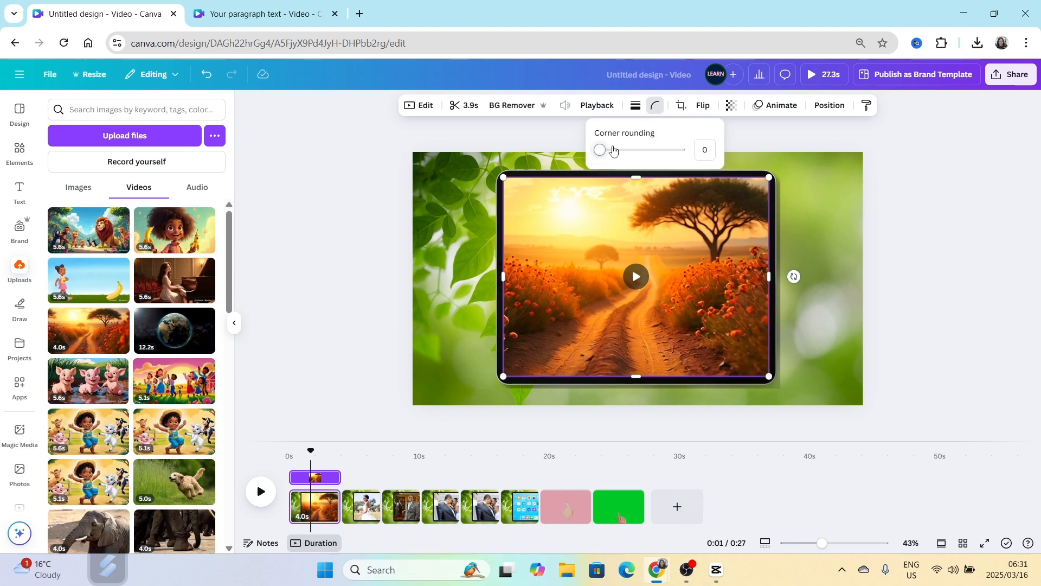
pyautogui.moveTo(601, 150); pyautogui.dragTo(608, 150)
pyautogui.moveTo(822, 543); pyautogui.dragTo(835, 543)
pyautogui.moveTo(636, 377); pyautogui.dragTo(636, 381)
pyautogui.moveTo(835, 542); pyautogui.dragTo(825, 543)
pyautogui.click(835, 304)
pyautogui.click(261, 493)
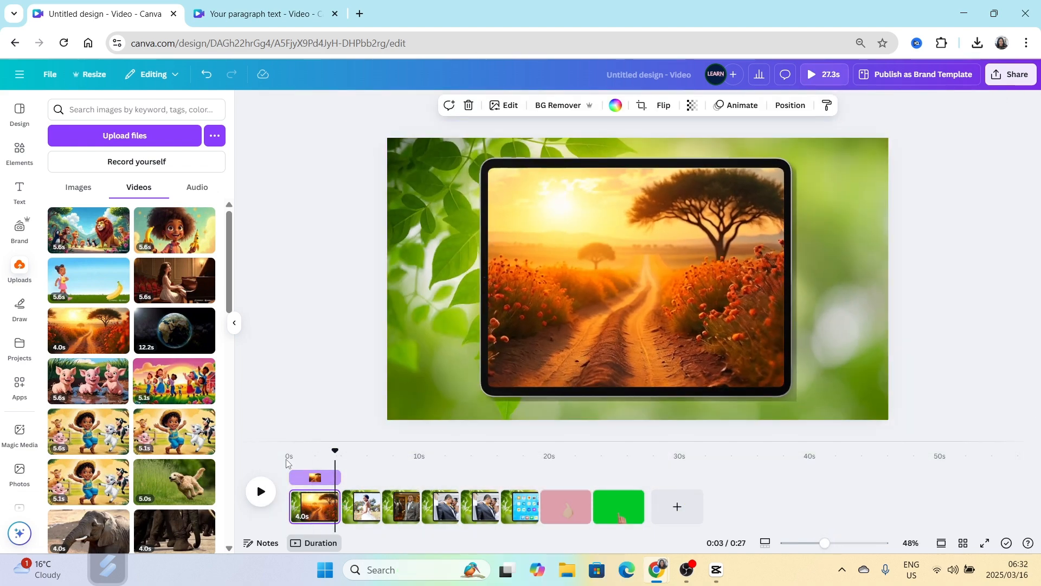
# Switch to the "Your paragraph text" design and copy the "African Bride" title from its first page.
pyautogui.click(266, 14)
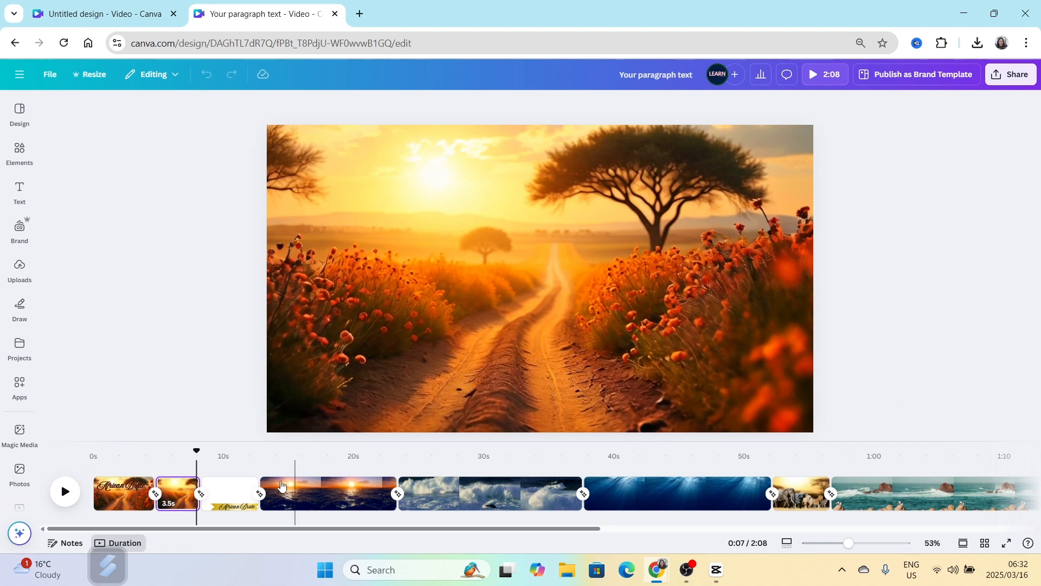
pyautogui.click(111, 494)
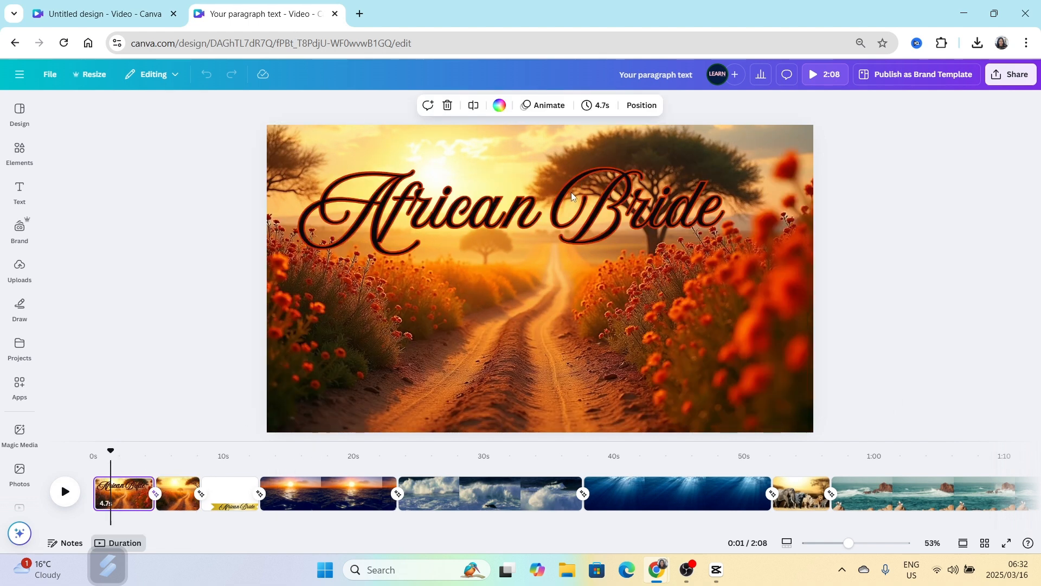
pyautogui.click(561, 224)
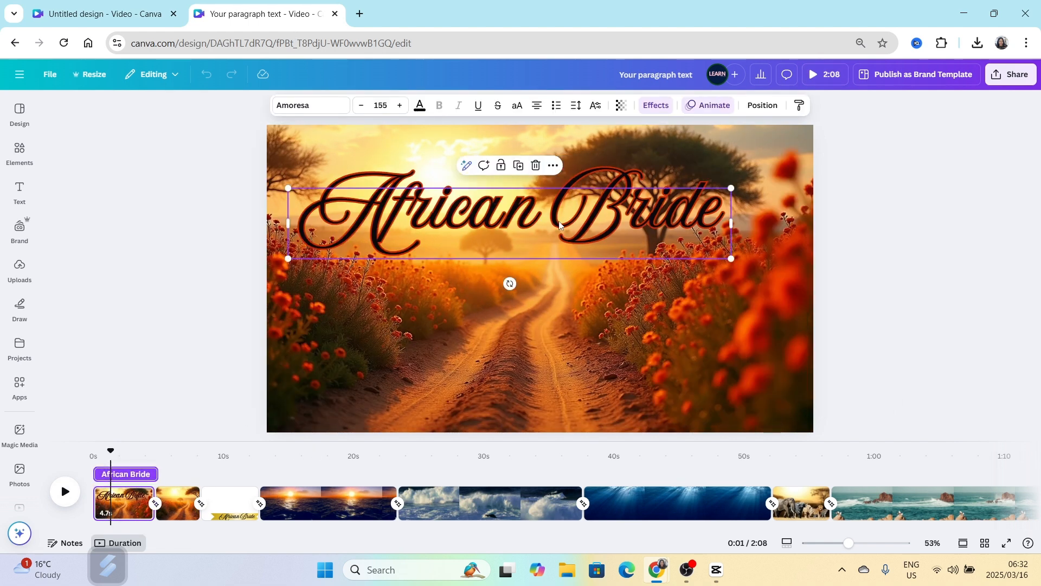
# Return to the untitled tablet design, paste the "African Bride" title over the sunset road video and colour its text red.
pyautogui.click(147, 16)
pyautogui.click(499, 258)
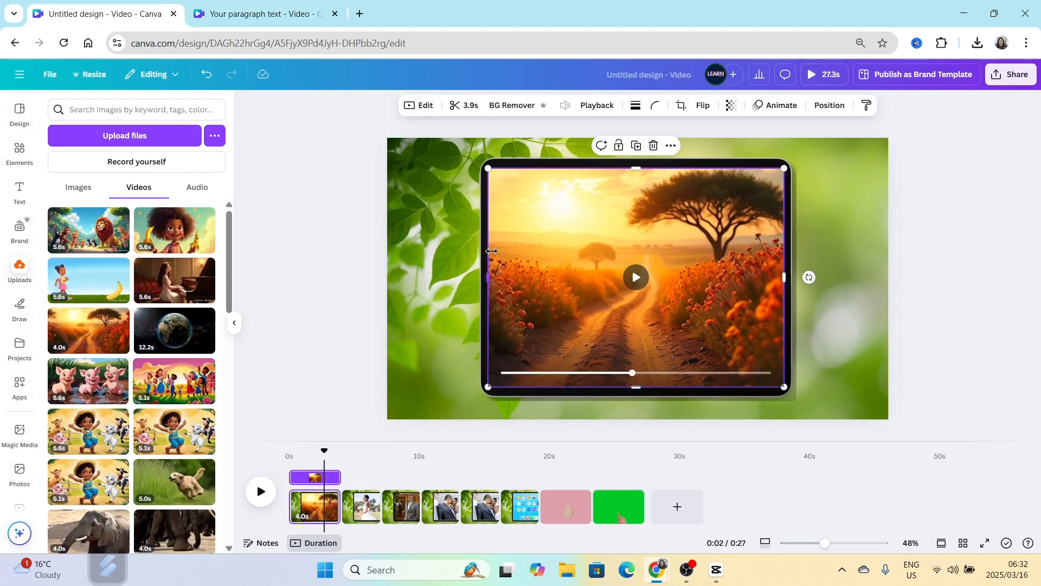
pyautogui.hotkey('ctrl', 'v')
pyautogui.click(766, 109)
pyautogui.click(204, 331)
pyautogui.scroll(-2, 125, 444)
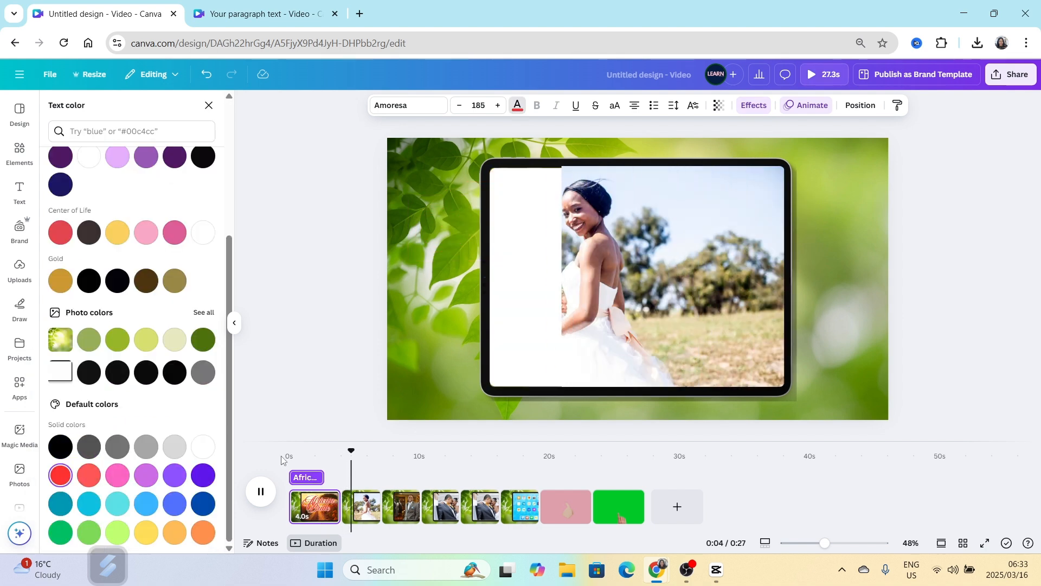
# Play back the opening title page from the start of the video.
pyautogui.press('space')
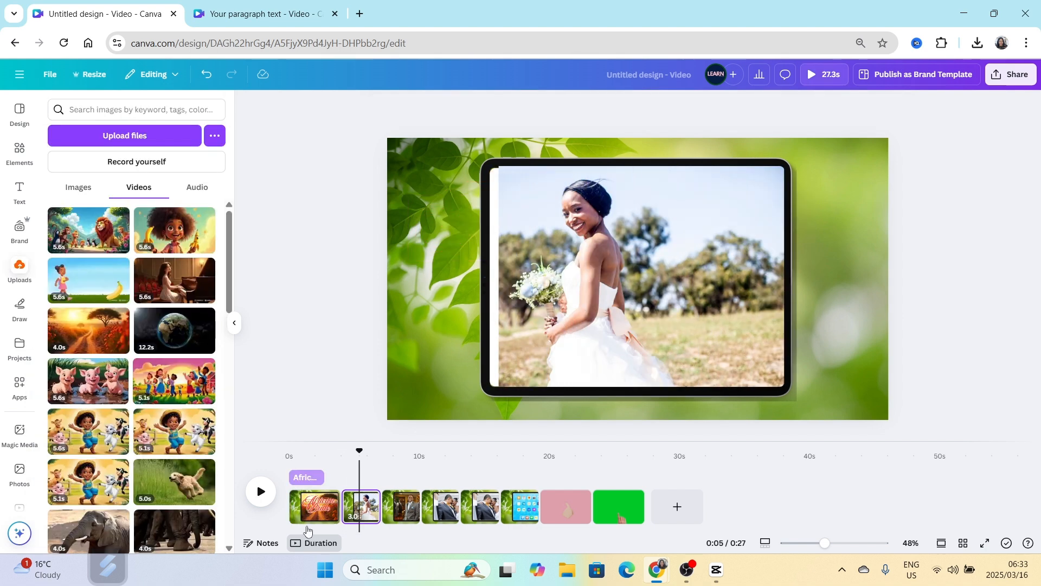
pyautogui.moveTo(360, 449); pyautogui.dragTo(283, 465)
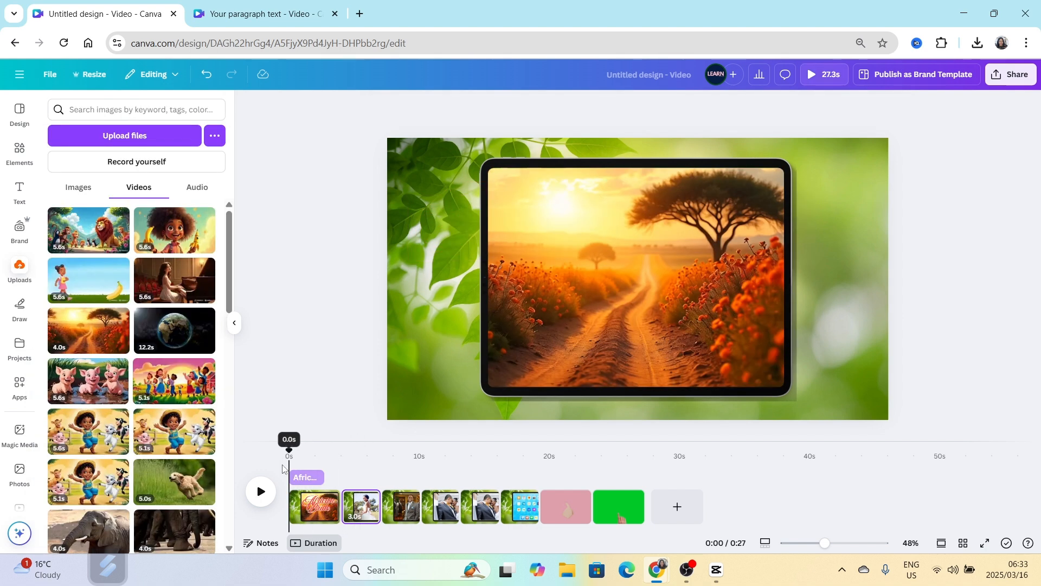
pyautogui.press('space')
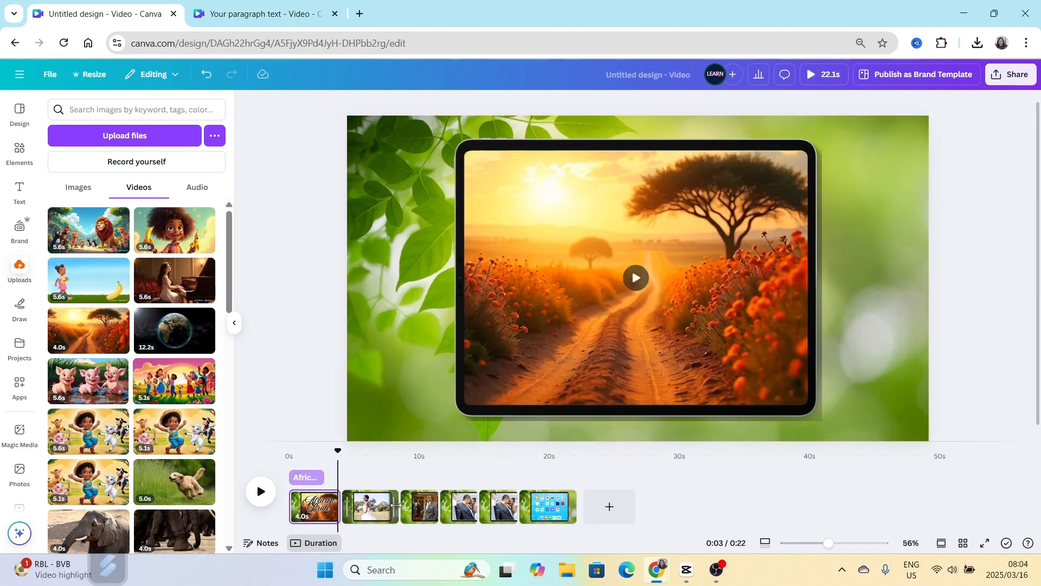
# Lengthen the groom page and the two wedding couple pages to about 4.4 seconds each.
pyautogui.click(396, 505)
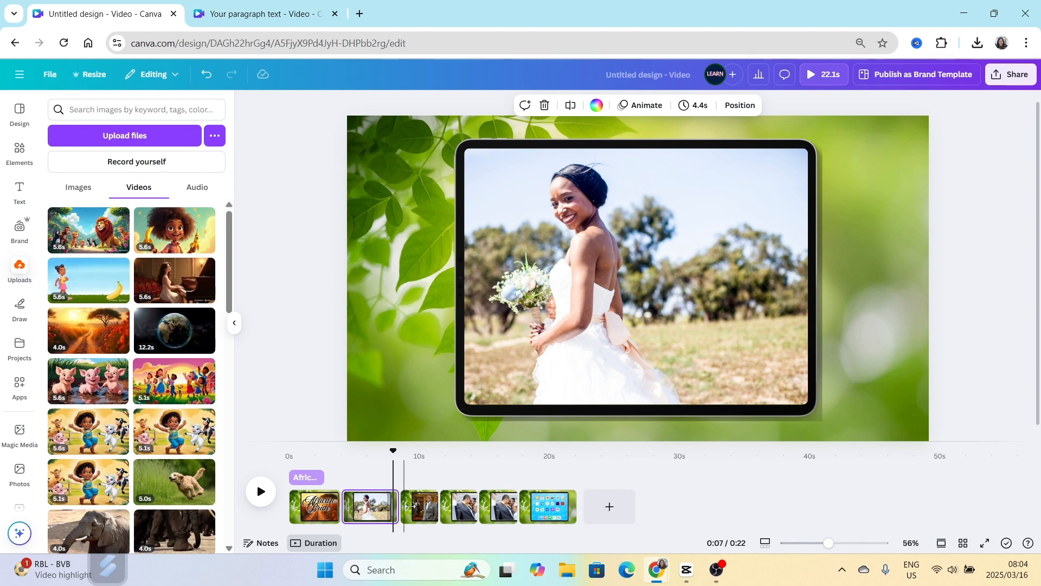
pyautogui.click(417, 507)
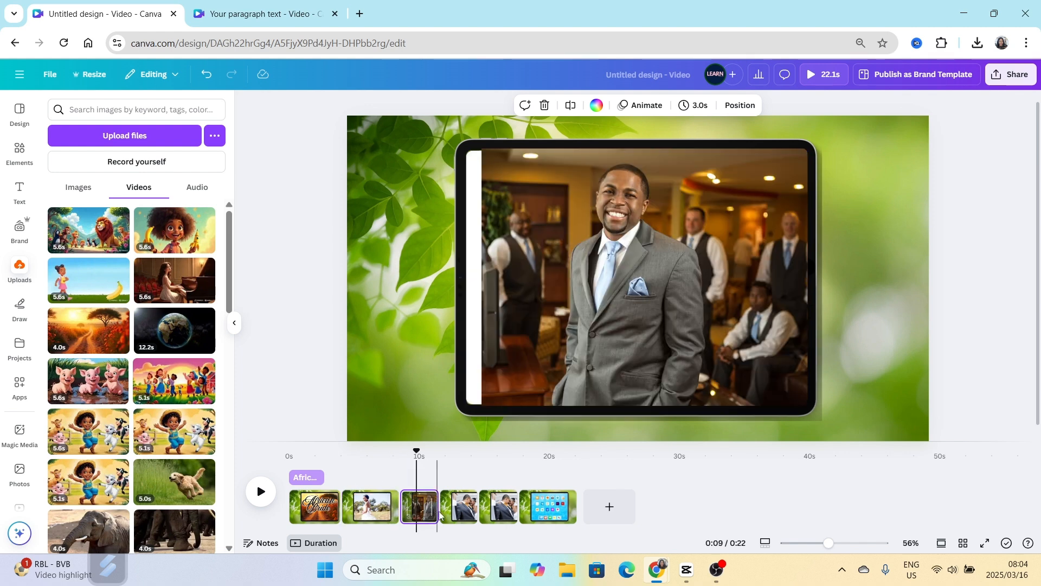
pyautogui.moveTo(436, 509); pyautogui.dragTo(569, 513)
pyautogui.click(483, 508)
pyautogui.click(497, 508)
pyautogui.click(537, 511)
pyautogui.click(597, 513)
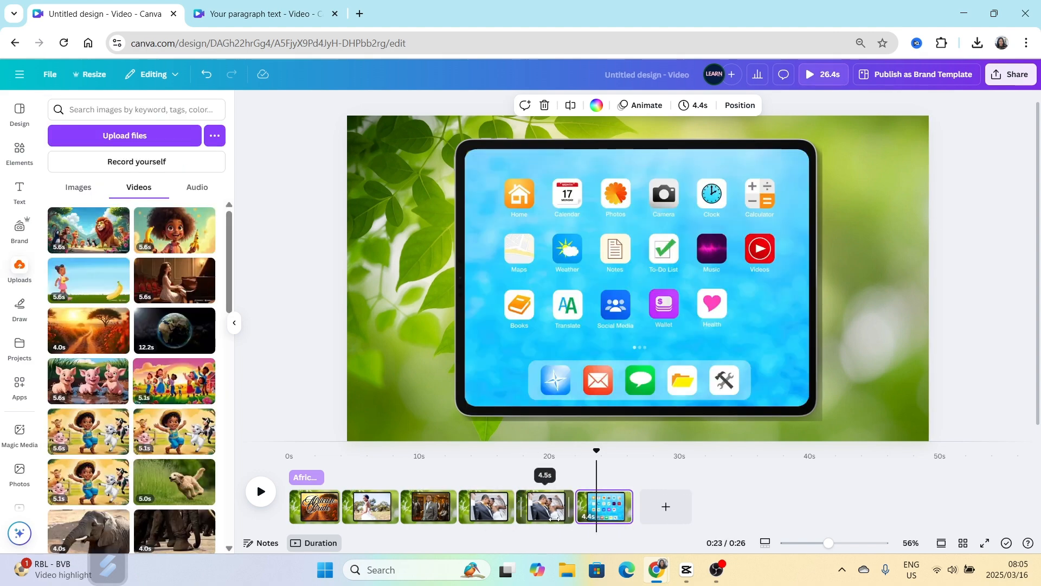
pyautogui.click(436, 507)
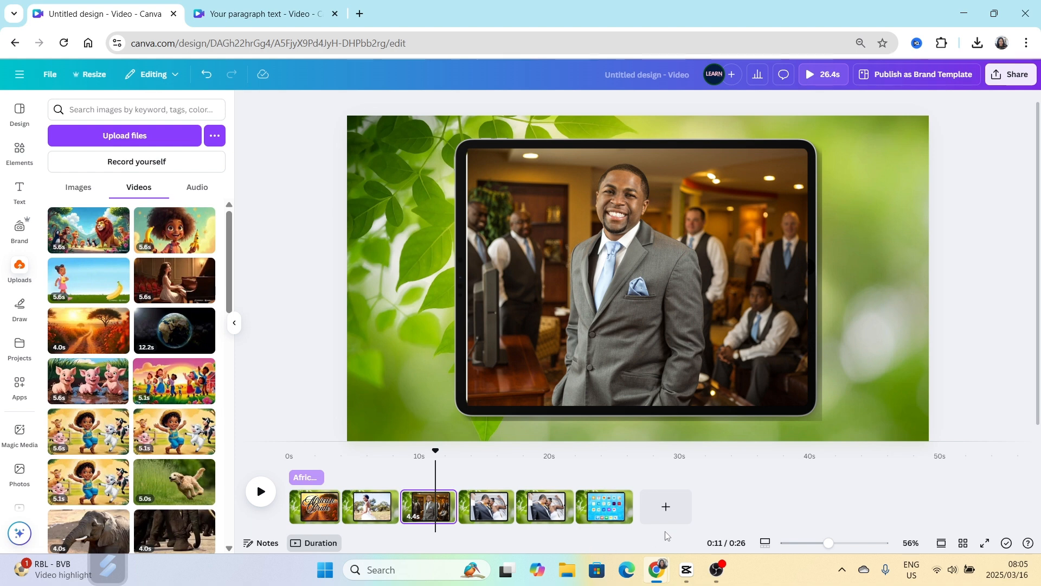
# Add a blank page at the end, search video elements for "swipe" and insert the 4.0s hand clip on pink.
pyautogui.click(666, 506)
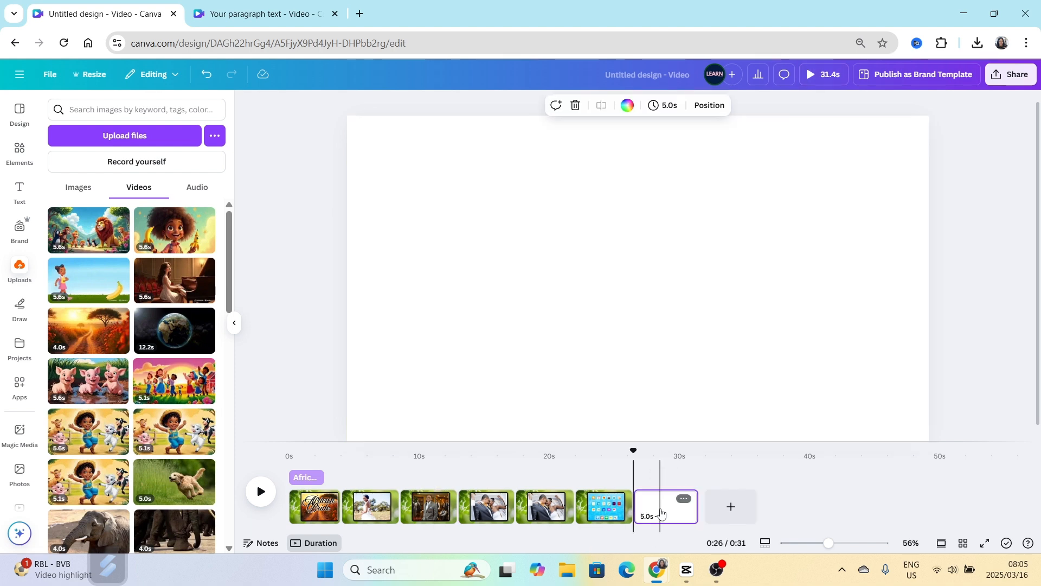
pyautogui.click(19, 148)
pyautogui.click(65, 110)
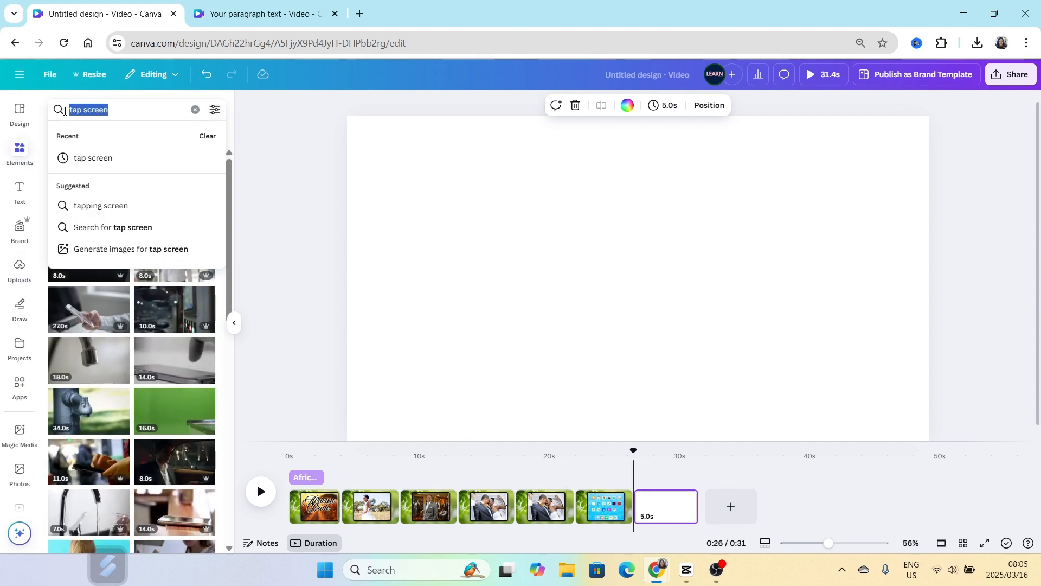
pyautogui.write('swipe')
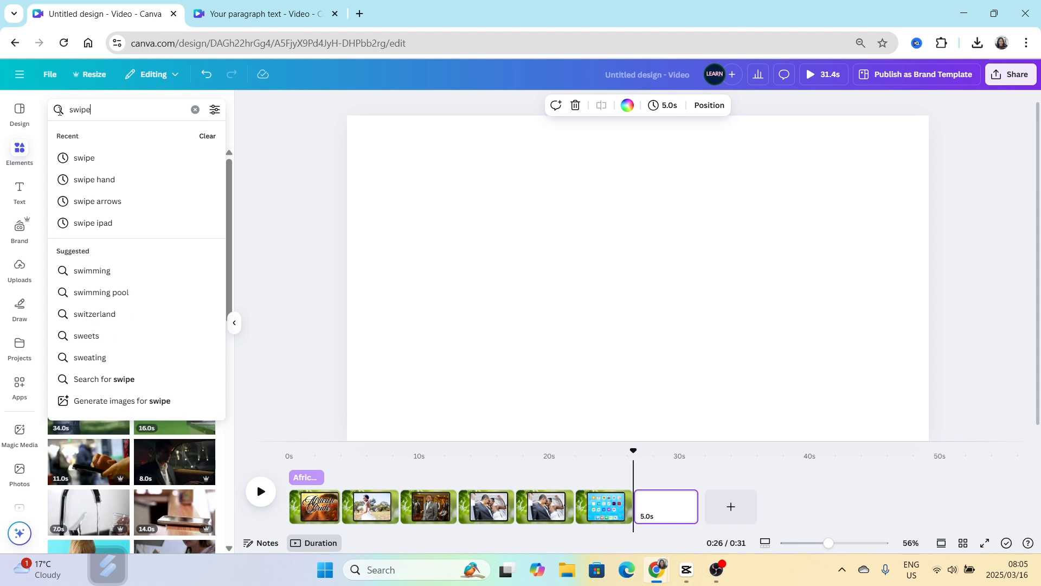
pyautogui.click(95, 158)
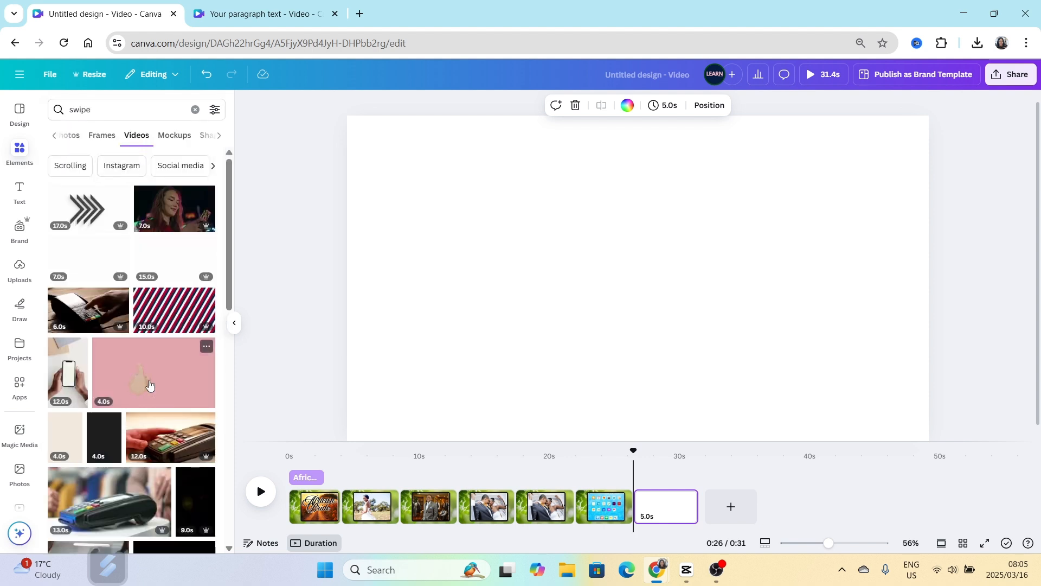
pyautogui.click(150, 384)
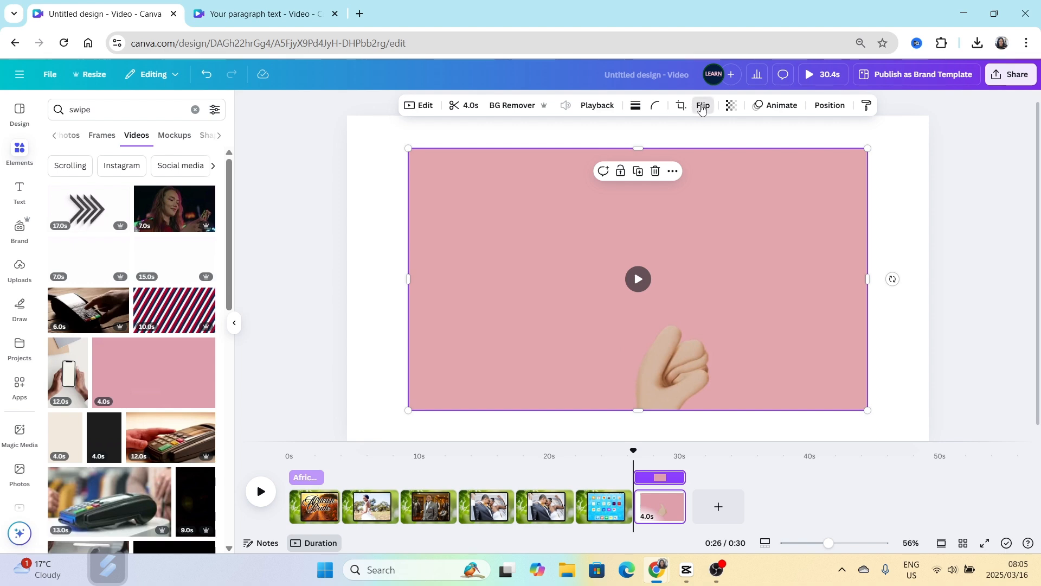
# Flip the hand swipe clip horizontally and preview its motion.
pyautogui.click(702, 106)
pyautogui.click(694, 133)
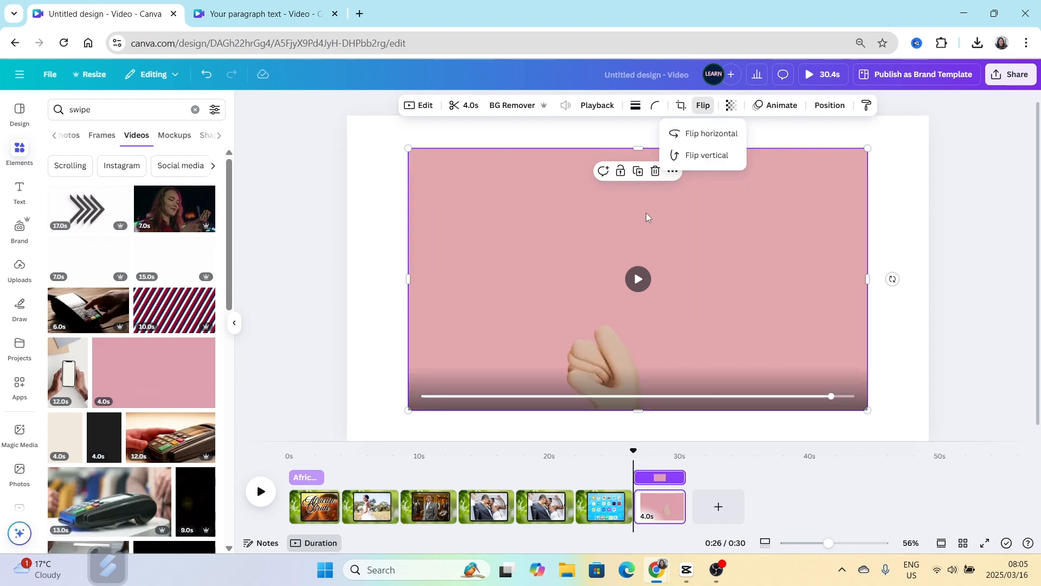
pyautogui.click(633, 270)
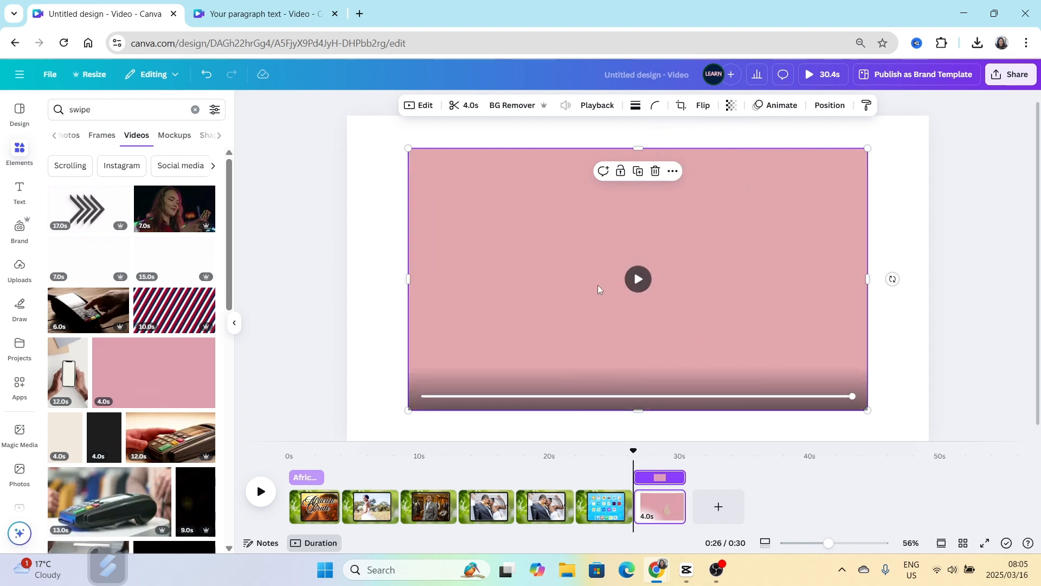
pyautogui.click(642, 280)
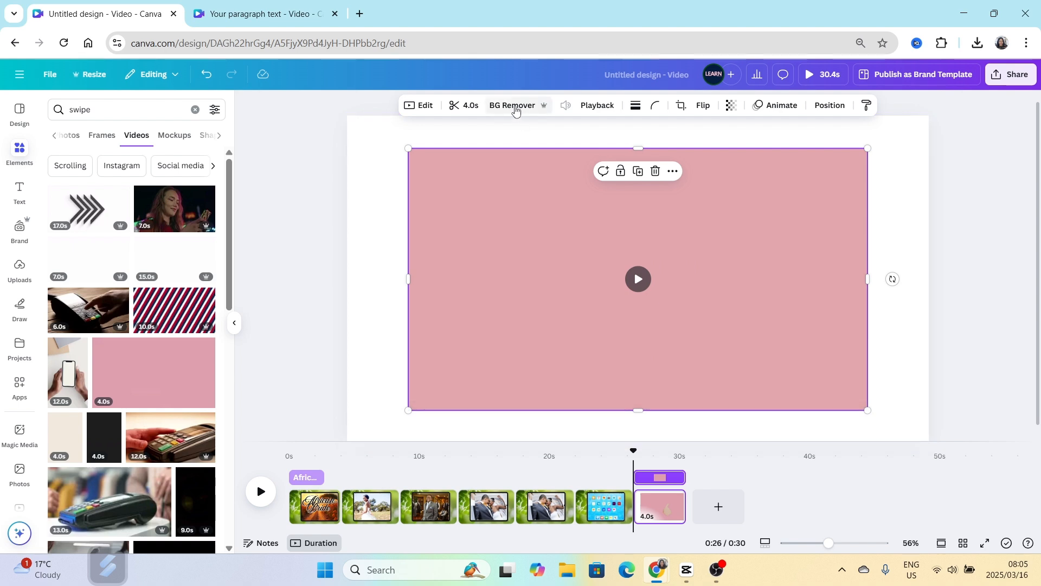
# Remove the swipe clip's background and set the page background color to bright green #51FD00.
pyautogui.click(513, 107)
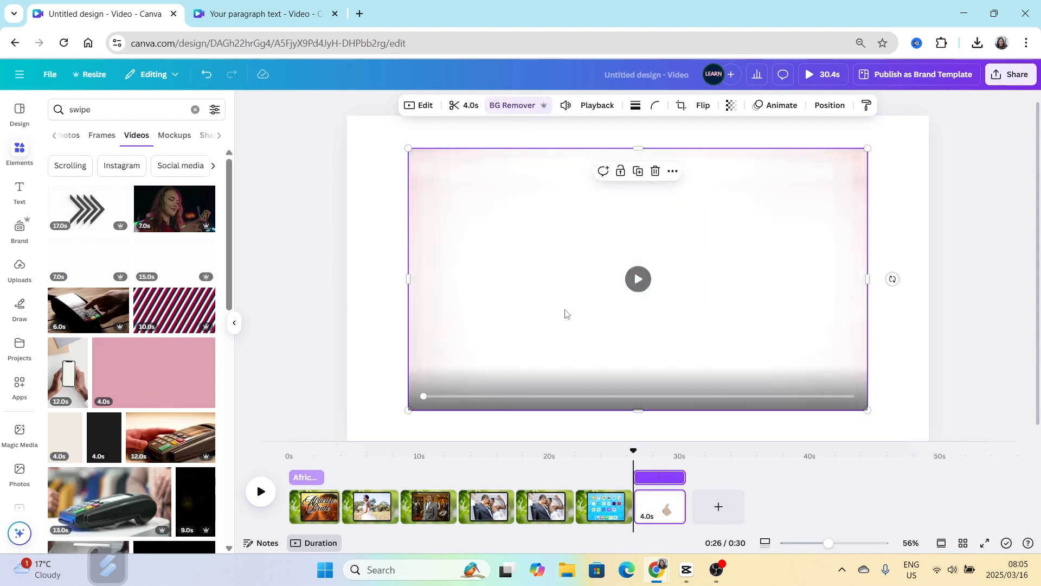
pyautogui.click(378, 191)
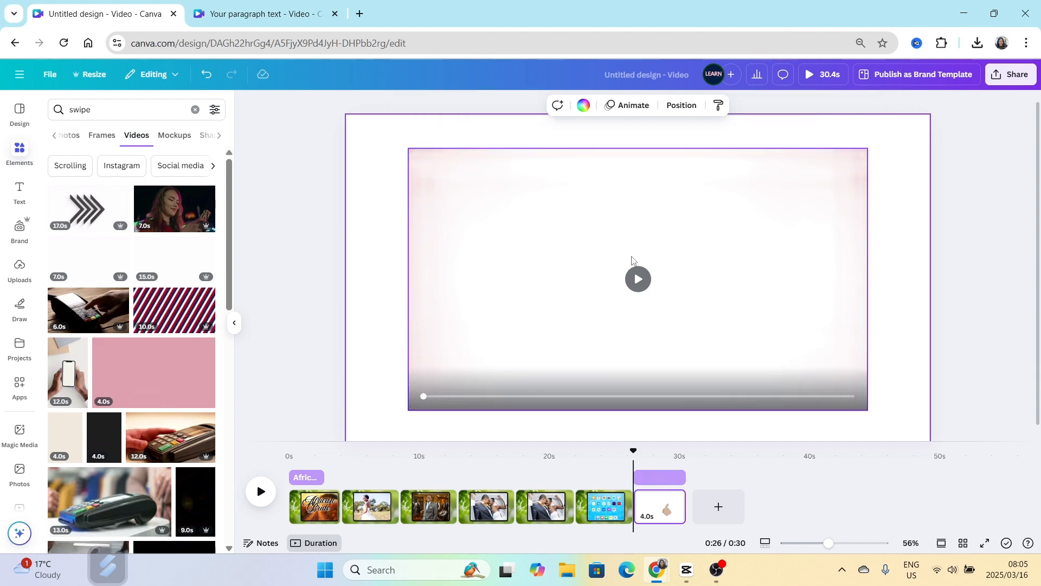
pyautogui.click(583, 106)
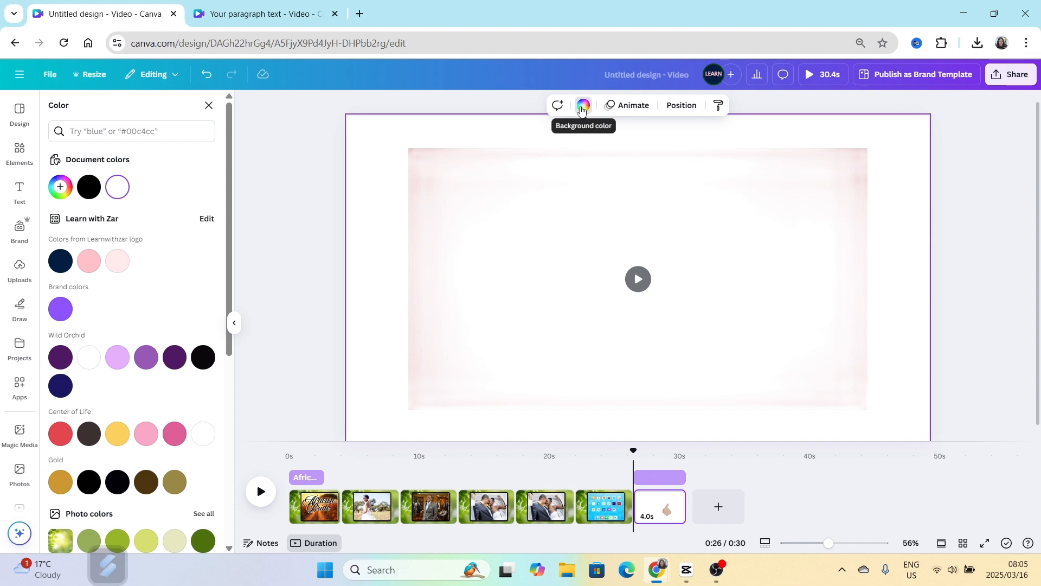
pyautogui.click(60, 187)
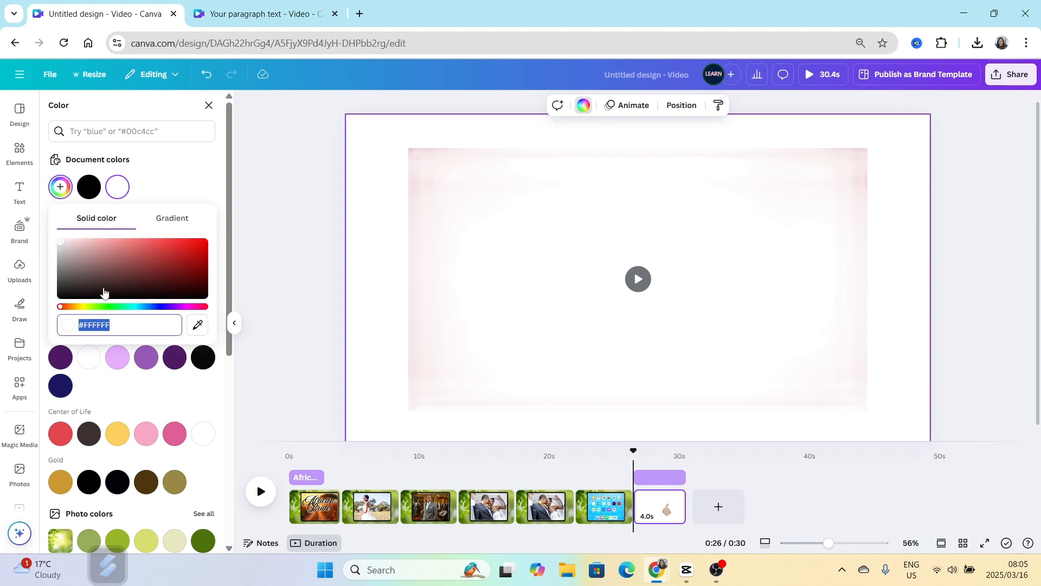
pyautogui.moveTo(62, 309); pyautogui.dragTo(89, 311)
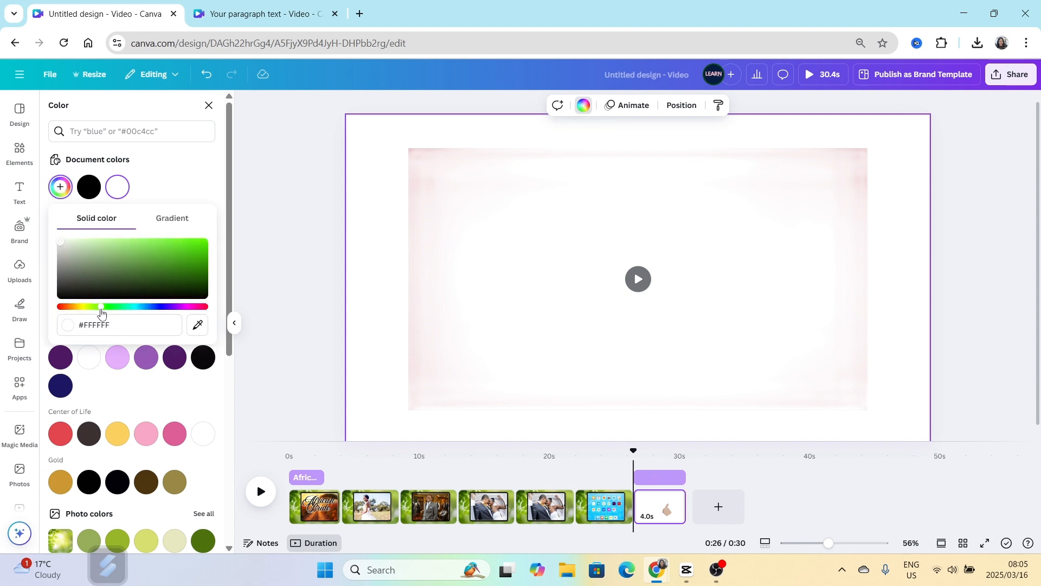
pyautogui.moveTo(60, 245); pyautogui.dragTo(234, 244)
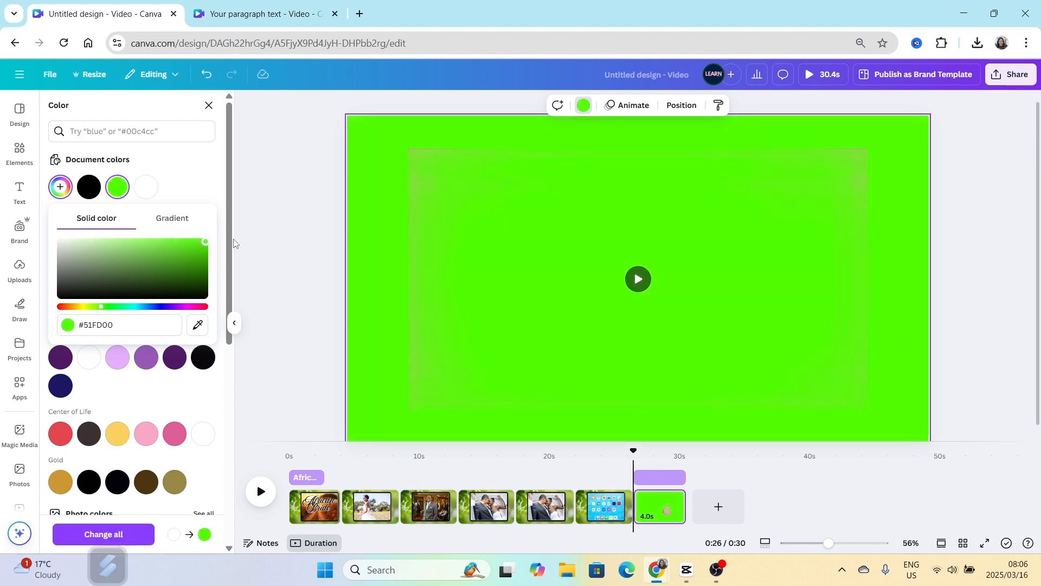
# Make the hand swipe clip the background of its green page so it fills the frame.
pyautogui.rightClick(506, 245)
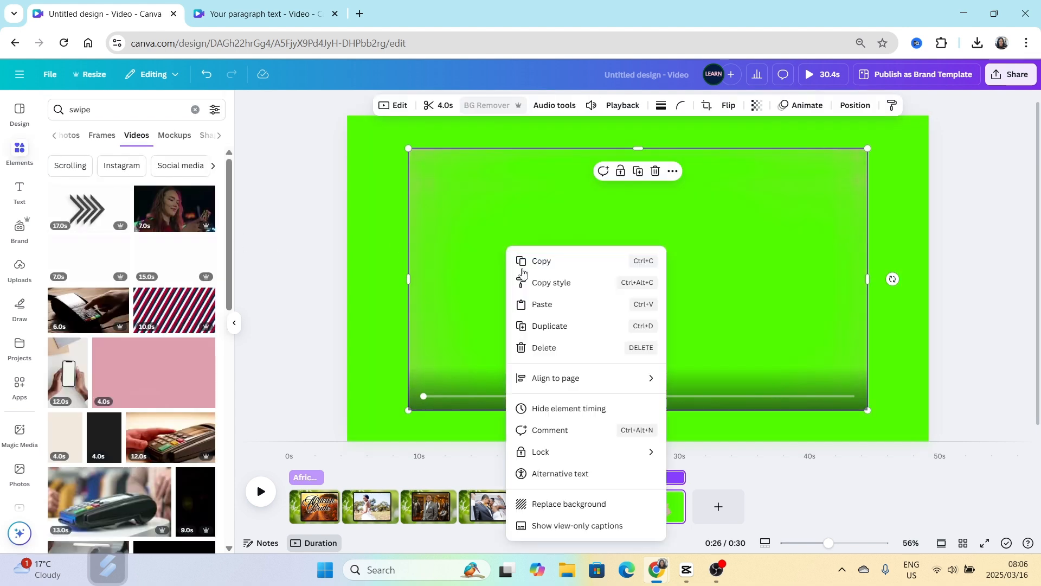
pyautogui.click(591, 513)
pyautogui.click(460, 365)
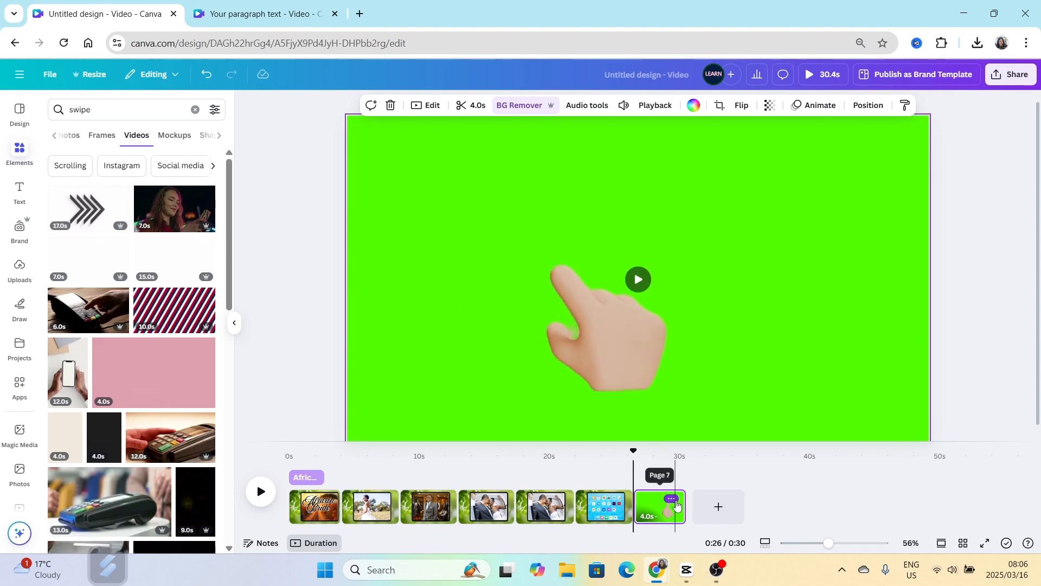
# Add a new page at the end and search the video elements for "tap hand".
pyautogui.click(713, 504)
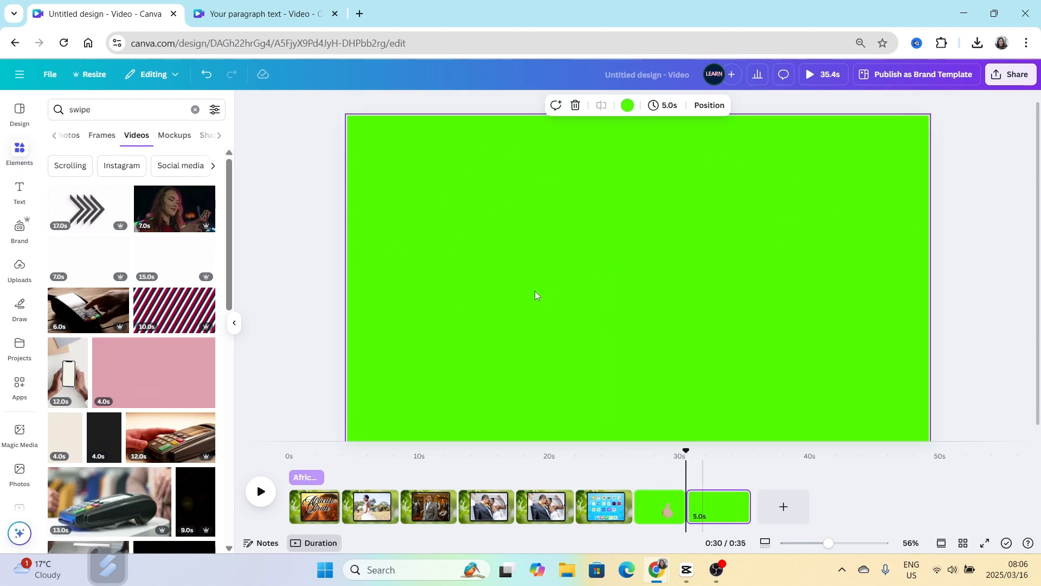
pyautogui.click(70, 110)
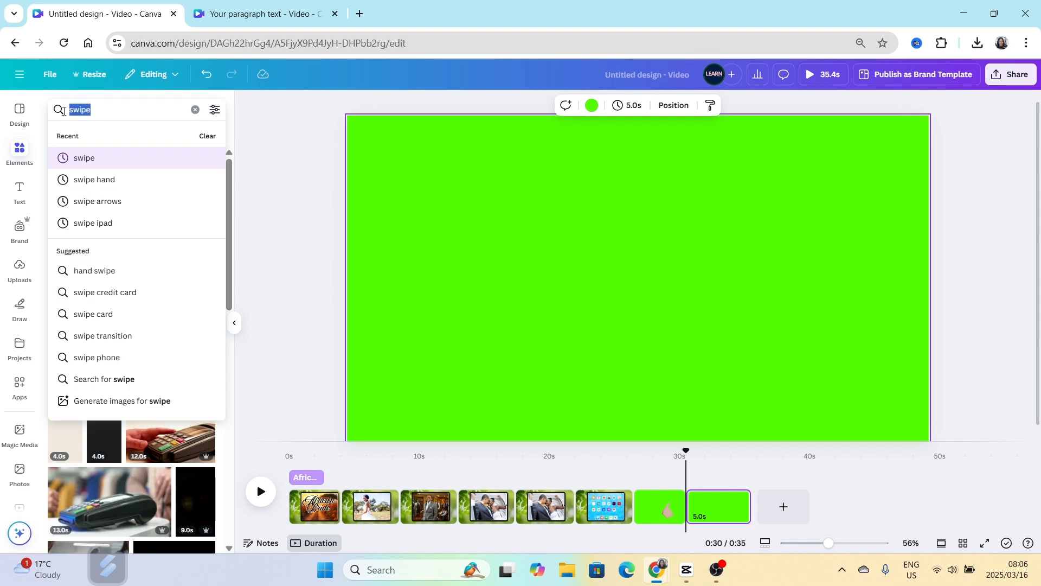
pyautogui.write('tap')
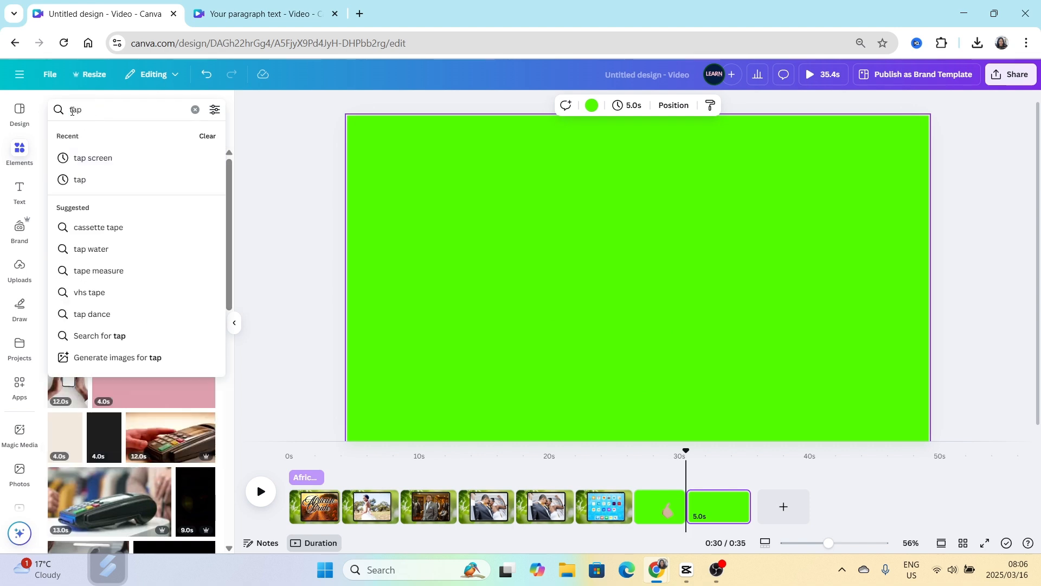
pyautogui.press('Return')
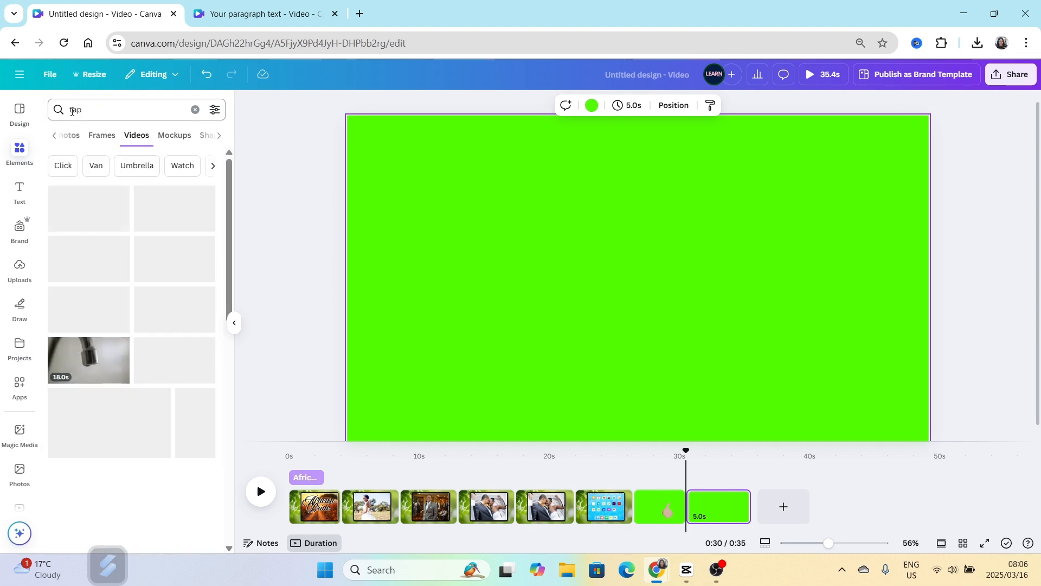
pyautogui.click(95, 105)
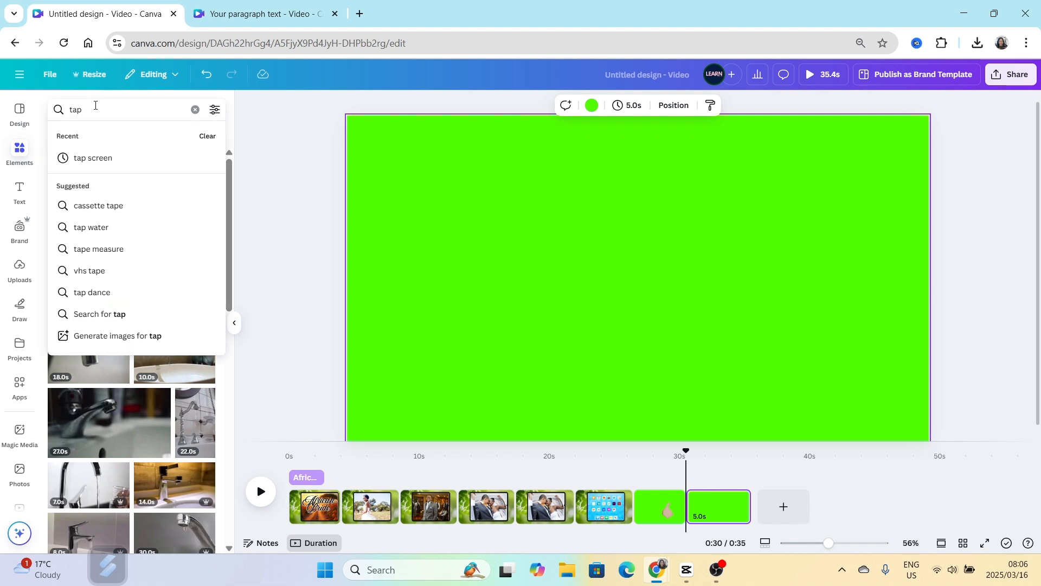
pyautogui.write('hand')
pyautogui.press('Return')
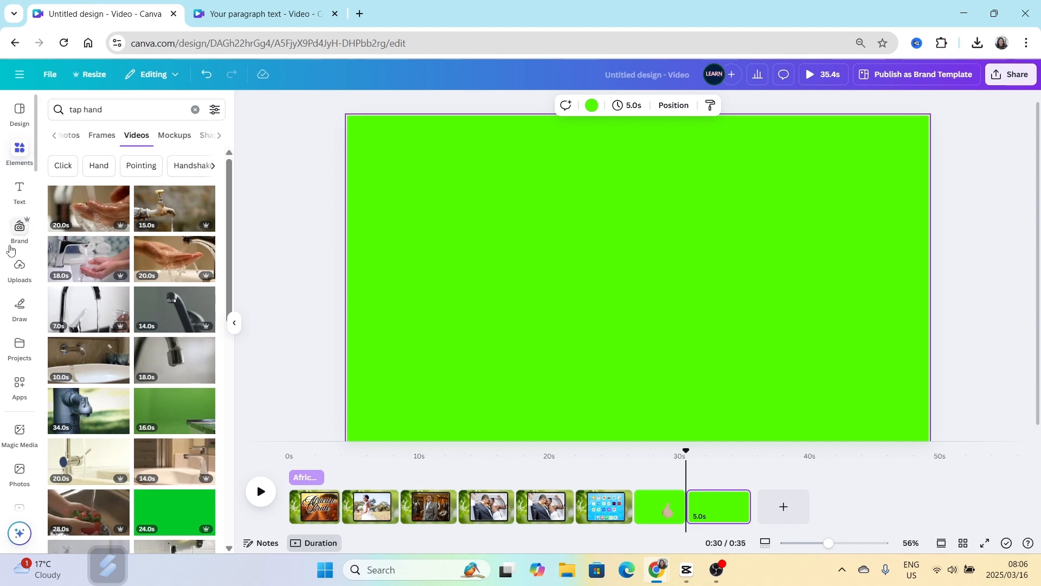
# Insert the 24.0s pointing hand clip on green and make it the page's background.
pyautogui.scroll(-2, 20, 271)
pyautogui.scroll(-3, 167, 395)
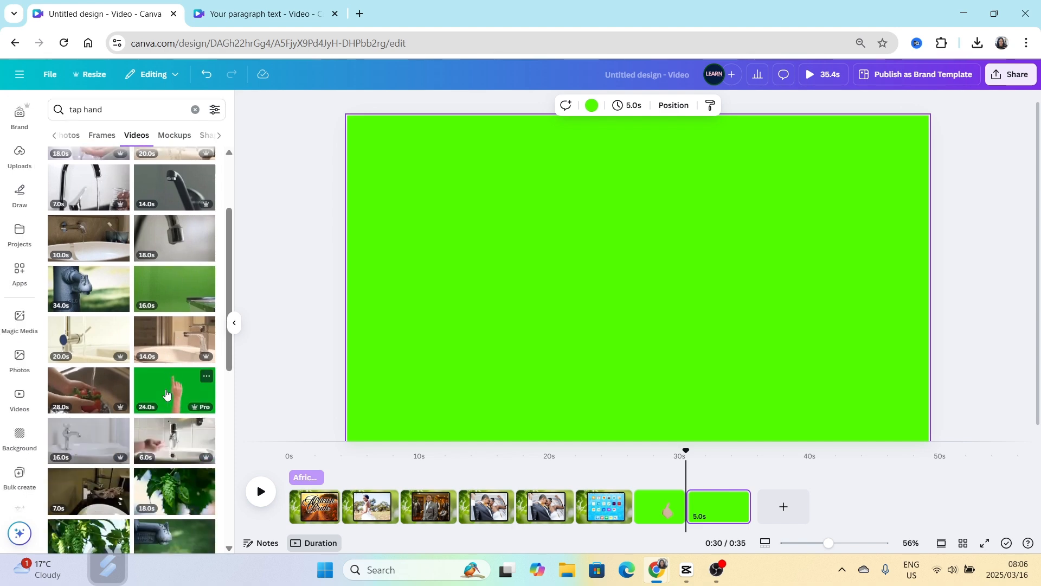
pyautogui.click(168, 394)
pyautogui.rightClick(481, 283)
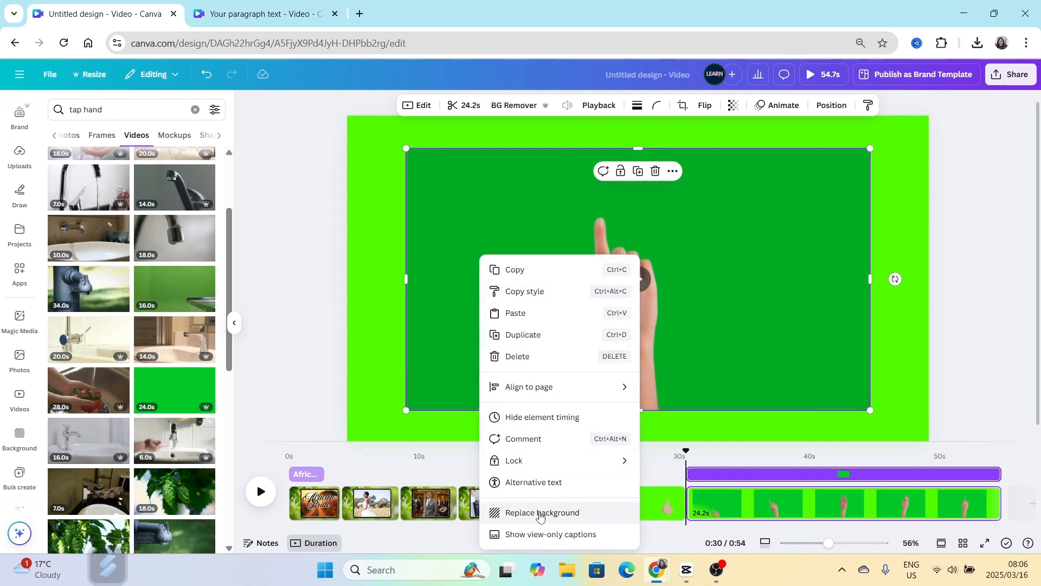
pyautogui.click(540, 513)
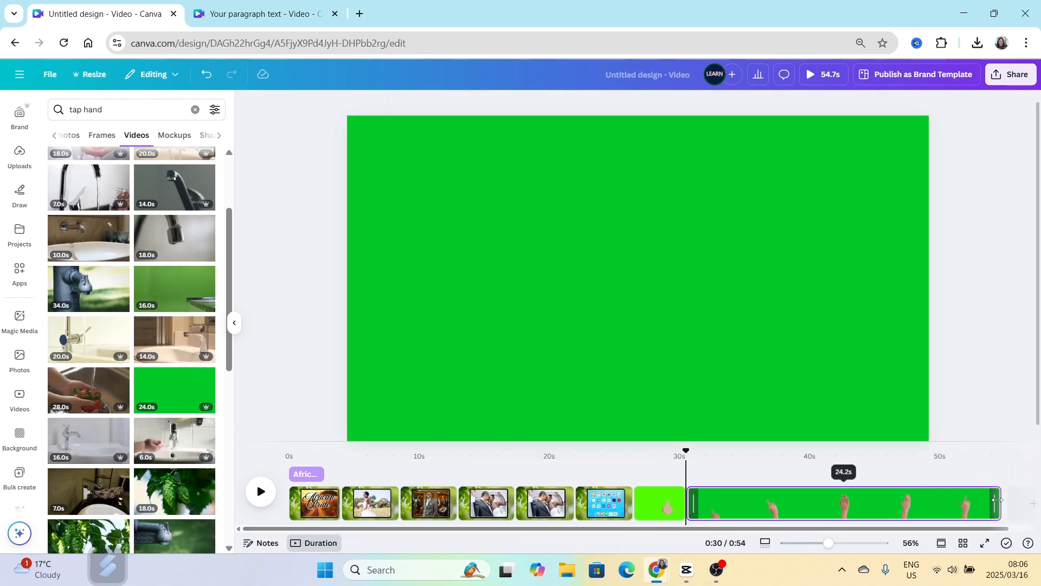
# Trim the pointing hand page to about 4.4 seconds and preview the tapping motion.
pyautogui.moveTo(990, 500); pyautogui.dragTo(712, 505)
pyautogui.click(697, 460)
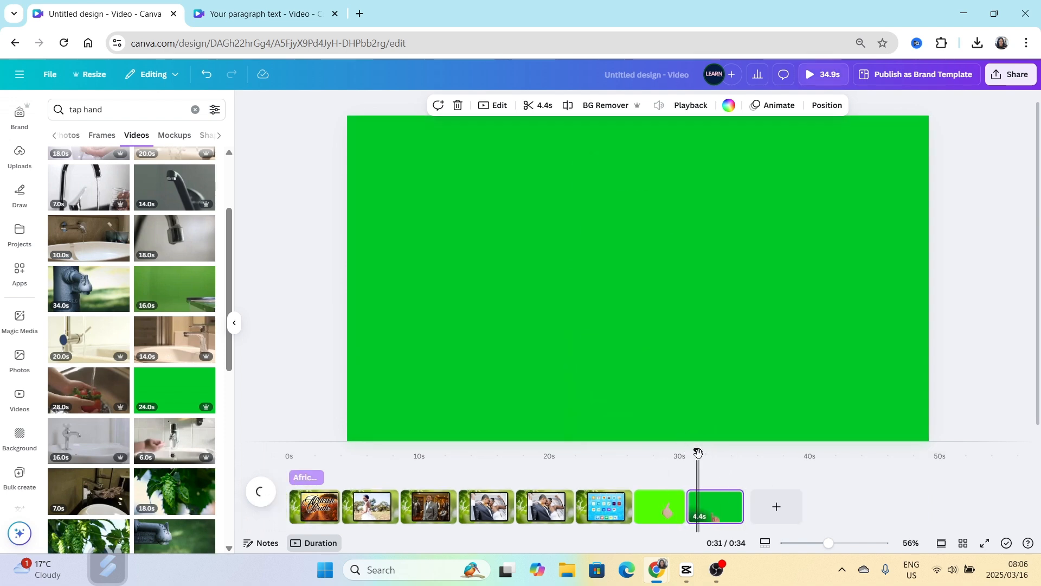
pyautogui.press('space')
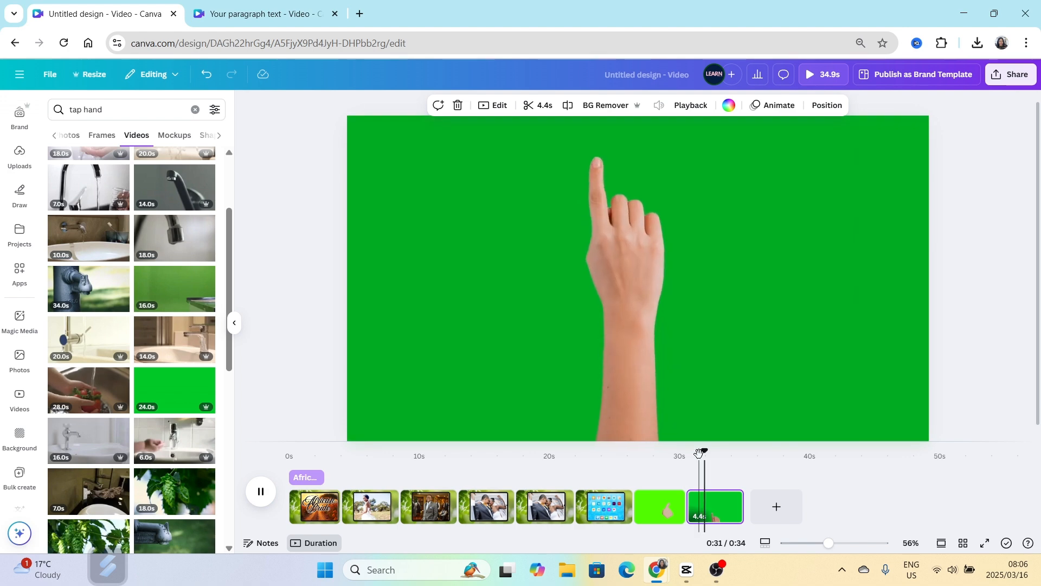
pyautogui.moveTo(710, 451)
pyautogui.mouseDown()
pyautogui.moveTo(693, 451)
pyautogui.moveTo(717, 452)
pyautogui.mouseUp()
# Set the download to MP4 Video and limit the selected pages to 1–4 and 6–7.
pyautogui.click(563, 507)
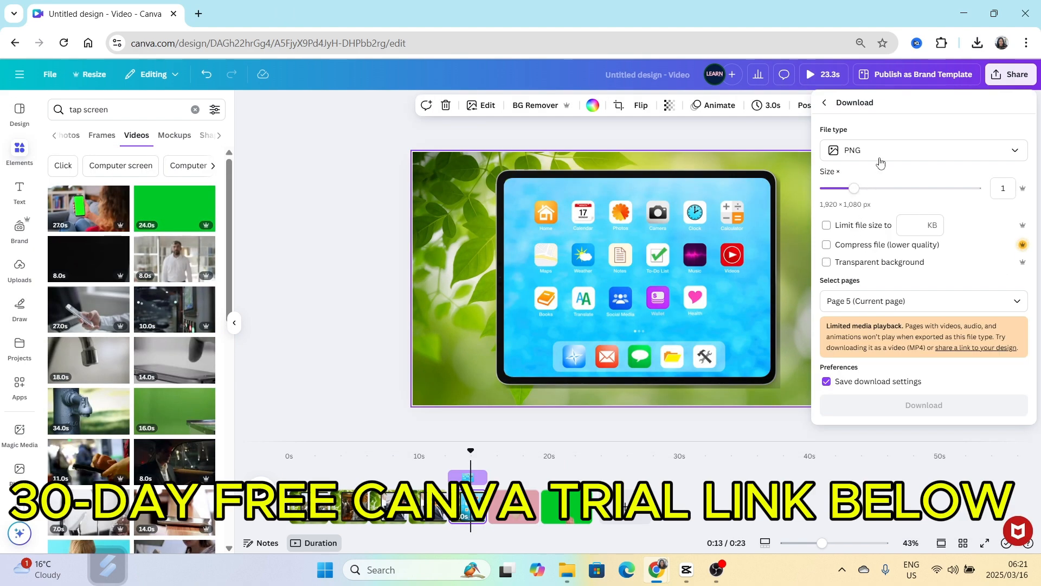
pyautogui.click(880, 152)
pyautogui.click(864, 343)
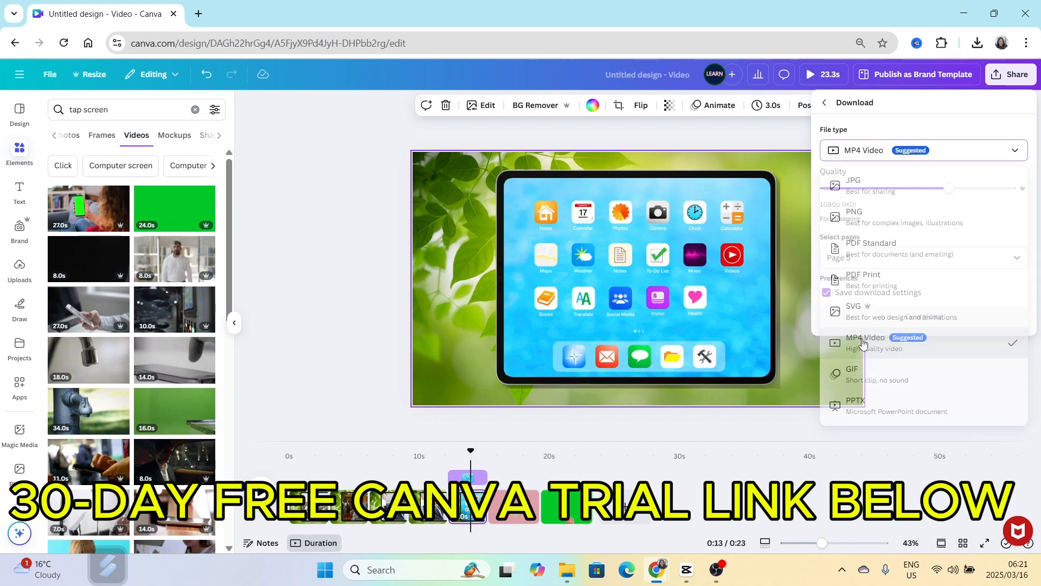
pyautogui.click(866, 332)
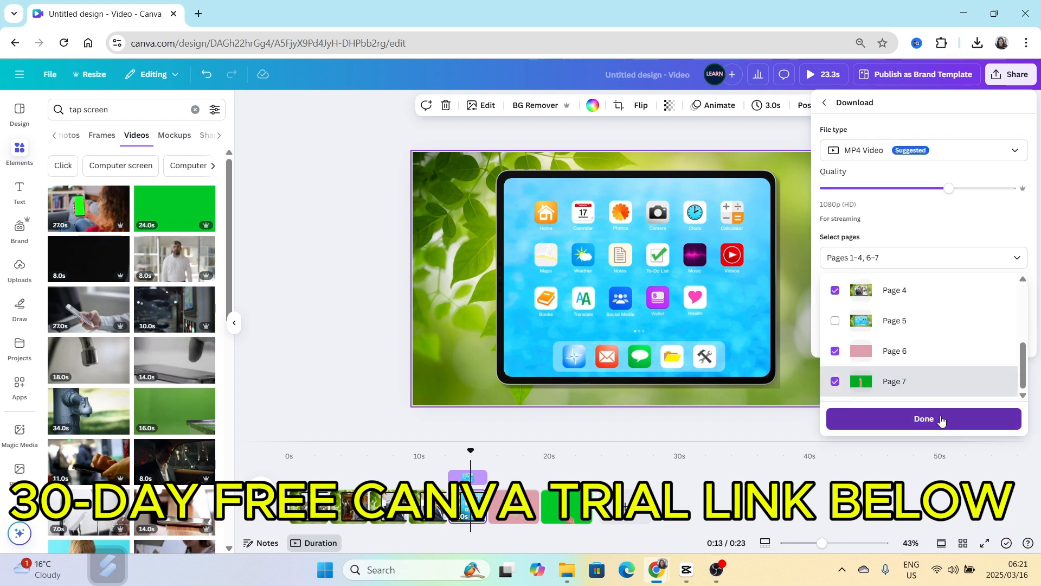
pyautogui.click(941, 420)
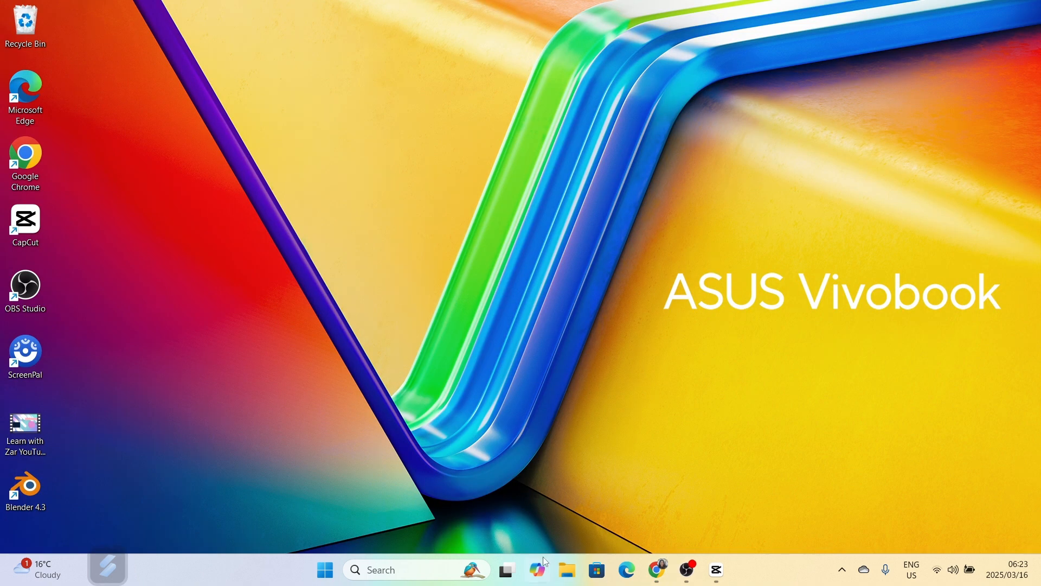
# In File Explorer, extract the zipped Untitled design (2) from Downloads into its suggested folder, and close the window.
pyautogui.click(567, 570)
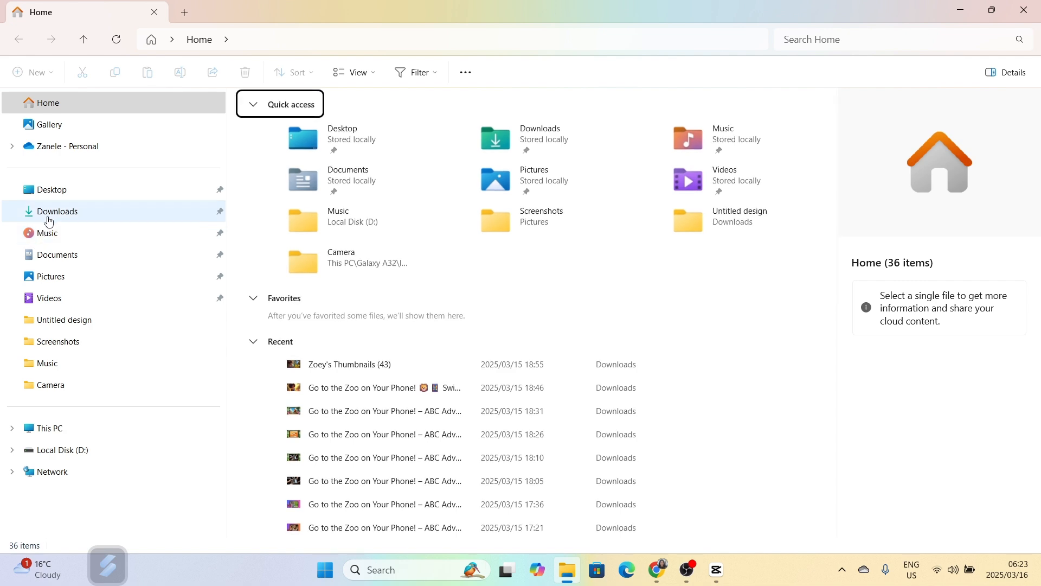
pyautogui.click(49, 221)
pyautogui.click(273, 149)
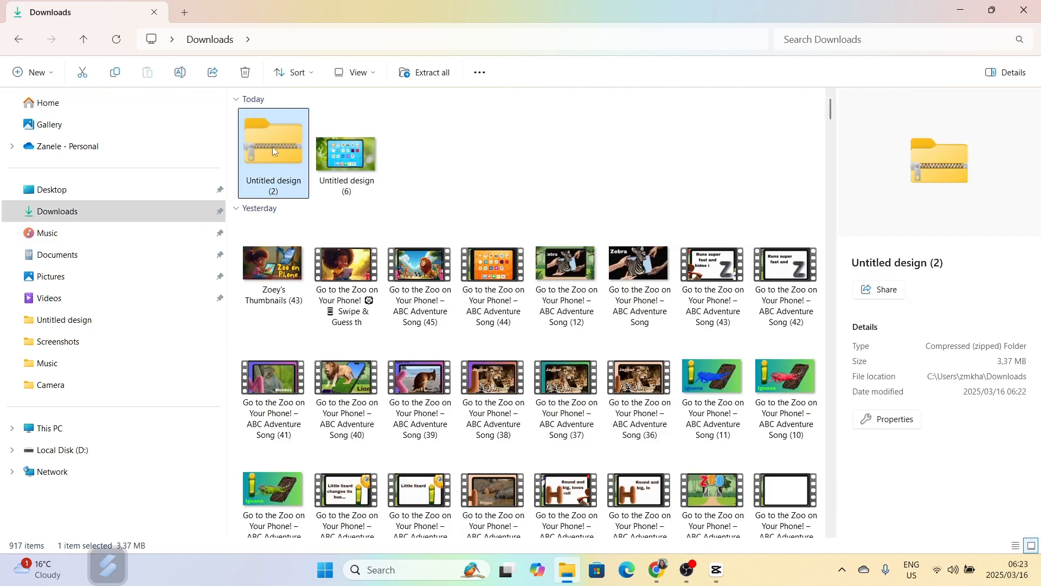
pyautogui.rightClick(273, 148)
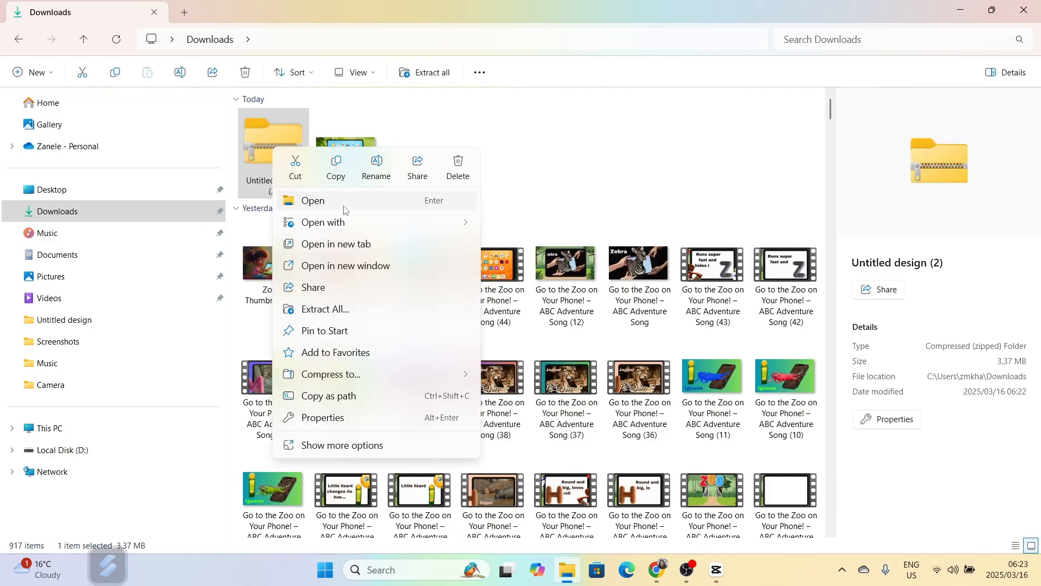
pyautogui.click(349, 318)
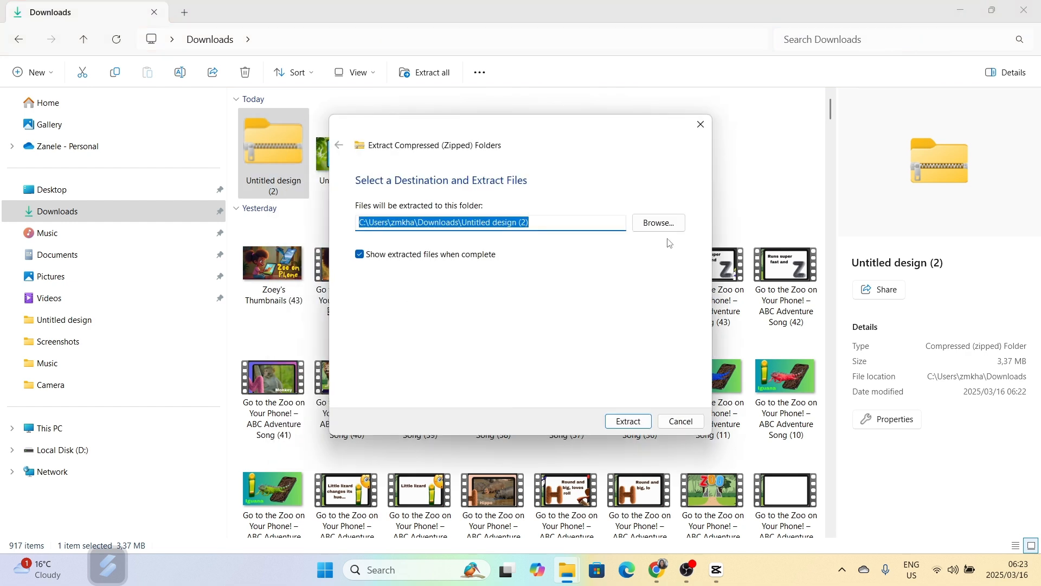
pyautogui.click(628, 421)
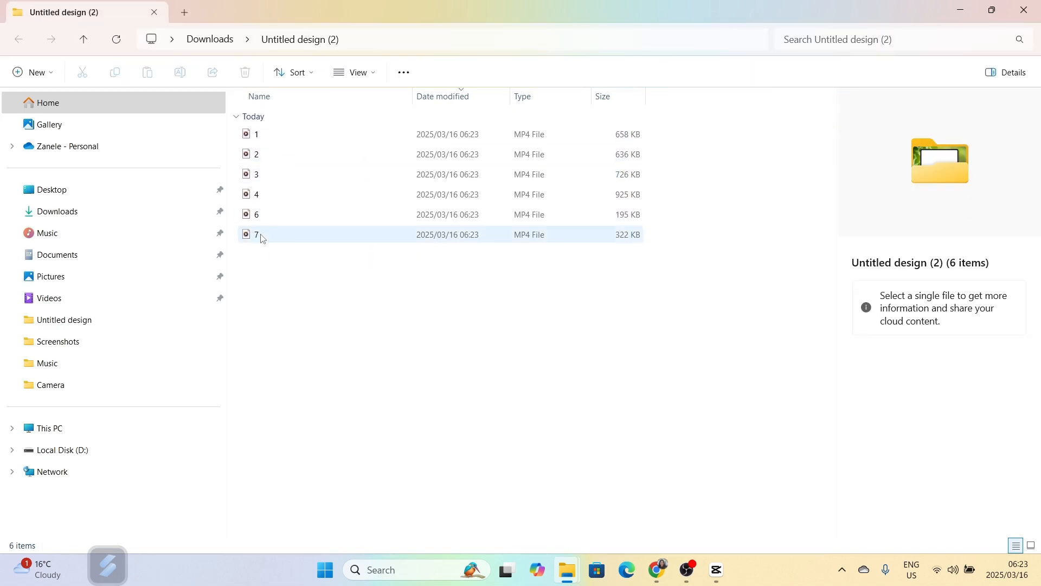
pyautogui.click(1024, 9)
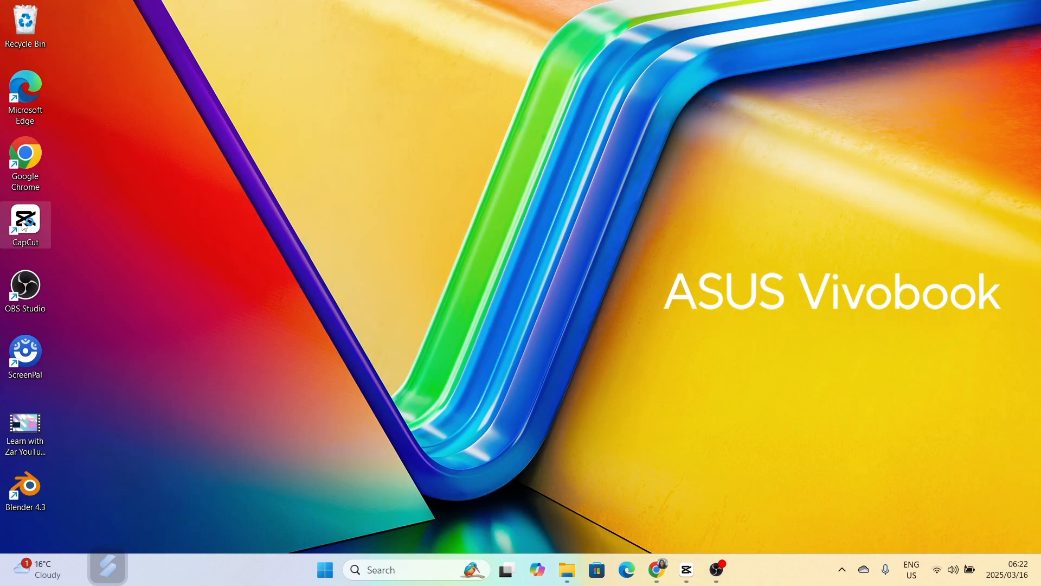
# Open CapCut, create a new project and import the downloaded page clips, home screen image and African Bride.mp3.
pyautogui.doubleClick(25, 224)
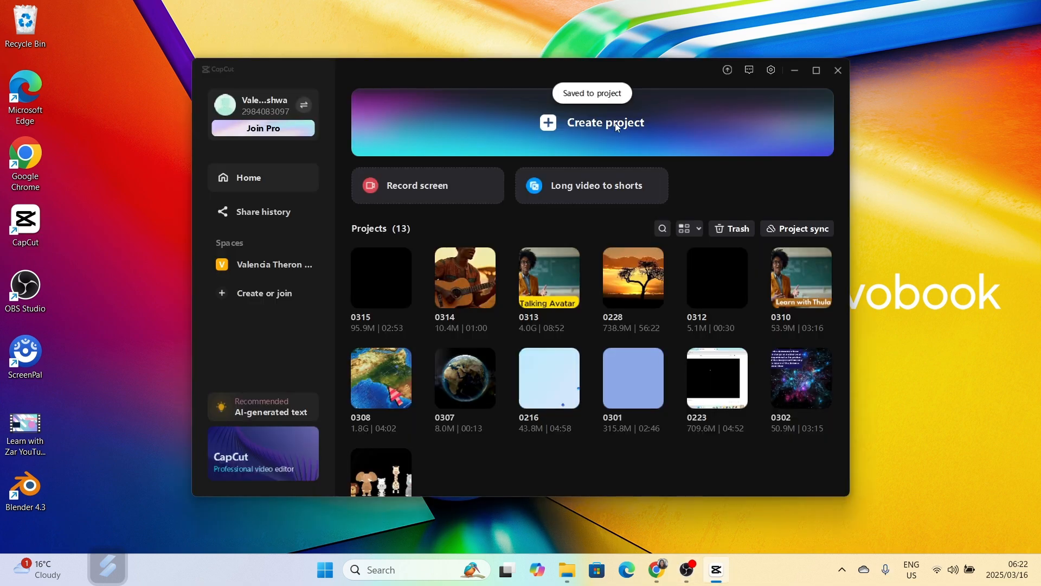
pyautogui.click(600, 125)
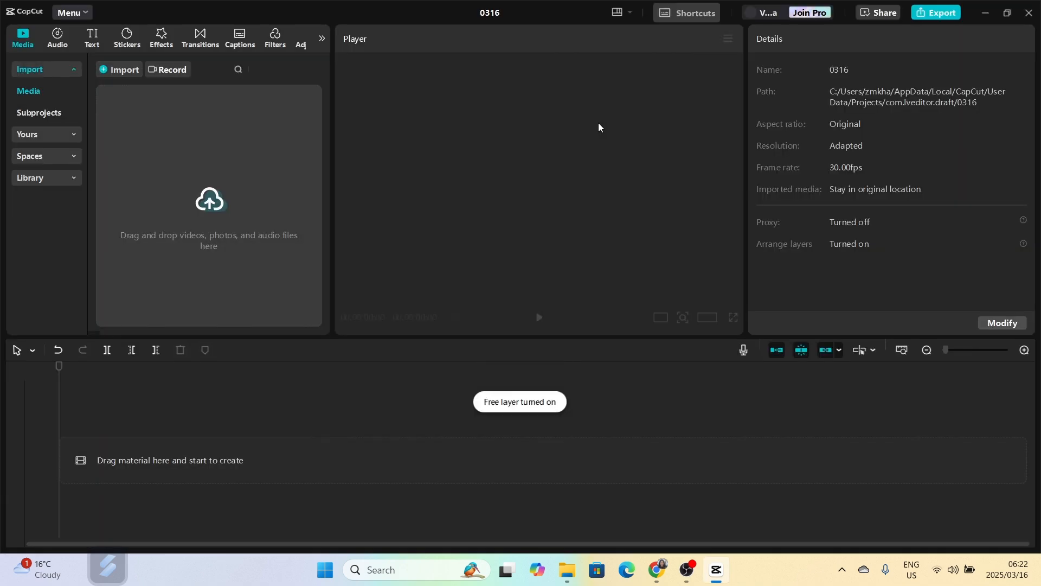
pyautogui.click(121, 71)
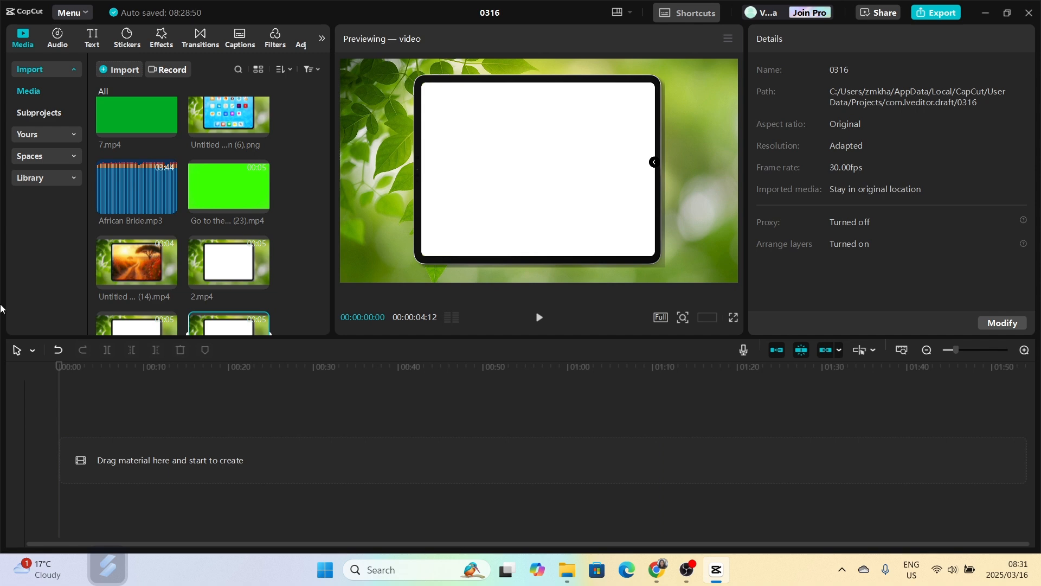
# Add Untitled design (14).mp4 to the timeline, preview it and move the playhead to the clip's end at 4 seconds.
pyautogui.click(168, 280)
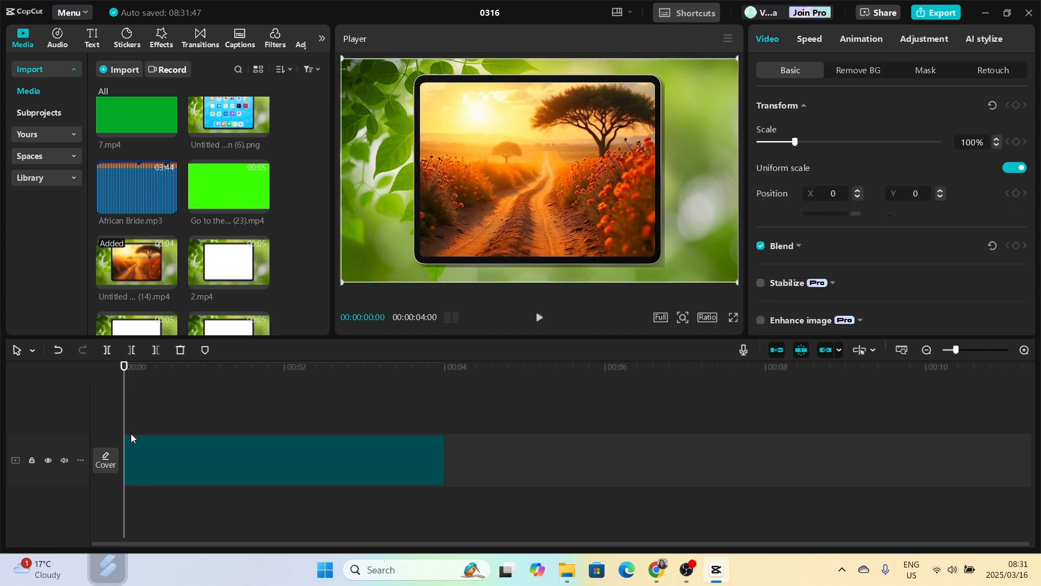
pyautogui.press('space')
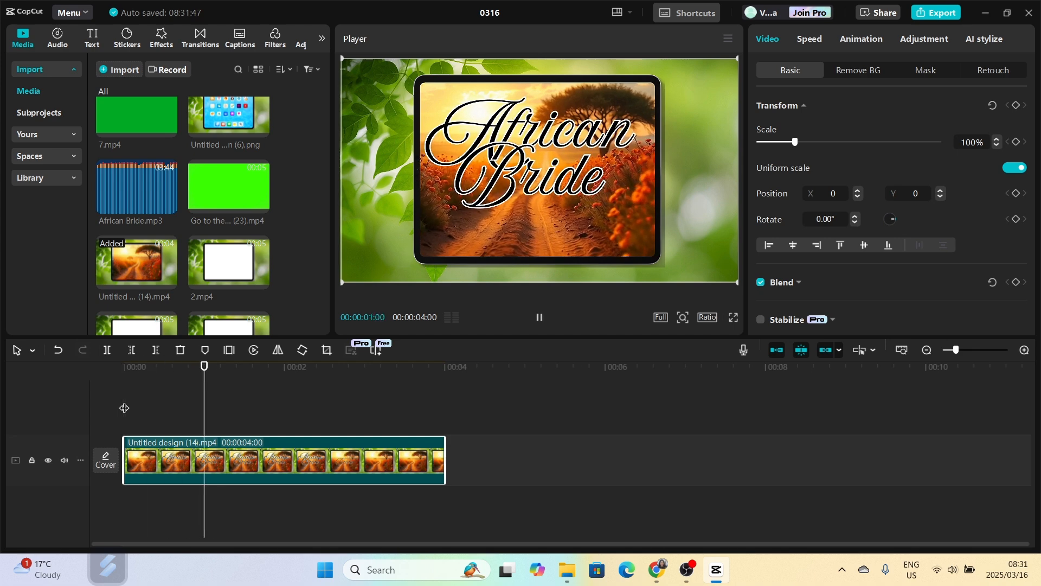
pyautogui.press('space')
pyautogui.moveTo(248, 390); pyautogui.dragTo(444, 425)
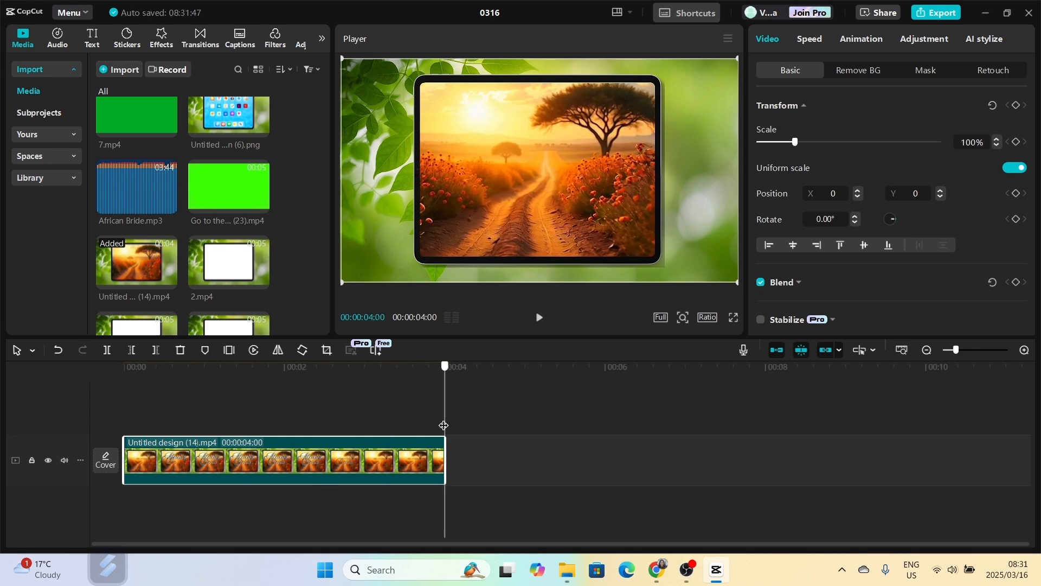
# Append 2.mp4 after the first clip on the main track and move the playhead to its end at 00:00:08:14.
pyautogui.click(218, 272)
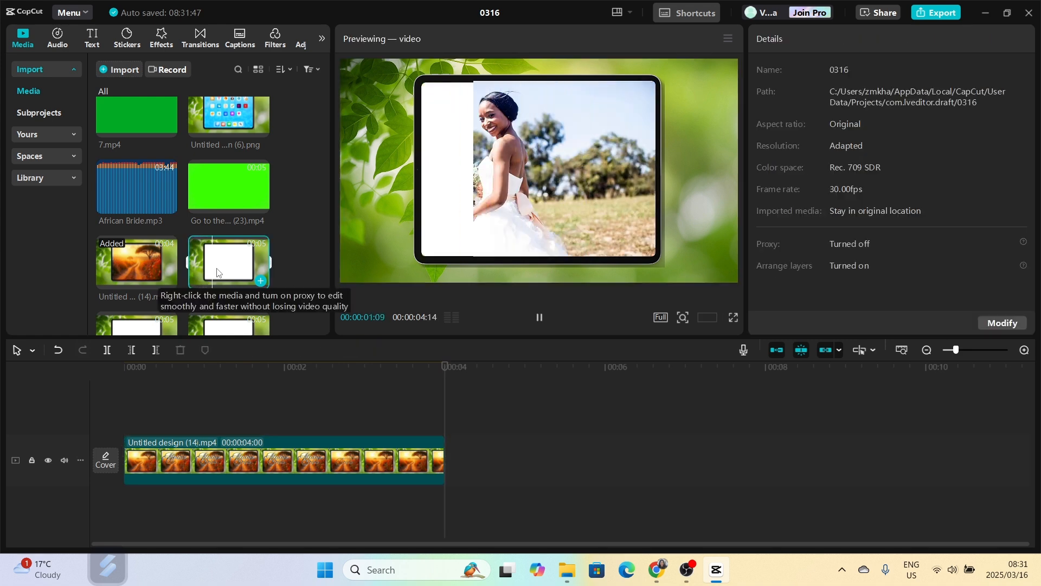
pyautogui.click(261, 280)
pyautogui.click(807, 425)
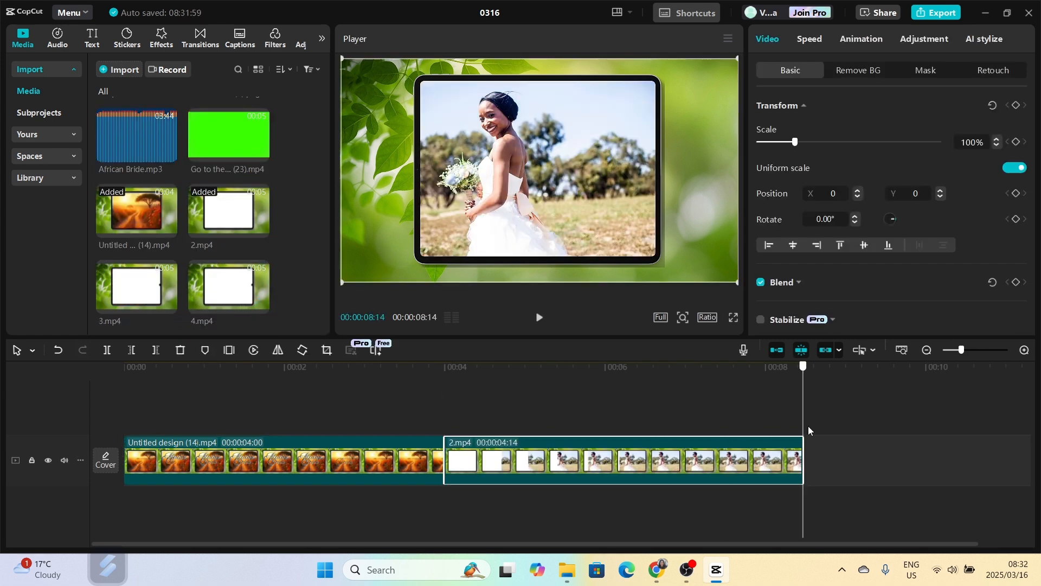
# Append 3.mp4 and 4.mp4 in that order after 2.mp4 on the main track, and preview the sequence from the start.
pyautogui.click(169, 305)
pyautogui.hscroll(5, 417, 388)
pyautogui.click(261, 305)
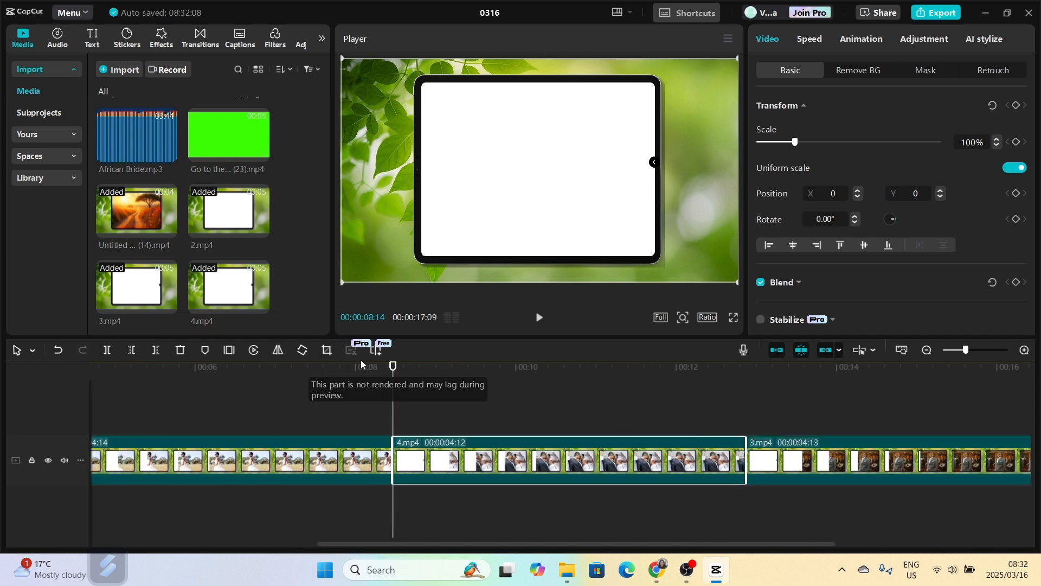
pyautogui.hotkey('ctrl', 'z')
pyautogui.click(261, 306)
pyautogui.scroll(-4, 383, 392)
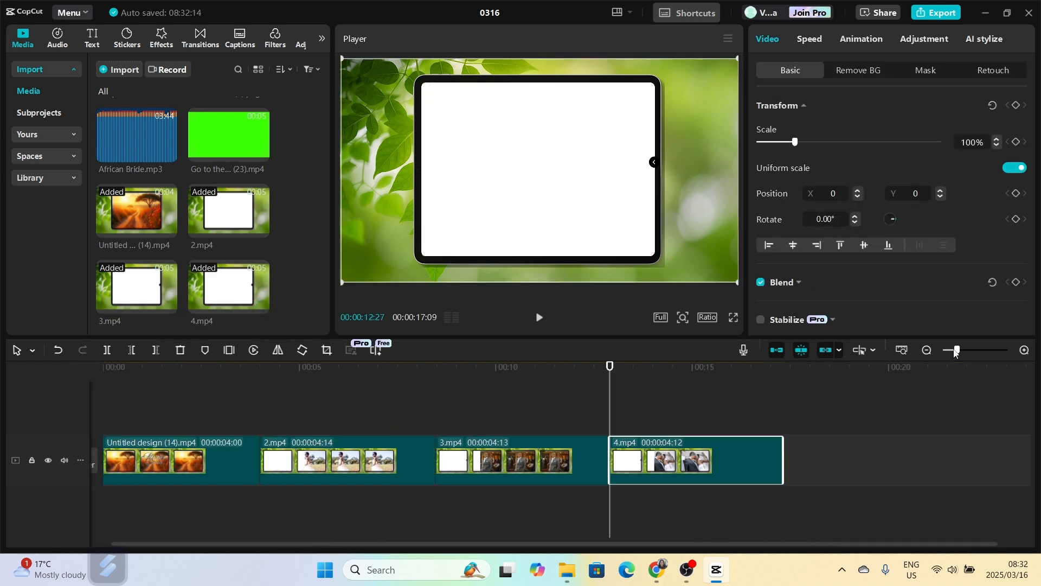
pyautogui.click(103, 413)
pyautogui.press('space')
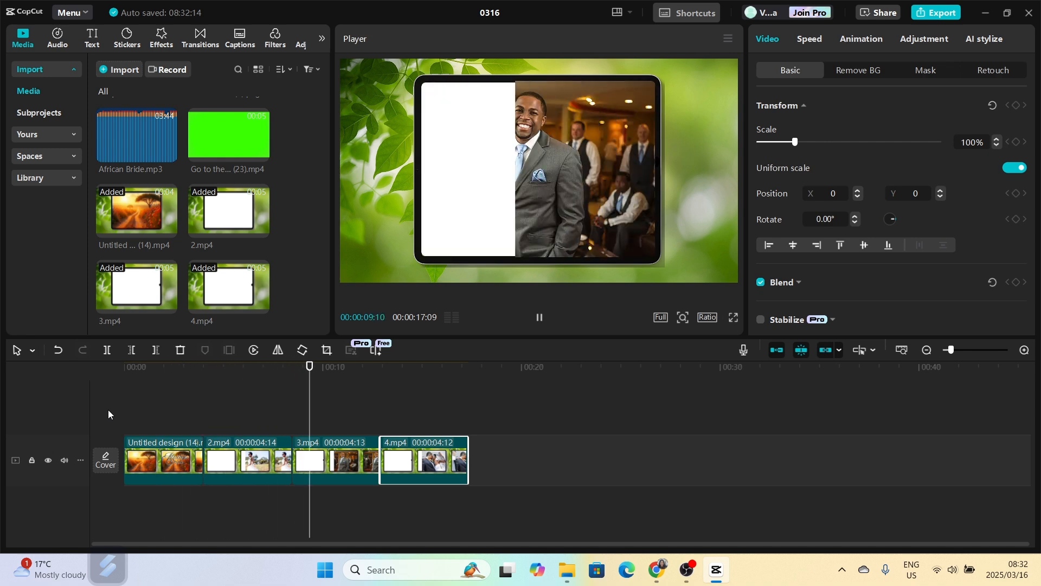
pyautogui.press('space')
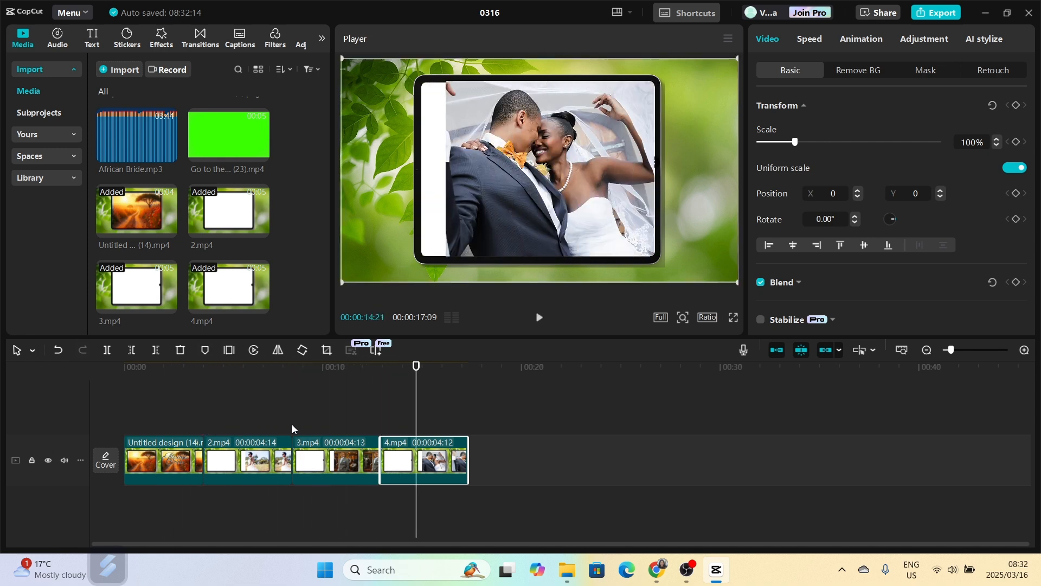
# Place the green-screen Go to the Zoo hand clip on a track above the main video, starting at about 2 seconds, and show its hand.
pyautogui.moveTo(417, 401); pyautogui.dragTo(57, 412)
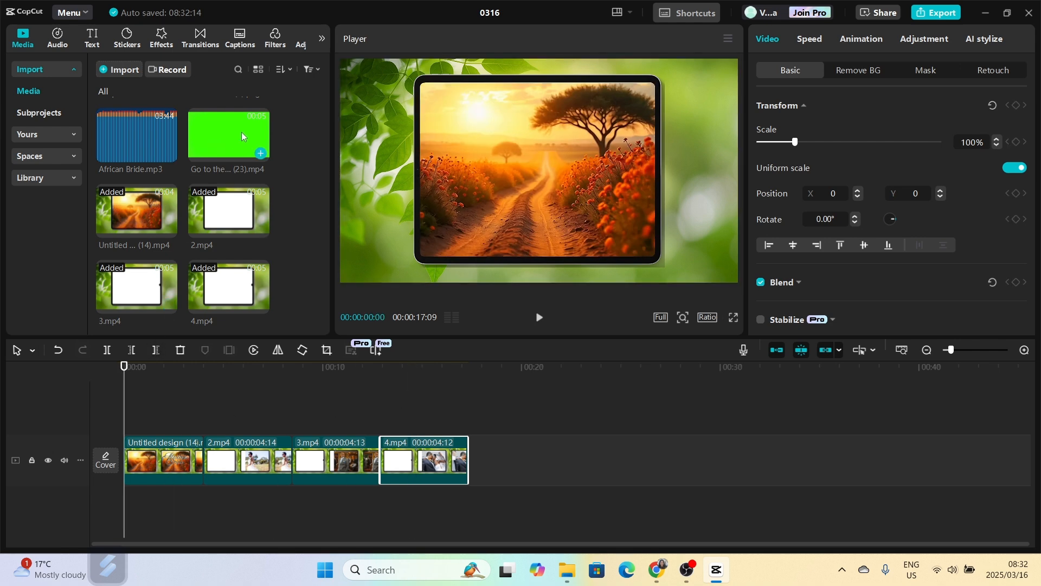
pyautogui.scroll(2, 242, 132)
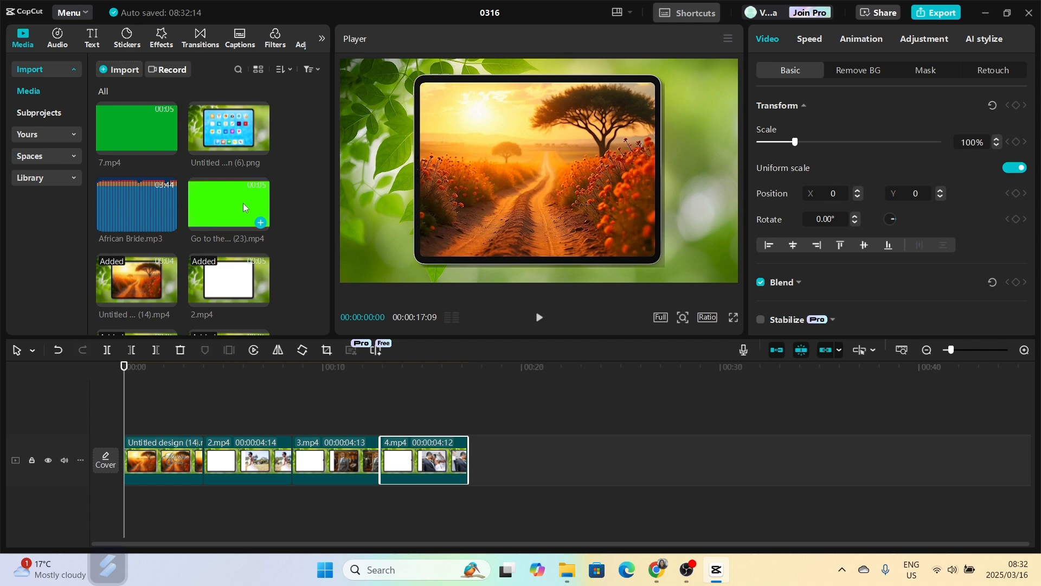
pyautogui.moveTo(243, 203); pyautogui.dragTo(167, 406)
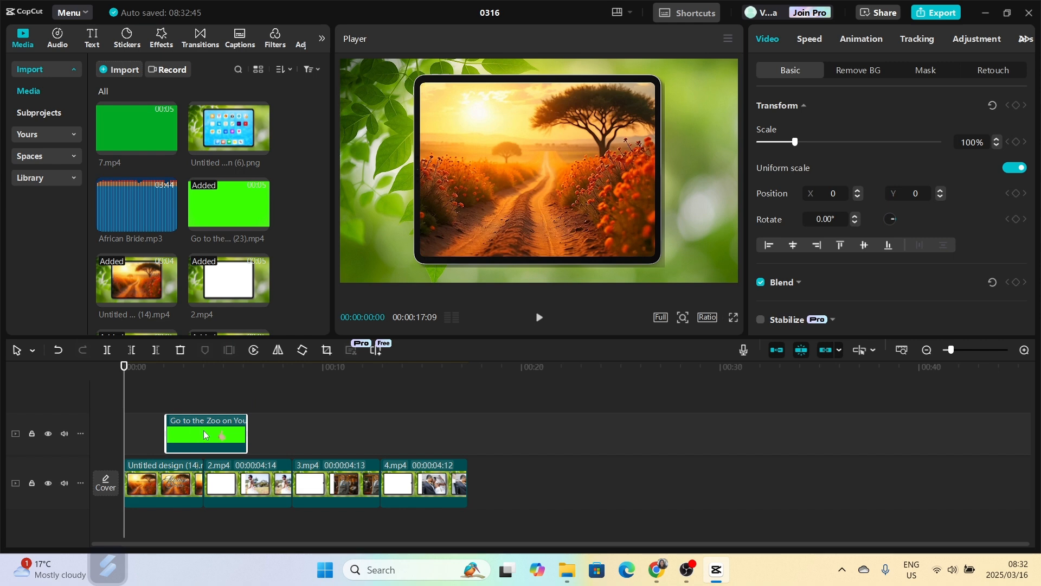
pyautogui.moveTo(123, 392); pyautogui.dragTo(189, 410)
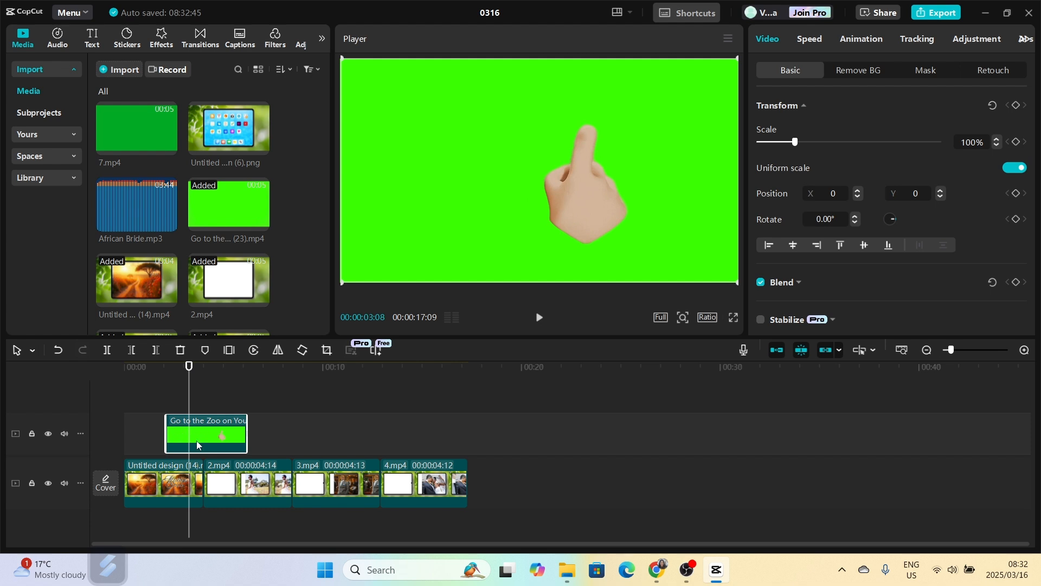
# Key out the hand clip's background with Chroma key, picking its green and setting the intensity to 53, and preview the first swipe.
pyautogui.click(862, 73)
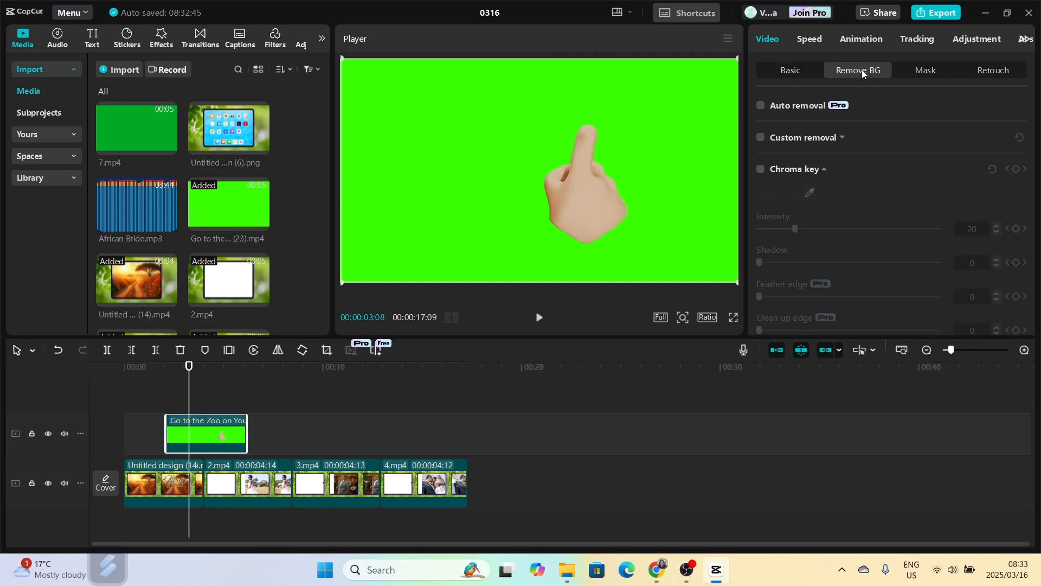
pyautogui.click(761, 169)
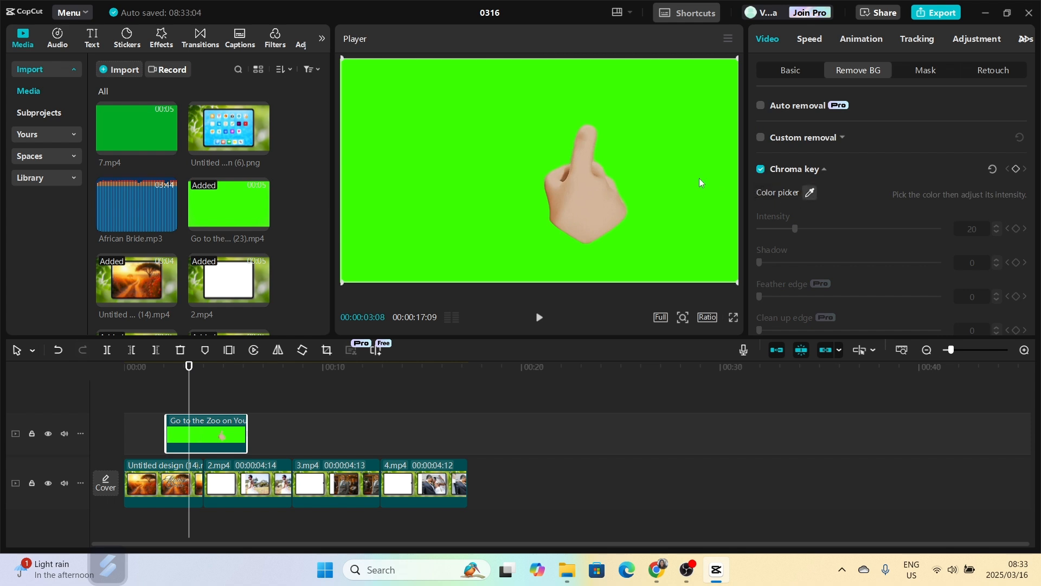
pyautogui.click(808, 194)
pyautogui.click(689, 172)
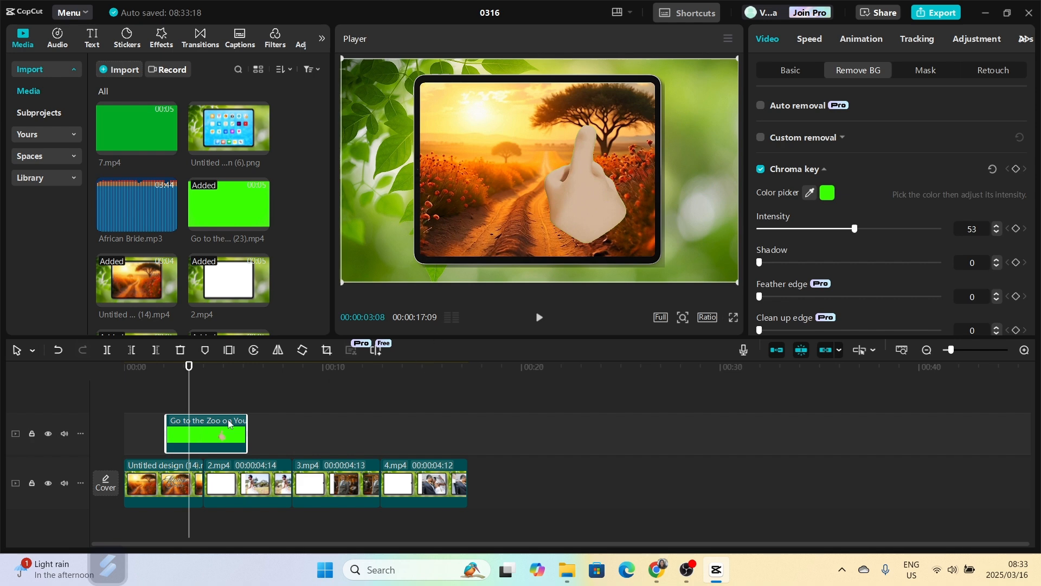
pyautogui.click(157, 392)
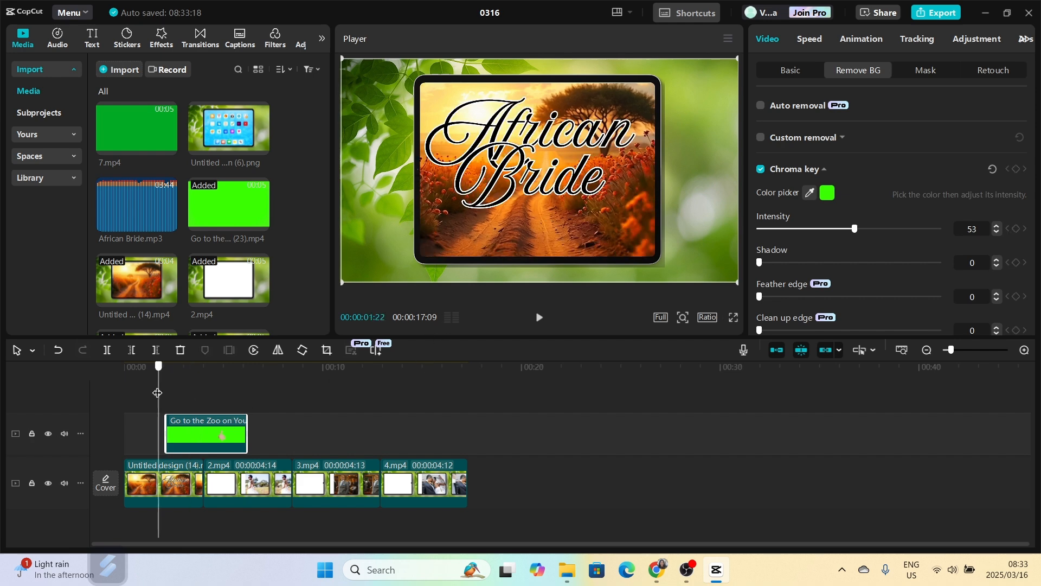
pyautogui.press('space')
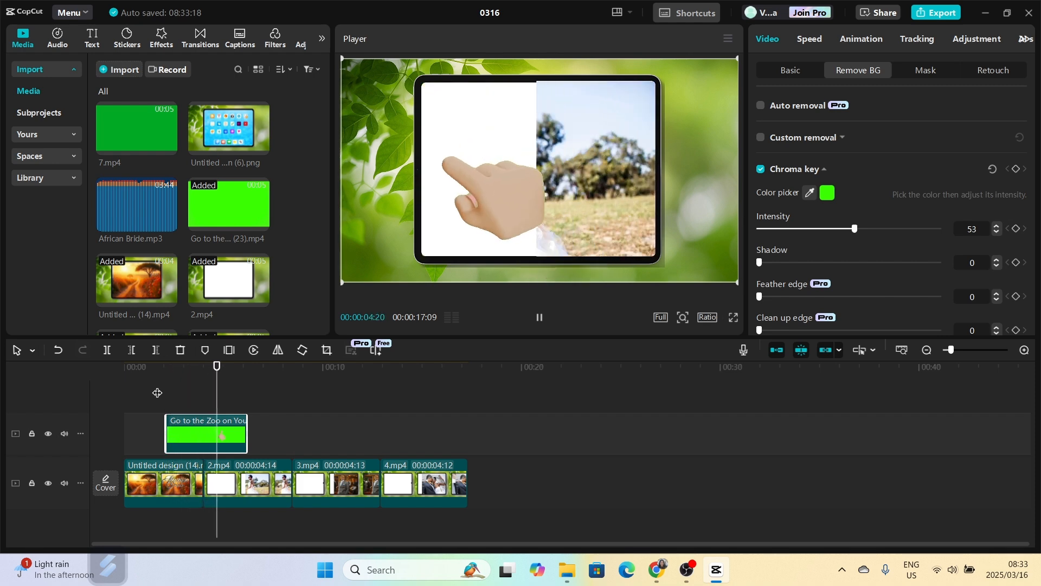
pyautogui.press('space')
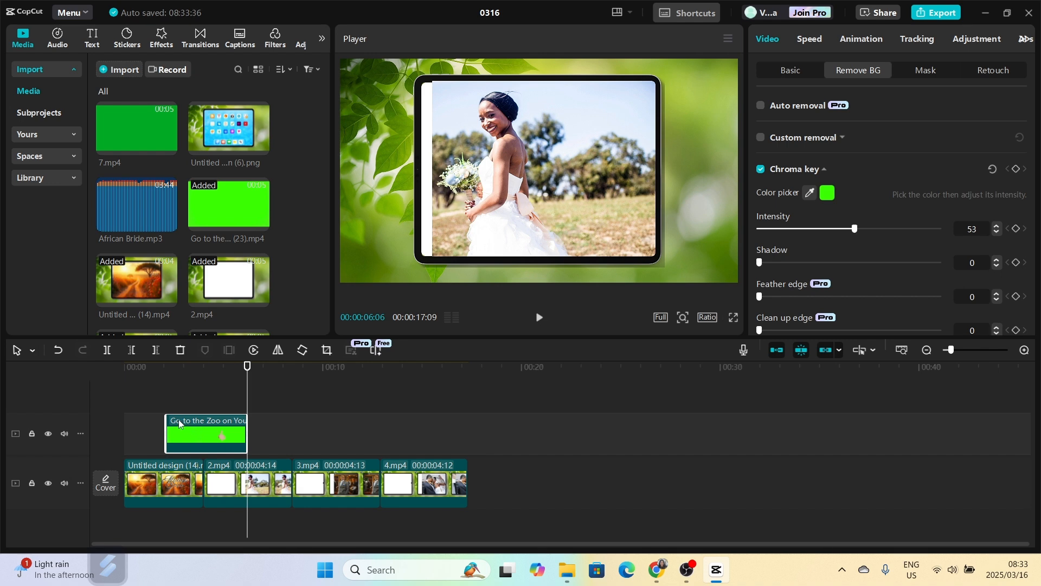
# Paste a copy of the keyed hand clip on the overlay track and shift it to start at about 7 seconds, matching the 3.mp4 transition.
pyautogui.moveTo(247, 366); pyautogui.dragTo(275, 389)
pyautogui.hotkey('ctrl', 'v')
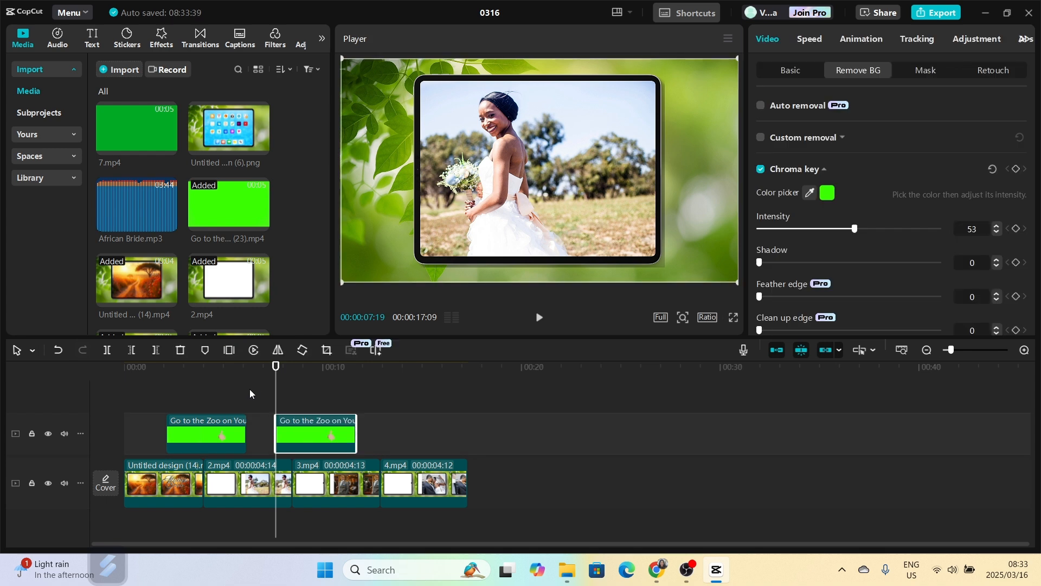
pyautogui.click(255, 395)
pyautogui.press('space')
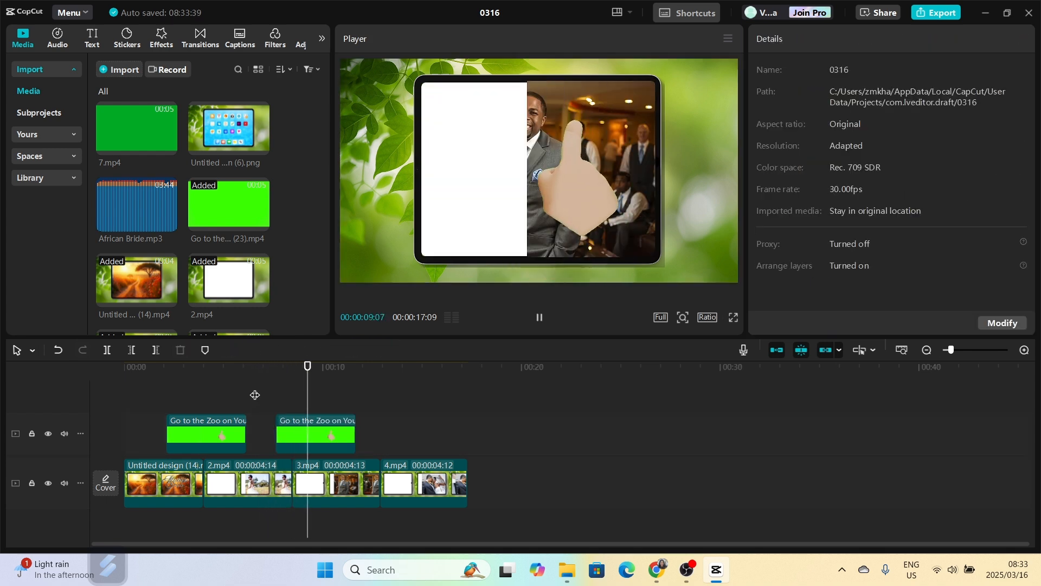
pyautogui.press('space')
pyautogui.click(258, 402)
pyautogui.press('space')
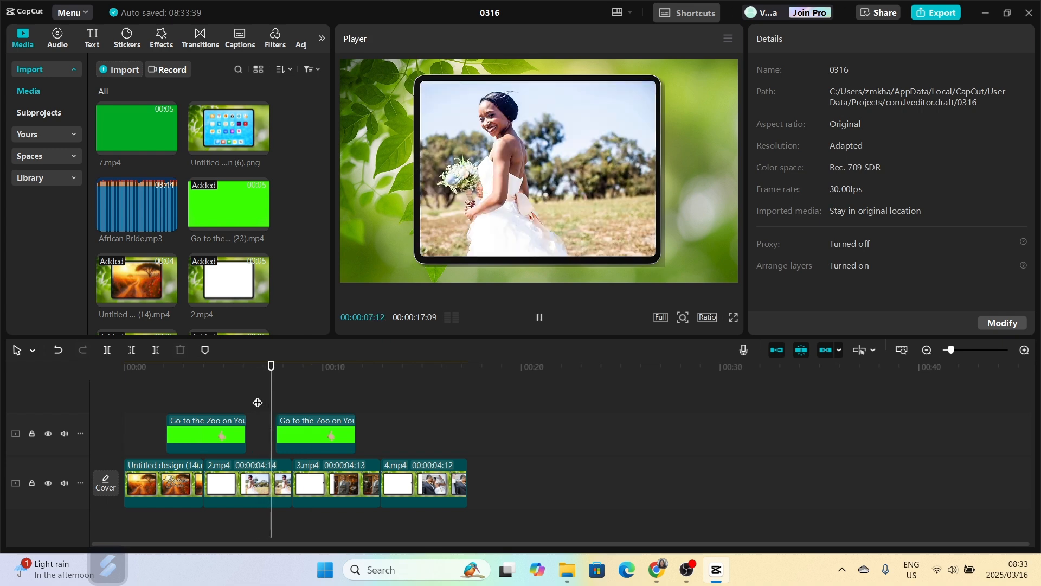
pyautogui.press('space')
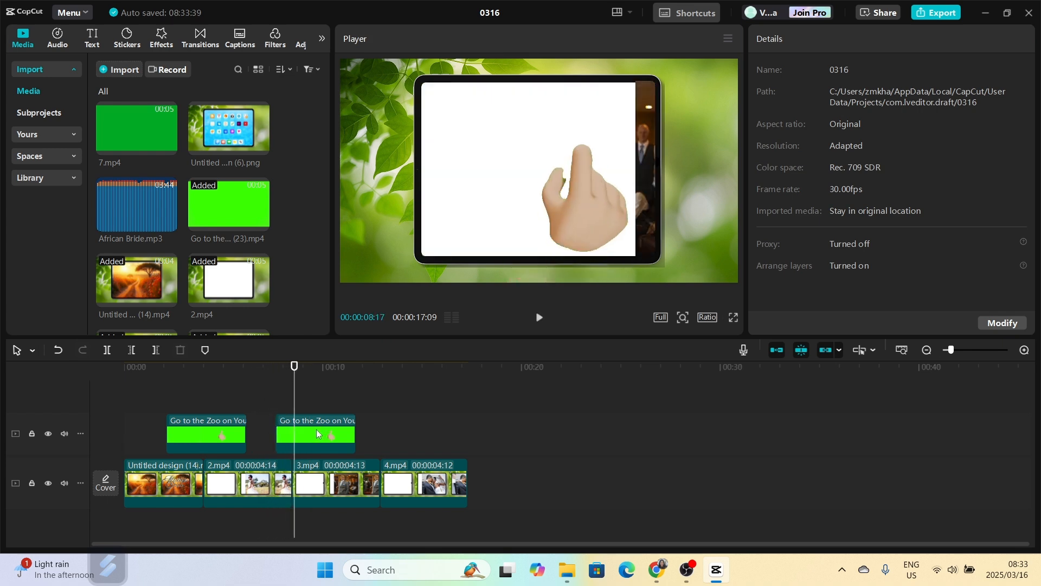
pyautogui.moveTo(318, 434); pyautogui.dragTo(304, 434)
pyautogui.click(229, 390)
pyautogui.press('space')
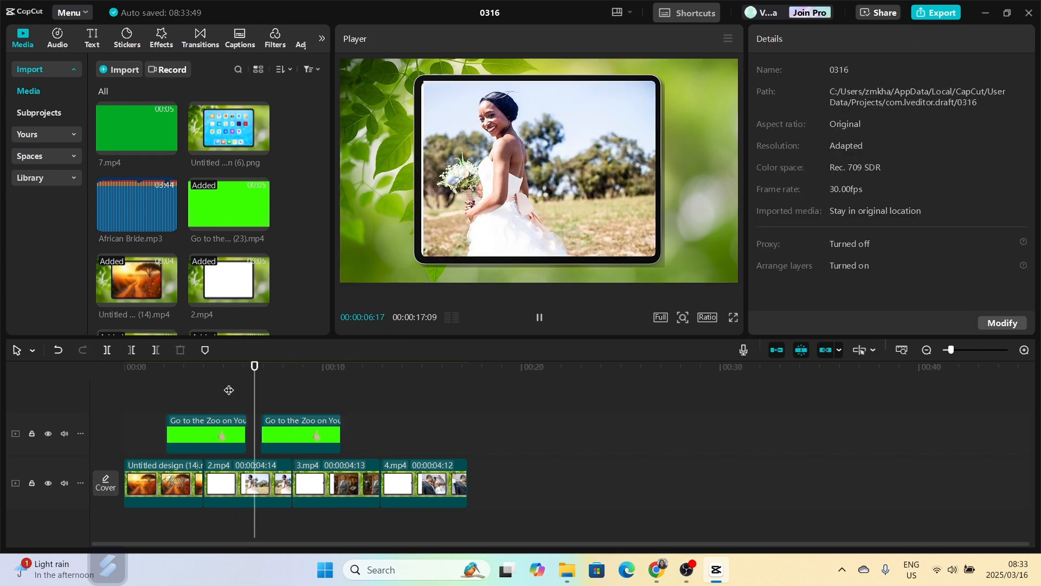
# Paste a third hand clip on the overlay track and align its start at about 11 seconds so it swipes in 4.mp4.
pyautogui.click(283, 435)
pyautogui.moveTo(332, 376); pyautogui.dragTo(351, 387)
pyautogui.hotkey('ctrl', 'v')
pyautogui.click(324, 392)
pyautogui.press('space')
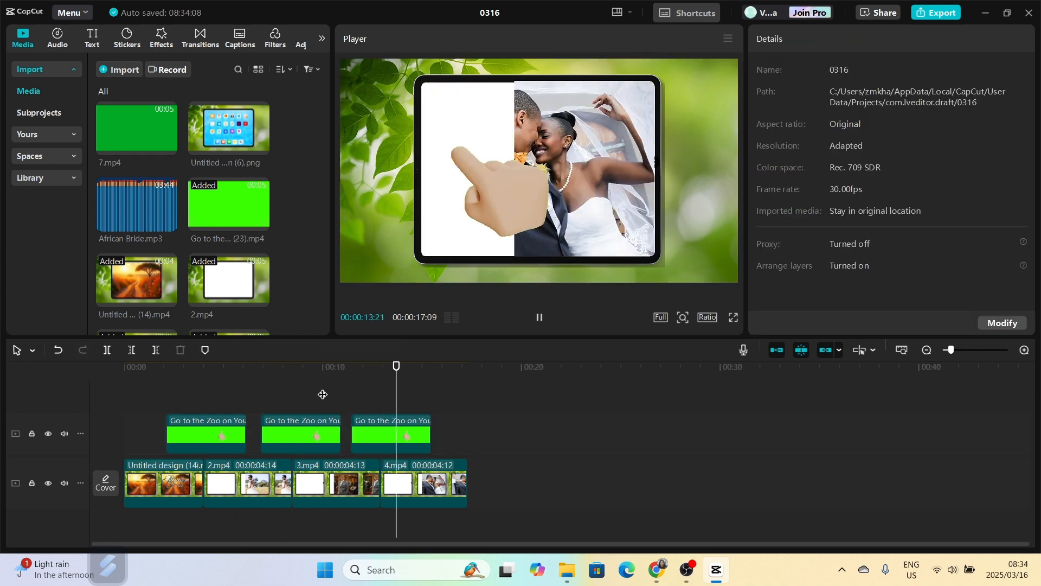
pyautogui.press('space')
pyautogui.moveTo(360, 440); pyautogui.dragTo(357, 440)
pyautogui.click(319, 395)
pyautogui.press('space')
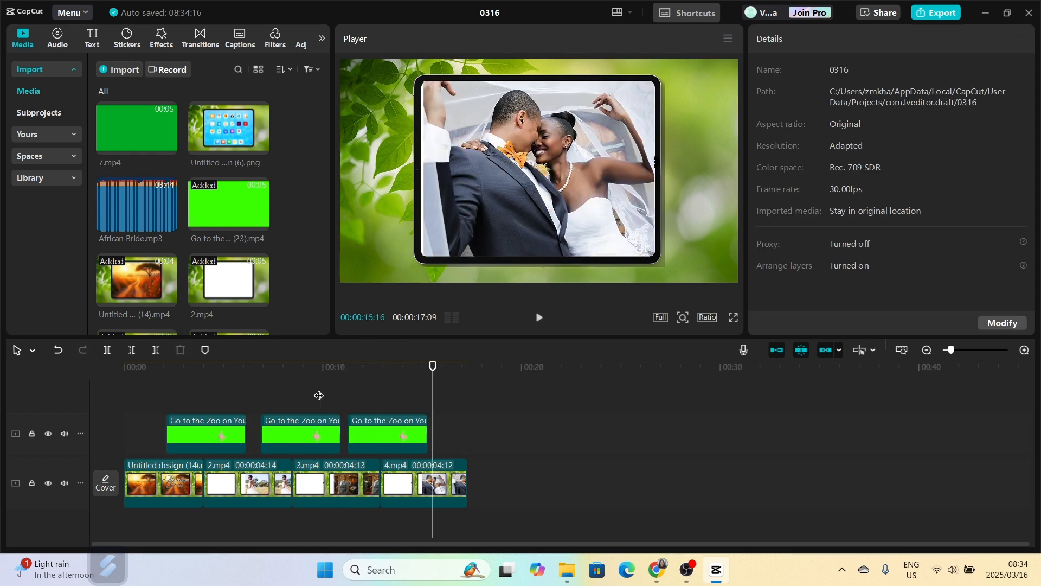
# Play the sequence from about 1 second to check the hand swipes against the photo transitions.
pyautogui.click(148, 396)
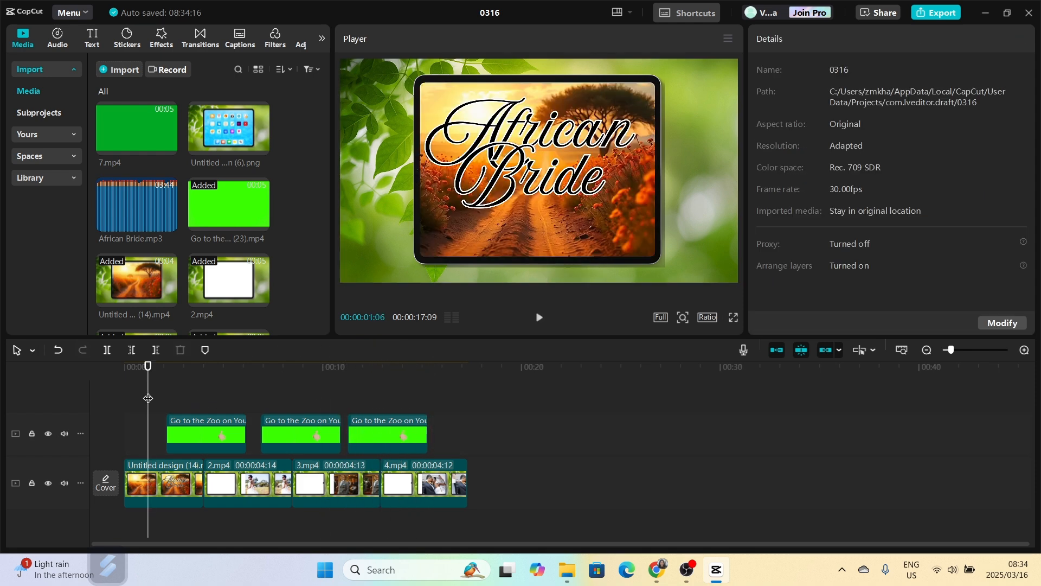
pyautogui.press('space')
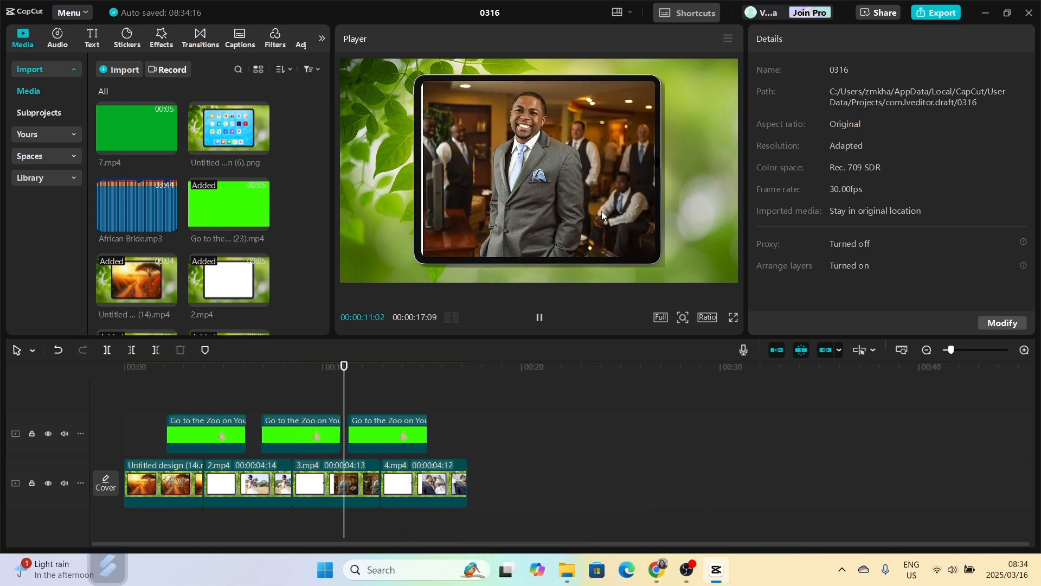
pyautogui.press('space')
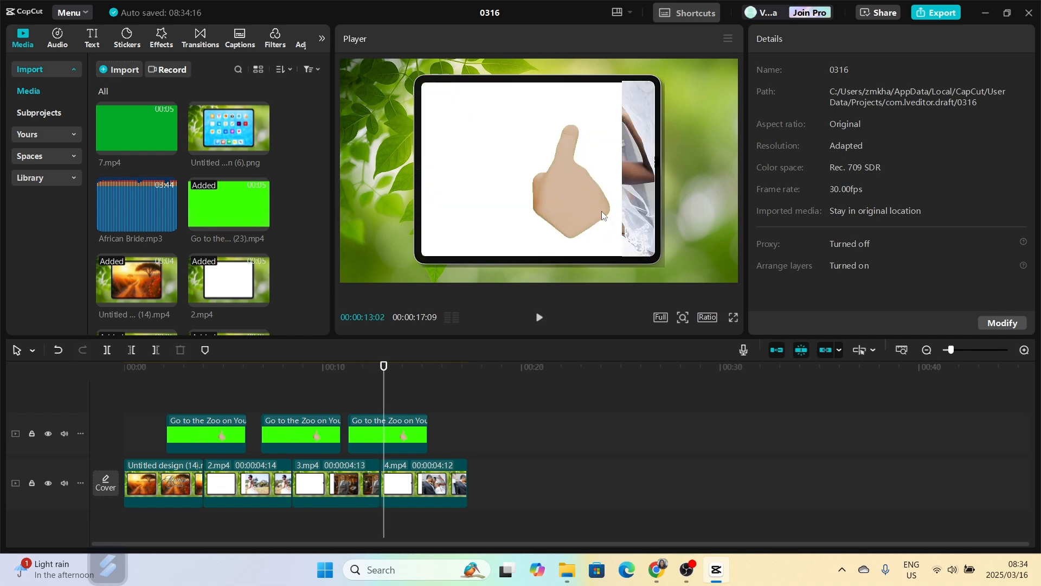
pyautogui.press('space')
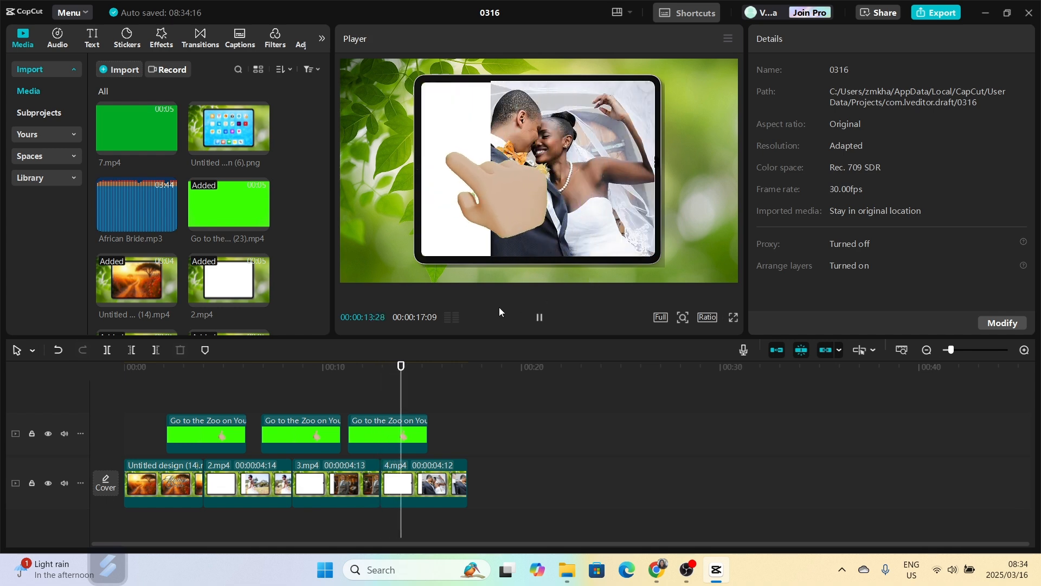
pyautogui.press('space')
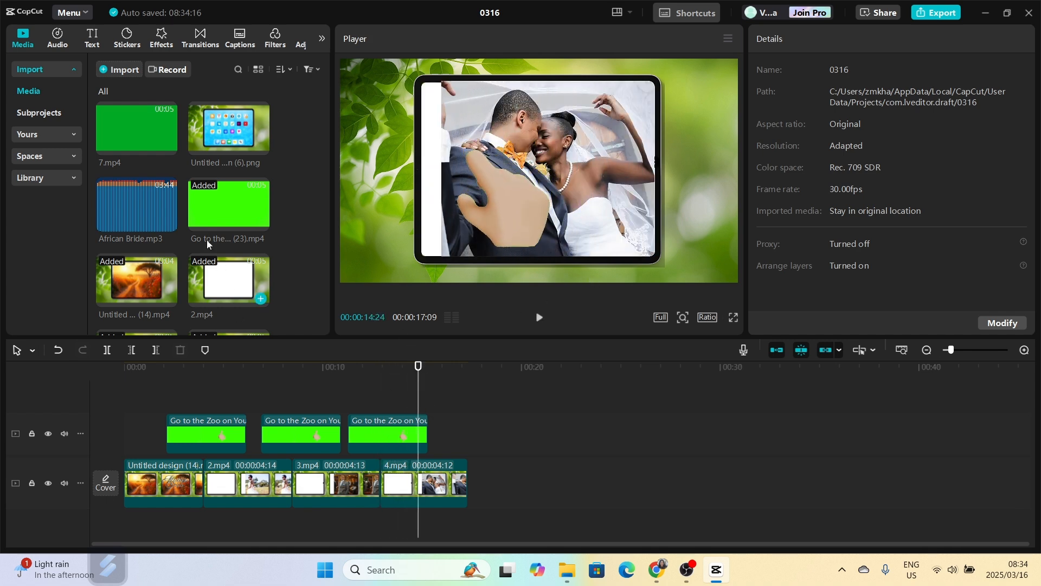
# Add African Bride.mp3 to an audio track beneath the video clips.
pyautogui.scroll(-2, 131, 219)
pyautogui.moveTo(128, 167); pyautogui.dragTo(136, 527)
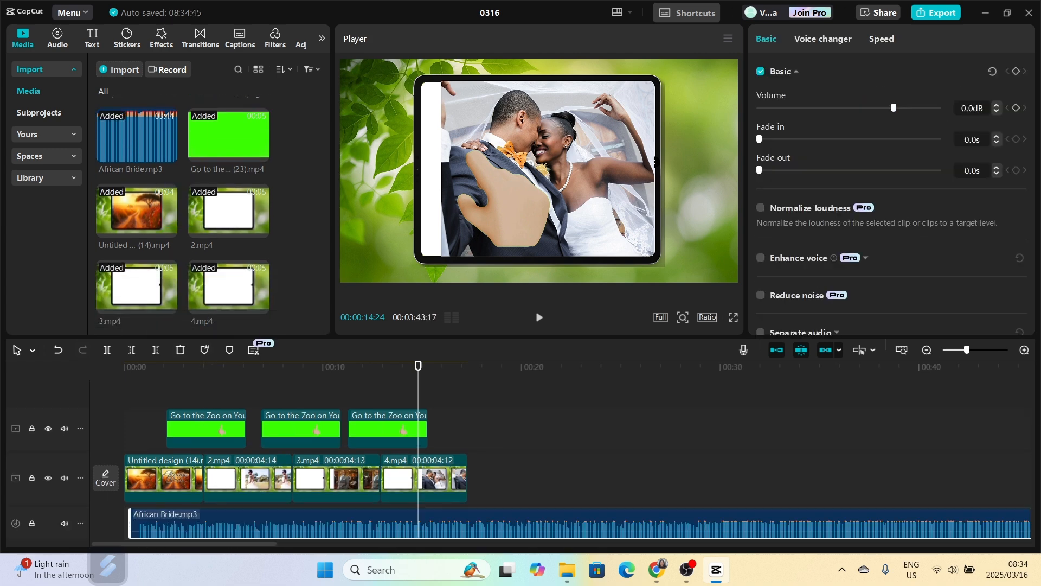
pyautogui.moveTo(968, 351); pyautogui.dragTo(970, 352)
pyautogui.hscroll(-2, 209, 531)
pyautogui.hscroll(-3, 208, 531)
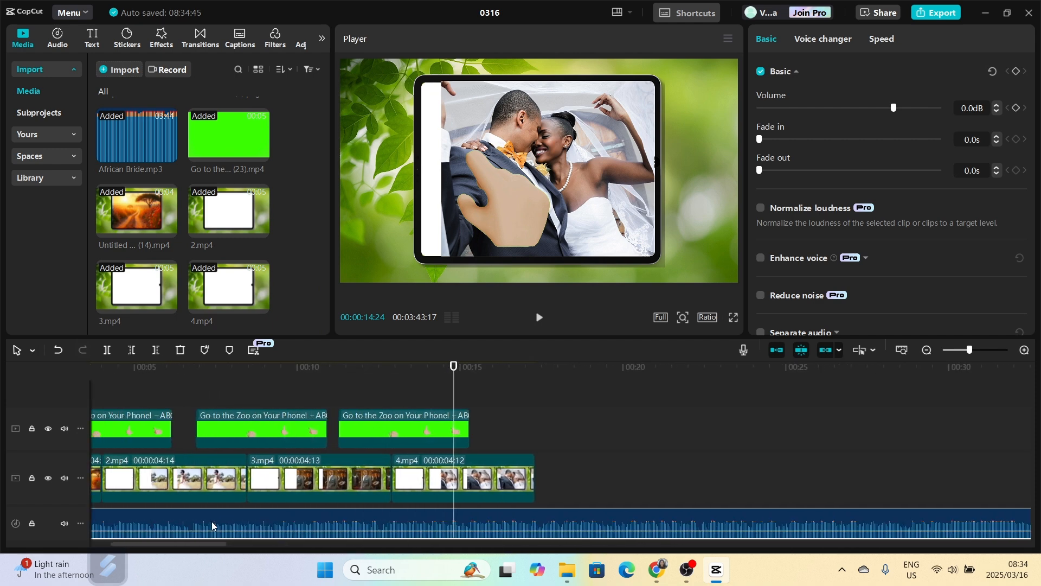
pyautogui.hscroll(-3, 118, 523)
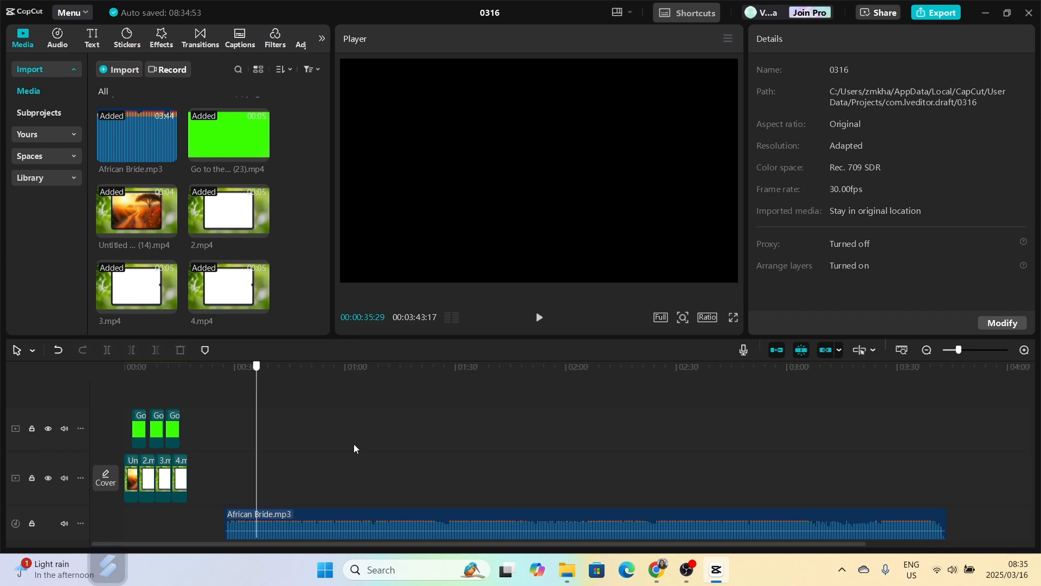
# Trim the start of African Bride.mp3 to the playhead at 00:02:20:25, move the remaining audio to the timeline start, and play it.
pyautogui.moveTo(355, 448); pyautogui.dragTo(542, 446)
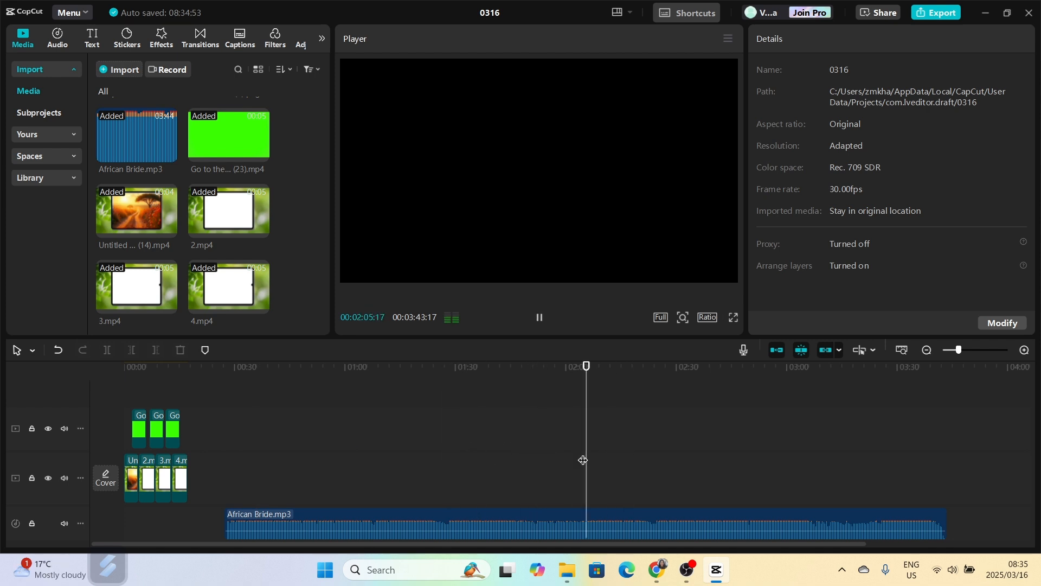
pyautogui.press('space')
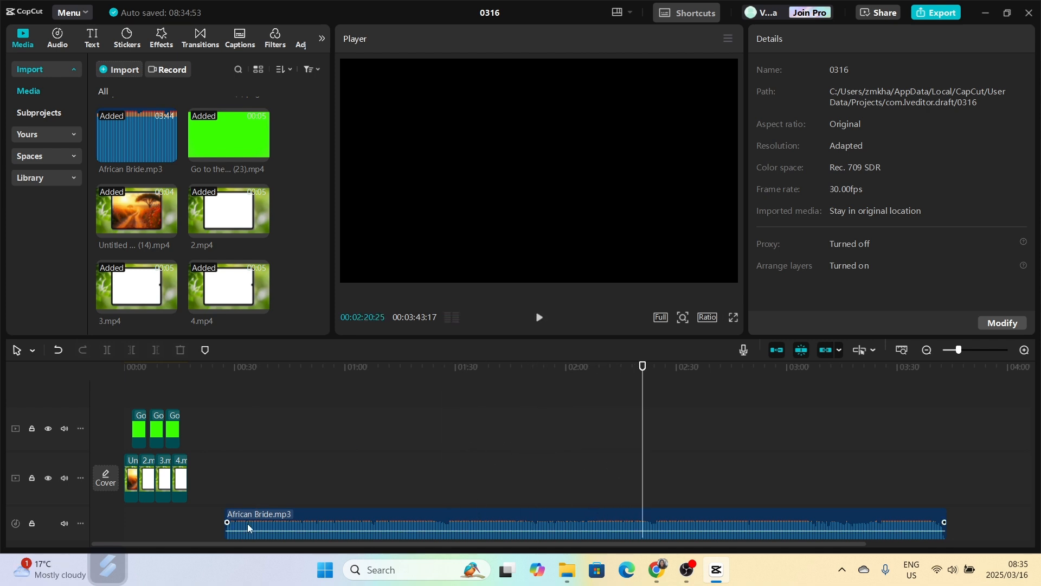
pyautogui.moveTo(226, 526); pyautogui.dragTo(641, 526)
pyautogui.moveTo(685, 526); pyautogui.dragTo(168, 481)
pyautogui.click(122, 390)
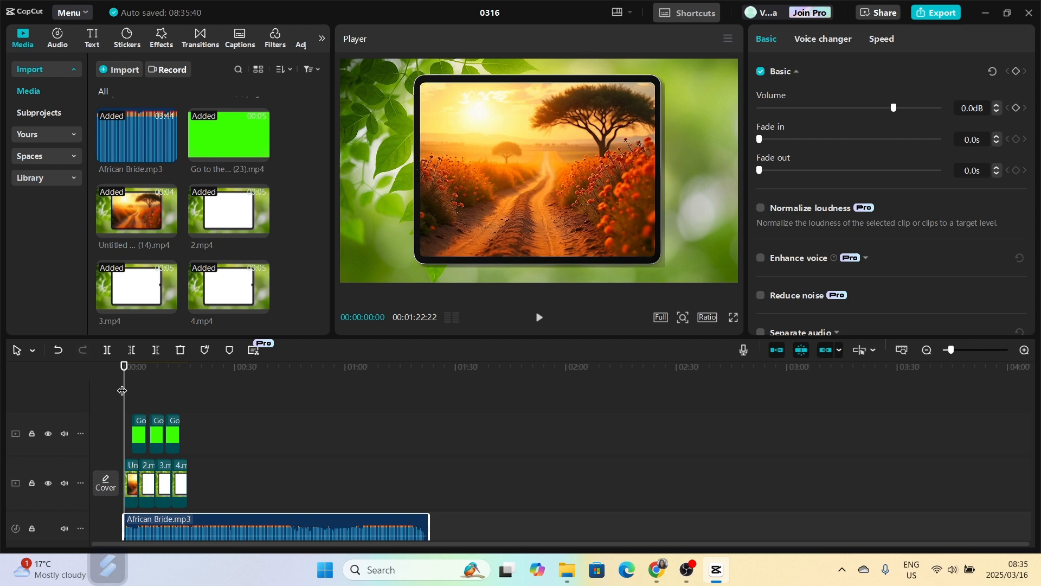
pyautogui.press('space')
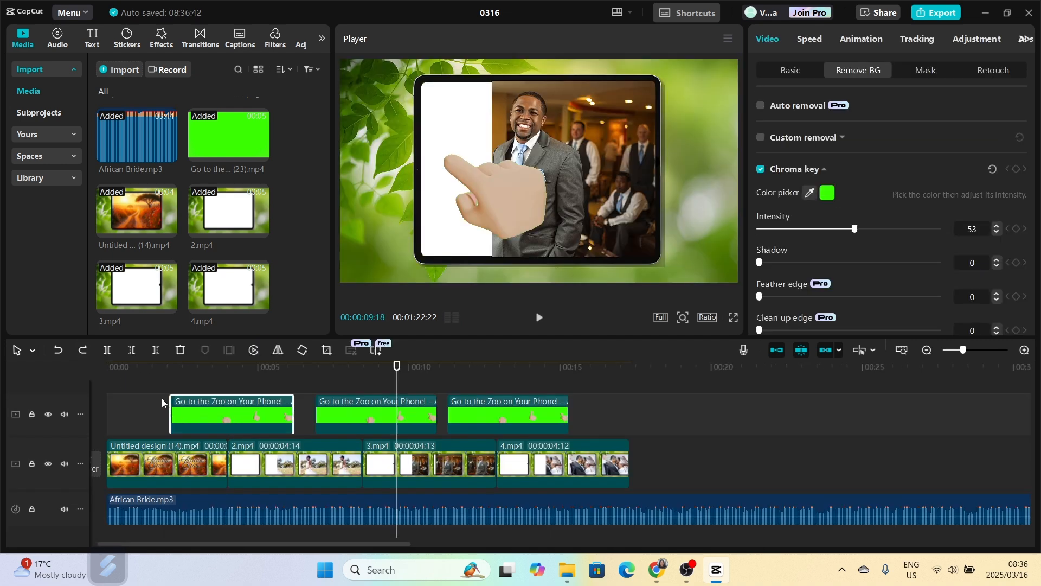
# Play the second hand swipe between 2.mp4 and 3.mp4 and set that hand clip's speed to 1.36x.
pyautogui.click(161, 405)
pyautogui.press('space')
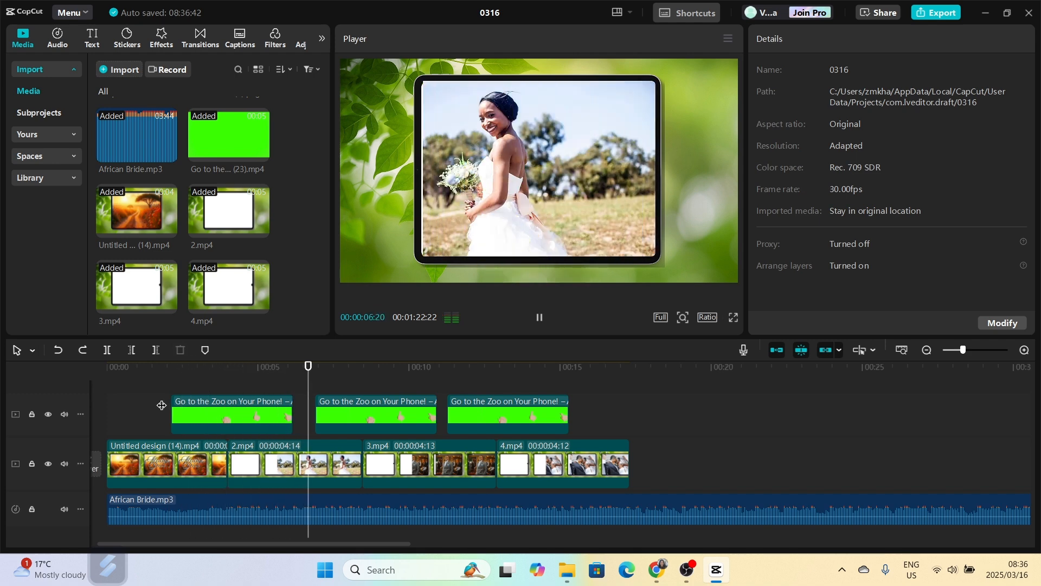
pyautogui.press('space')
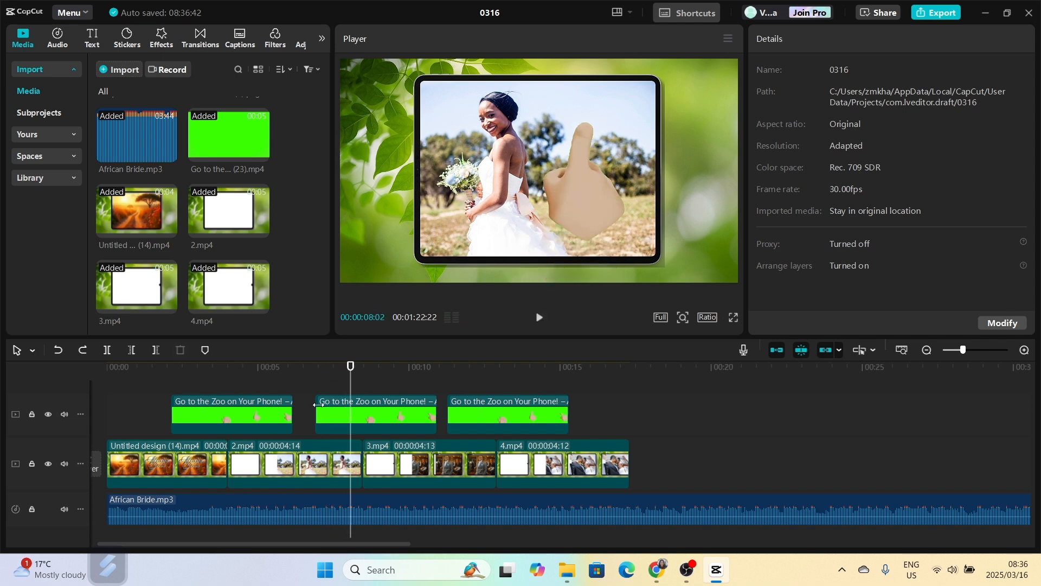
pyautogui.click(360, 410)
pyautogui.click(807, 42)
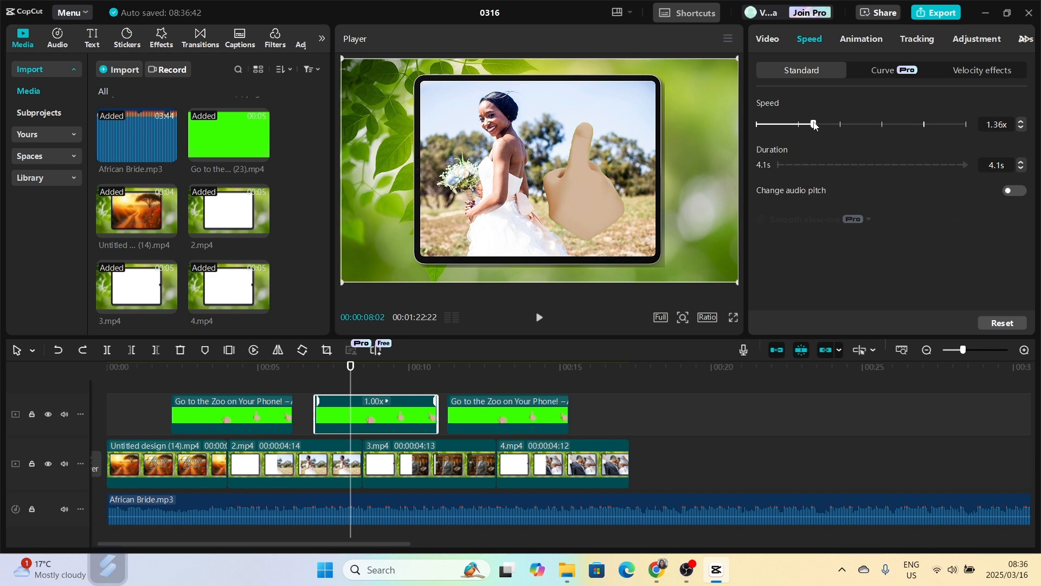
pyautogui.moveTo(814, 126); pyautogui.dragTo(813, 125)
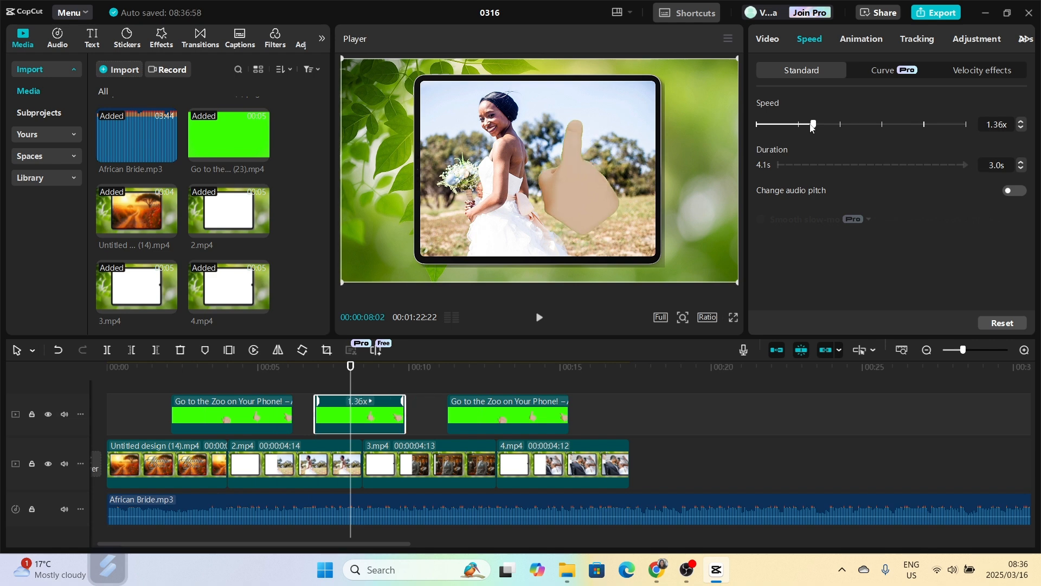
# Replay the swipe into 3.mp4 and raise the second hand clip's speed to about 1.6x.
pyautogui.click(302, 416)
pyautogui.press('space')
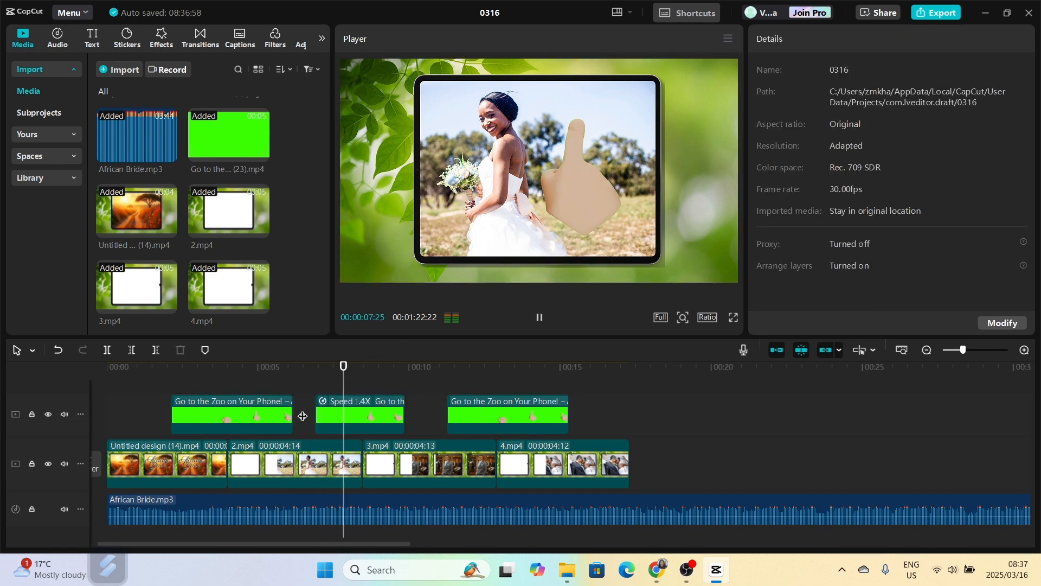
pyautogui.press('space')
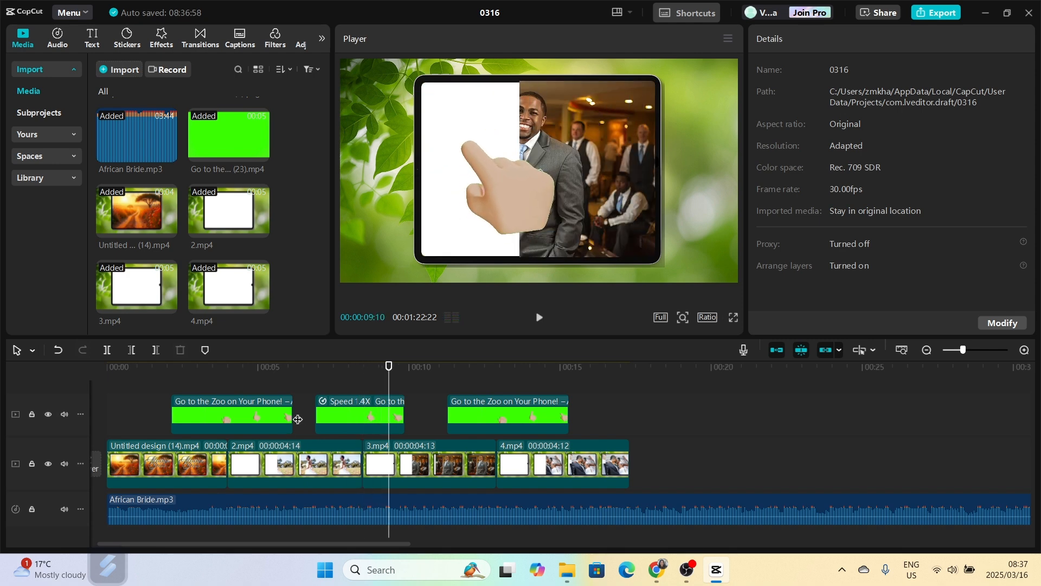
pyautogui.click(298, 419)
pyautogui.press('space')
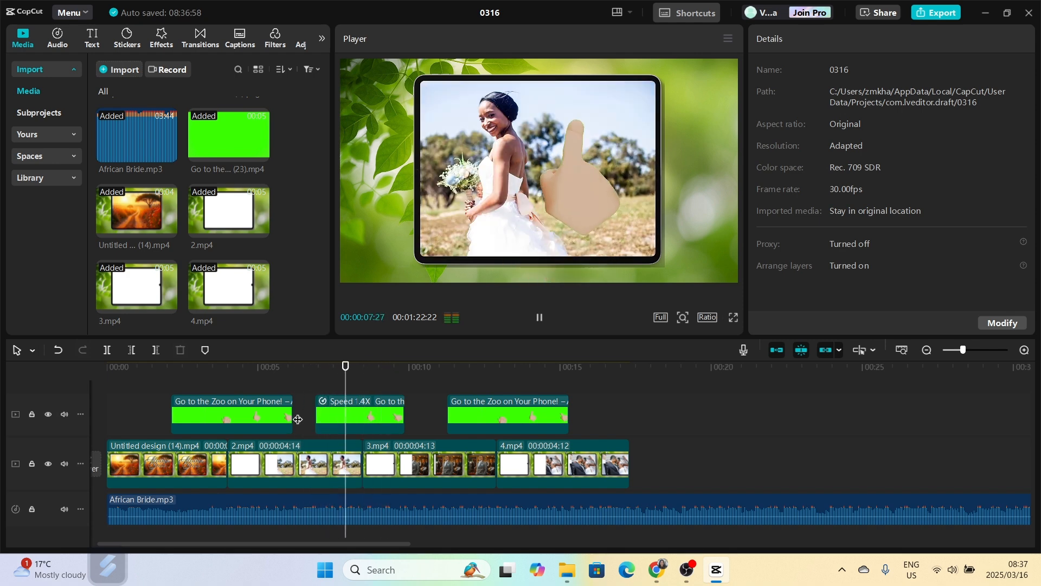
pyautogui.press('space')
pyautogui.click(342, 418)
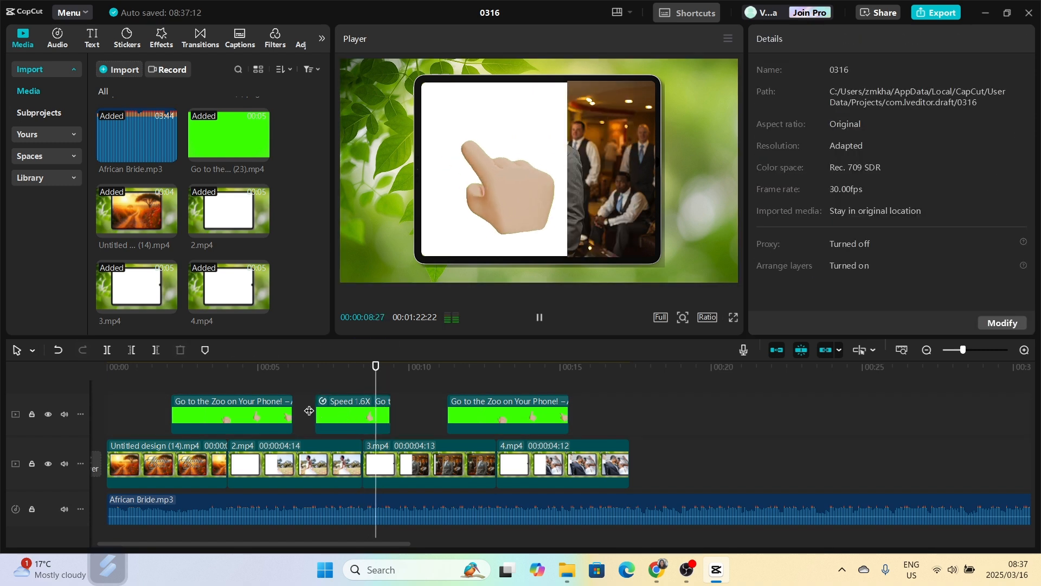
pyautogui.press('space')
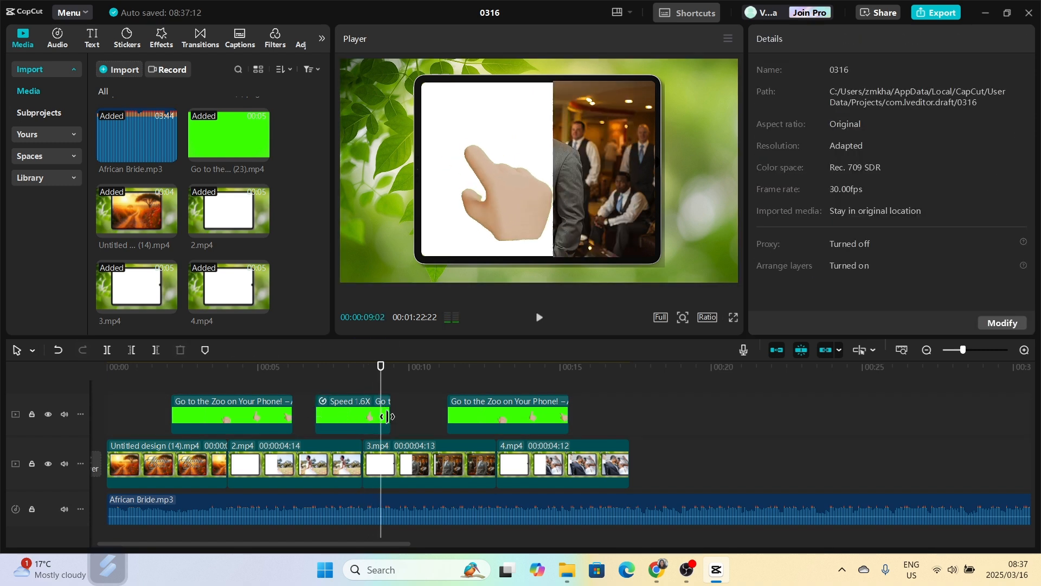
# Set the third hand clip's speed to 1.77x and play its swipe into 4.mp4.
pyautogui.click(423, 409)
pyautogui.click(470, 410)
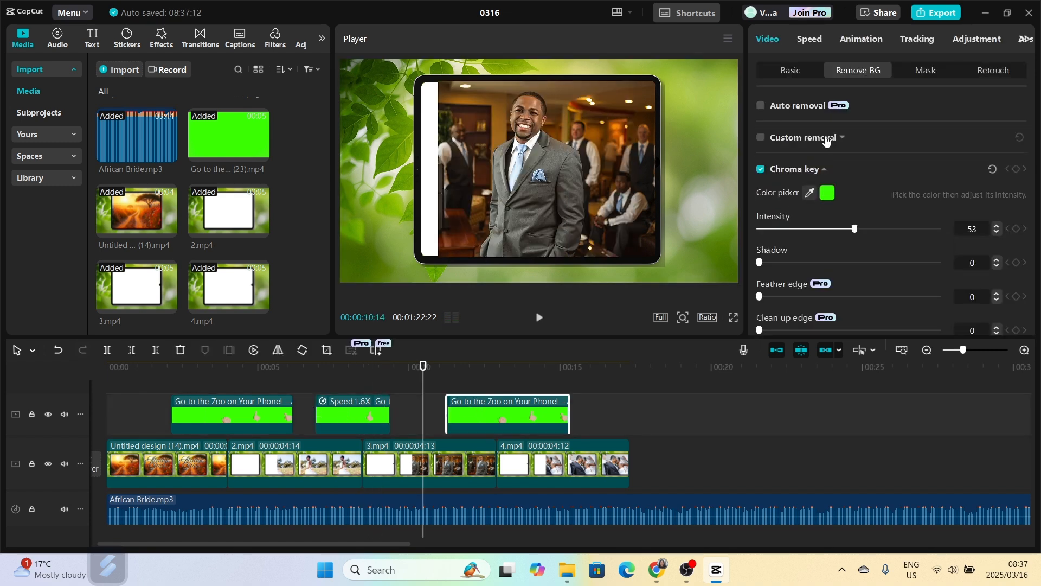
pyautogui.click(809, 40)
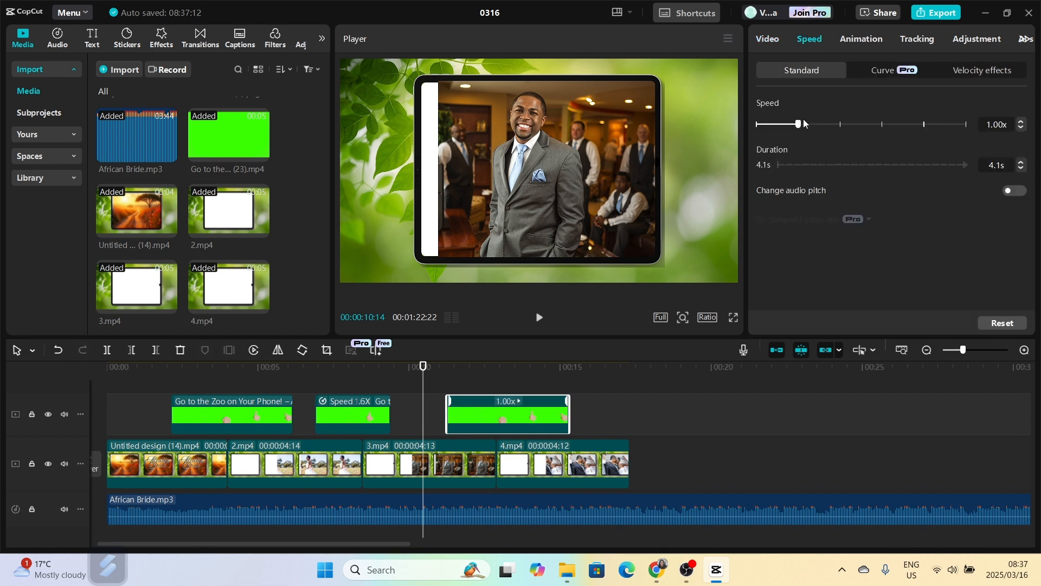
pyautogui.moveTo(799, 124); pyautogui.dragTo(831, 125)
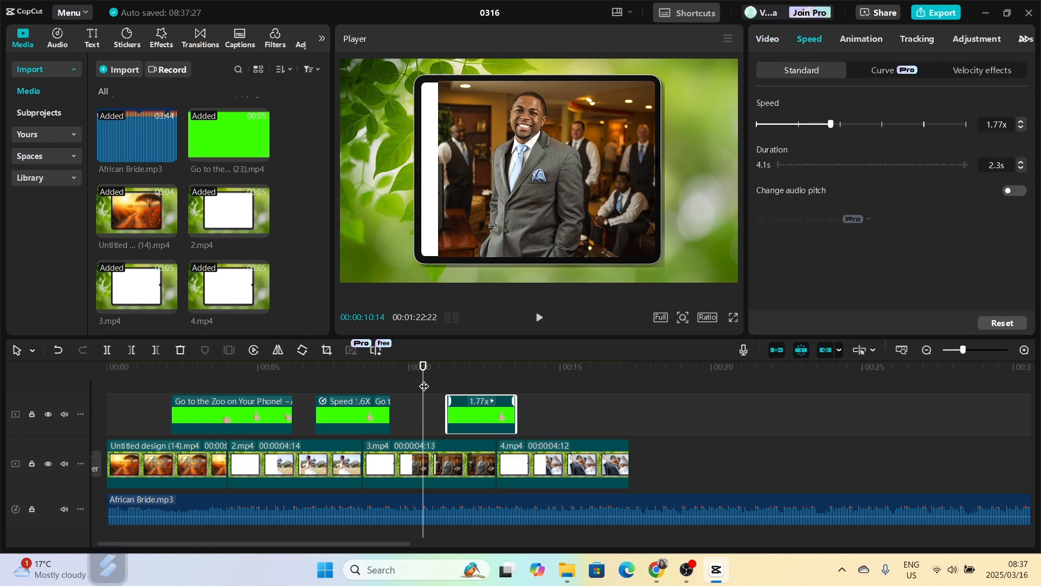
pyautogui.press('space')
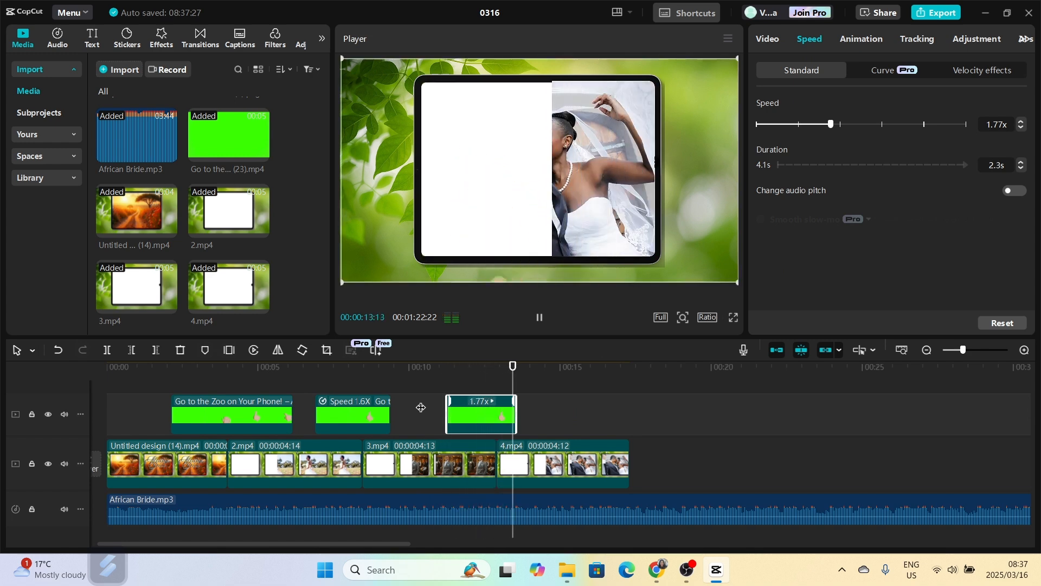
pyautogui.press('space')
pyautogui.click(574, 445)
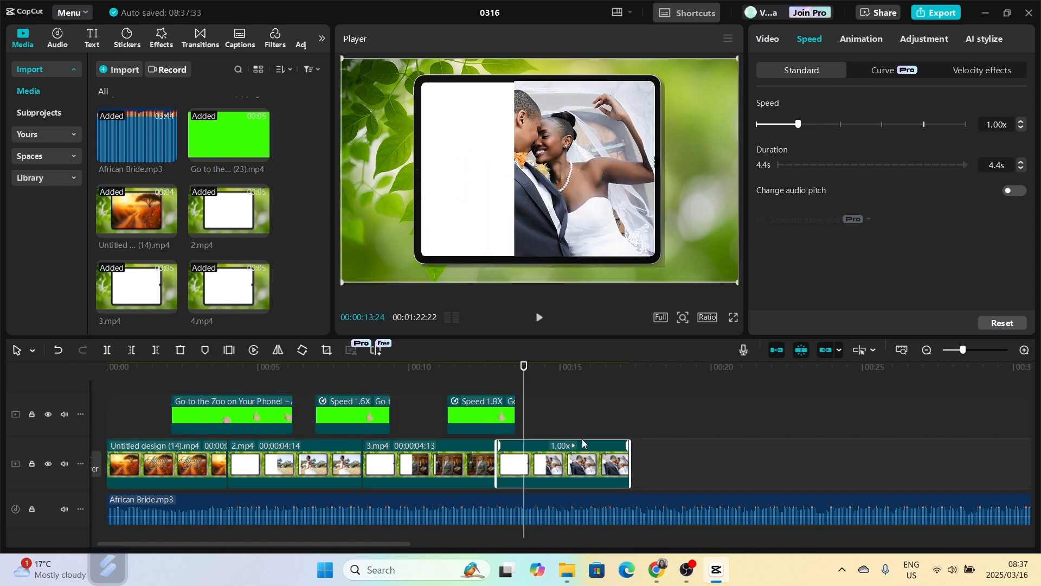
pyautogui.hotkey('ctrl', 'z')
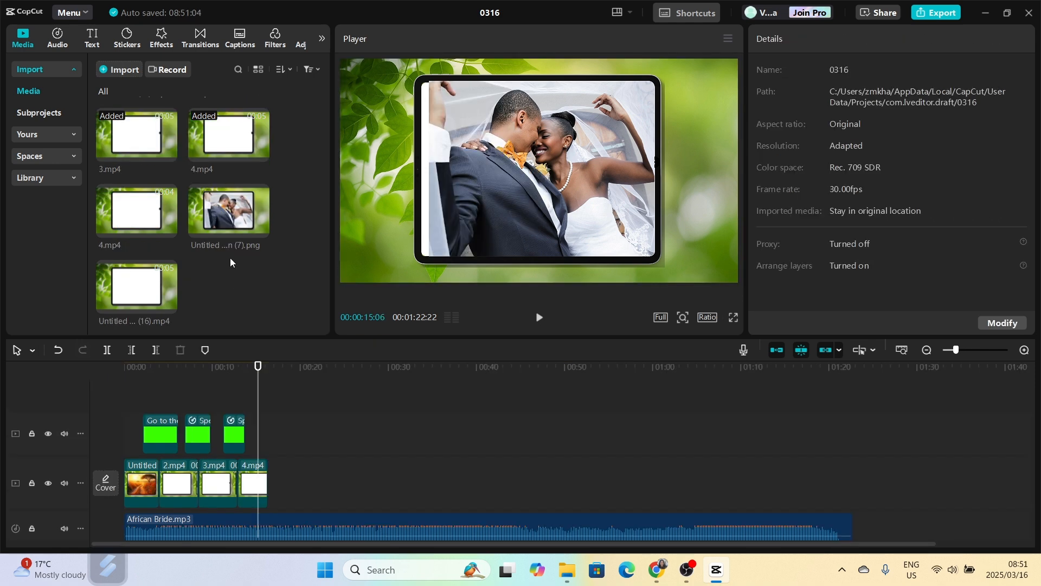
# Add Untitled design (16).mp4 from the media library to the main track directly after 4.mp4.
pyautogui.moveTo(235, 209)
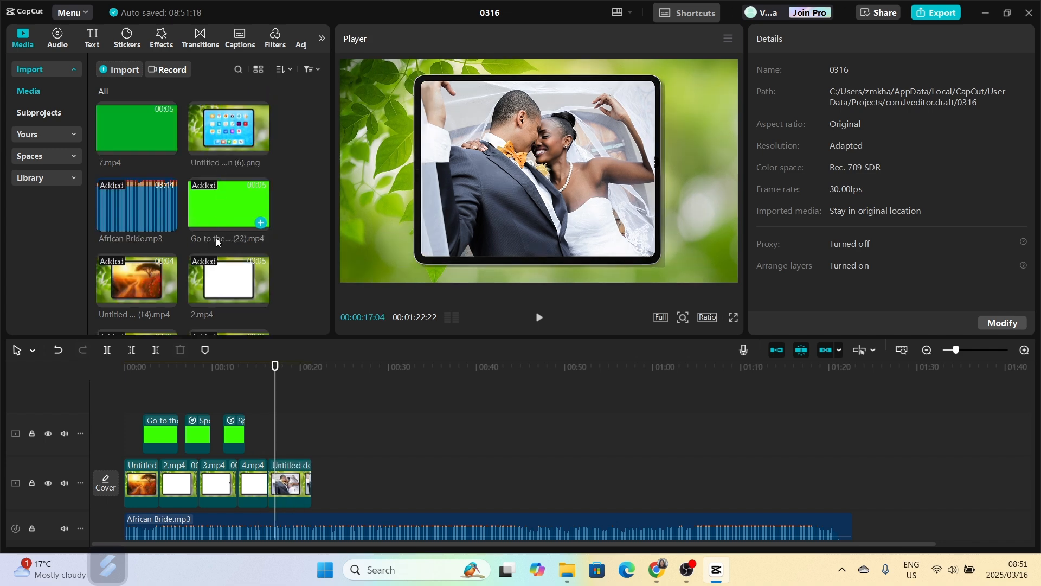
pyautogui.scroll(-5, 215, 239)
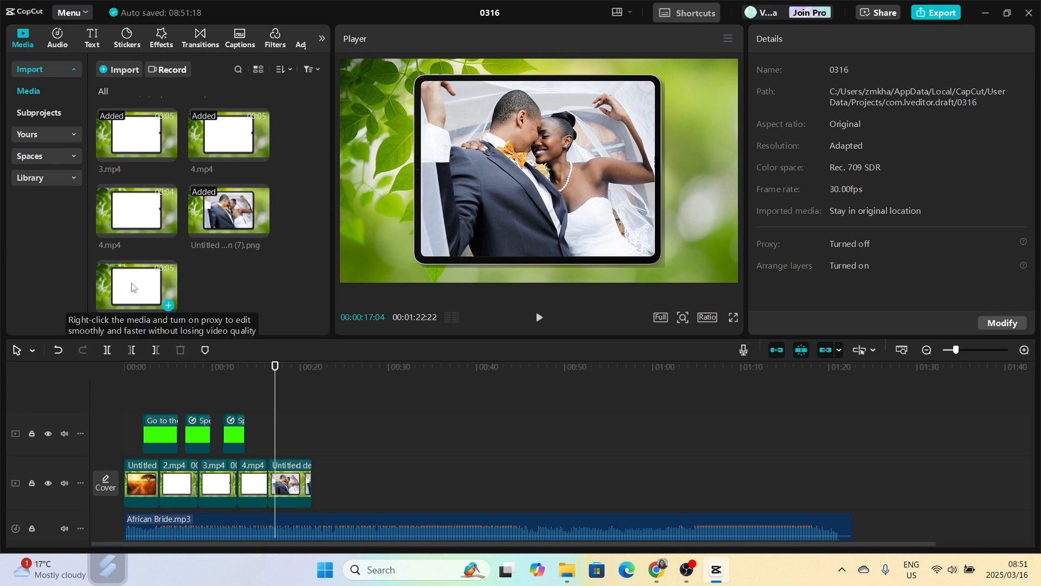
pyautogui.moveTo(132, 288); pyautogui.dragTo(300, 437)
pyautogui.click(322, 434)
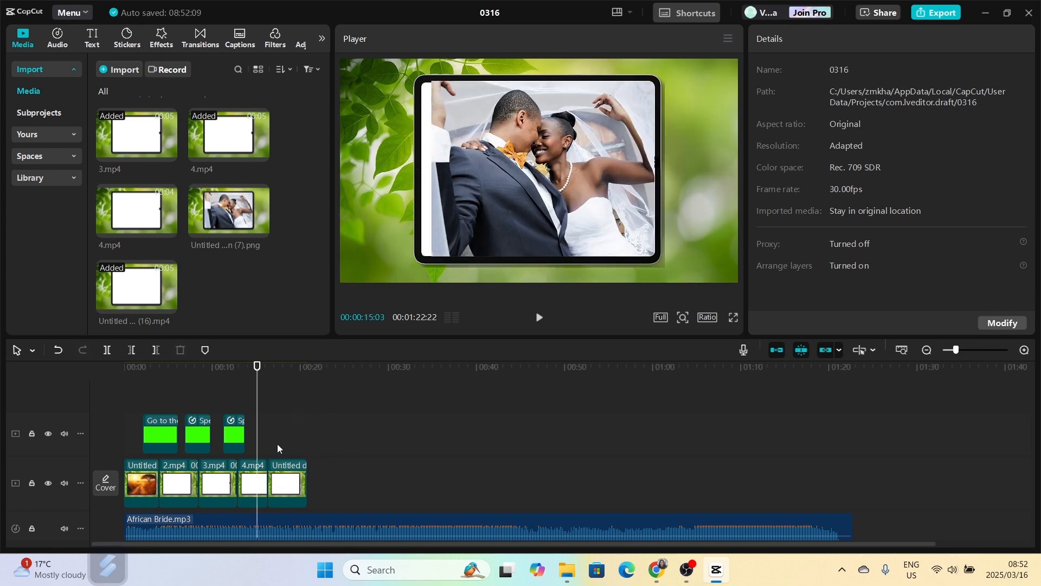
# Place the green-screen hand clip 7.mp4 on the overlay track, starting at about 15 seconds near the end of 4.mp4.
pyautogui.click(258, 398)
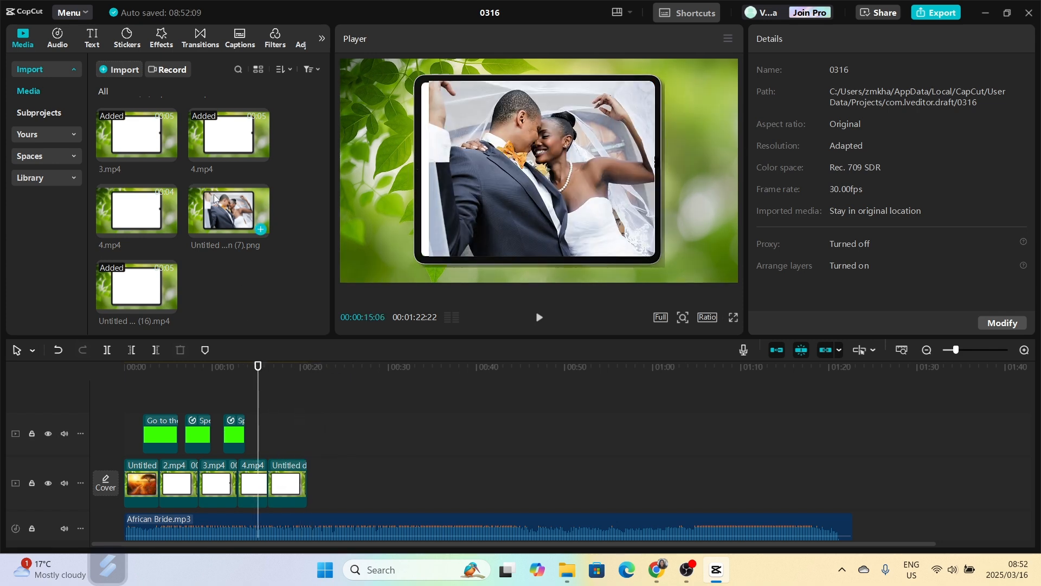
pyautogui.scroll(5, 214, 198)
pyautogui.moveTo(145, 129); pyautogui.dragTo(260, 432)
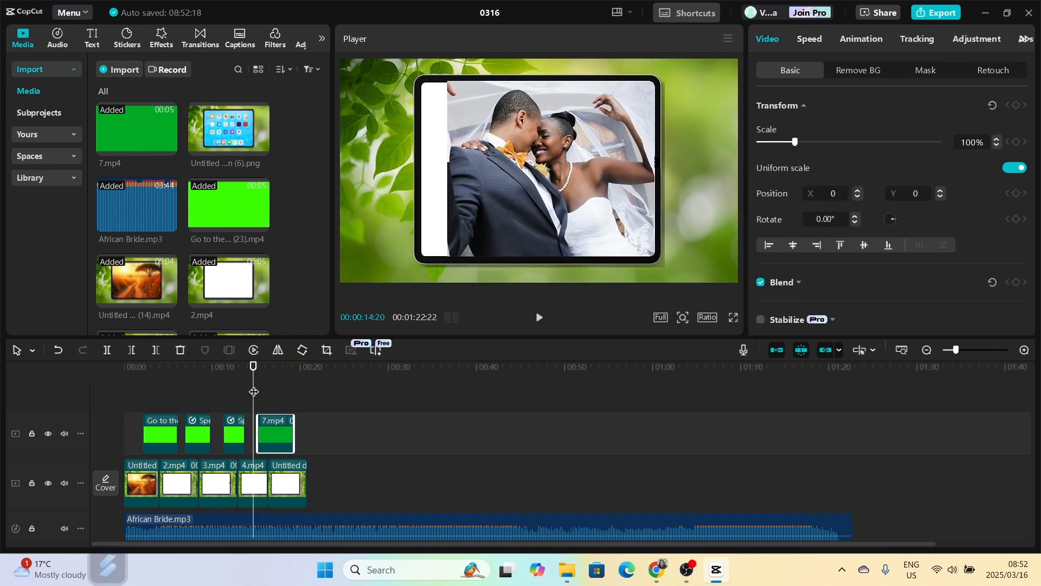
# Enable Chroma key on 7.mp4 and sample its green background while the hand is visible.
pyautogui.moveTo(251, 388); pyautogui.dragTo(270, 395)
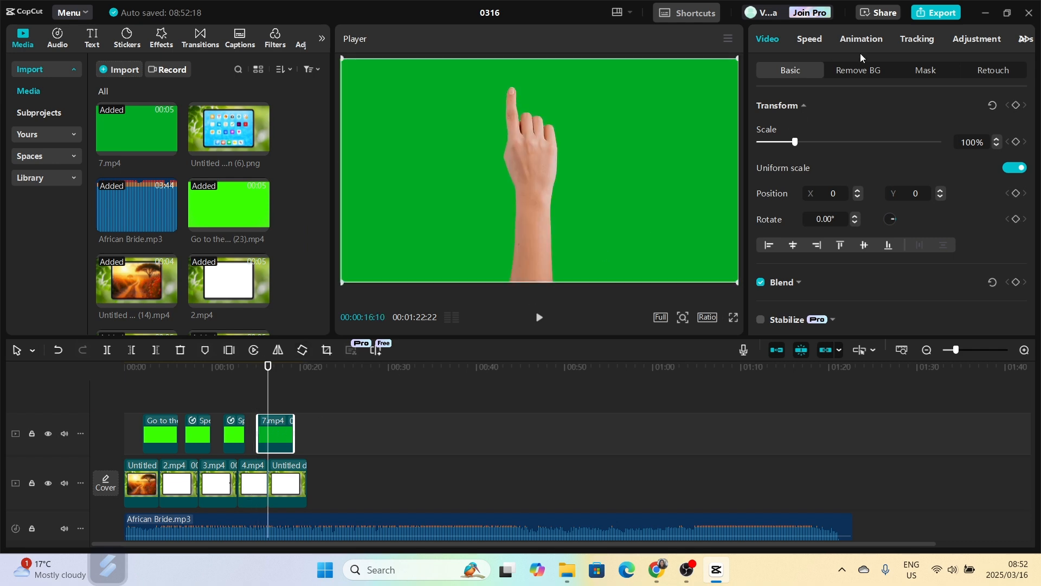
pyautogui.click(854, 74)
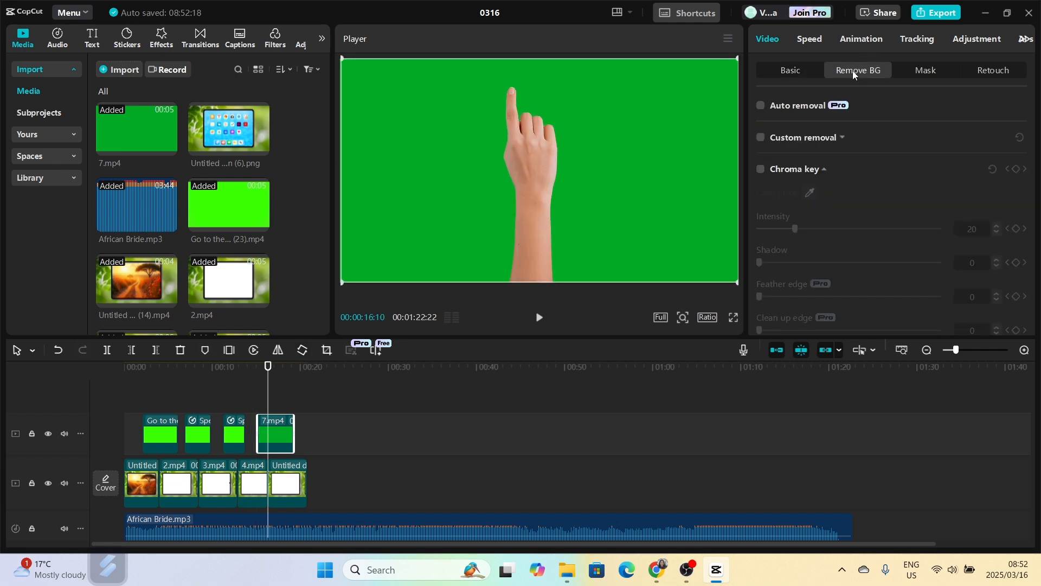
pyautogui.click(762, 170)
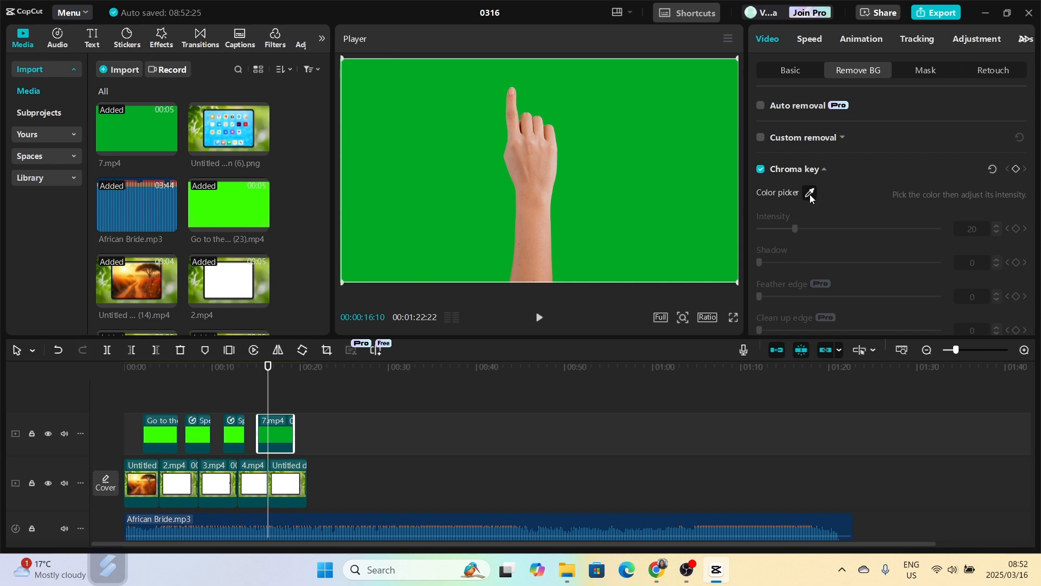
pyautogui.click(809, 194)
pyautogui.click(695, 188)
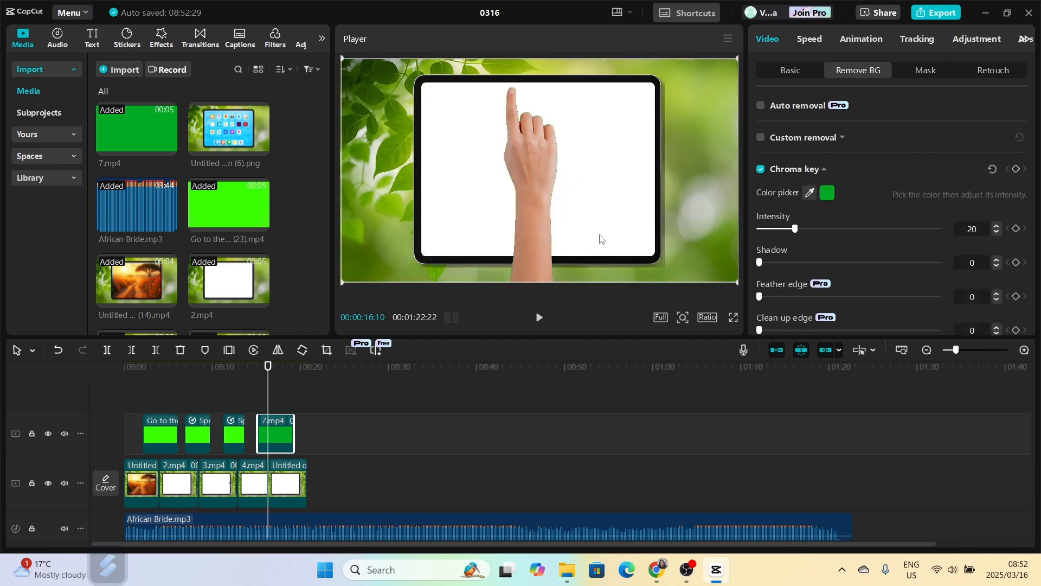
# Play from about 14 seconds to check the 7.mp4 hand movement against the change to the tablet home screen.
pyautogui.click(251, 395)
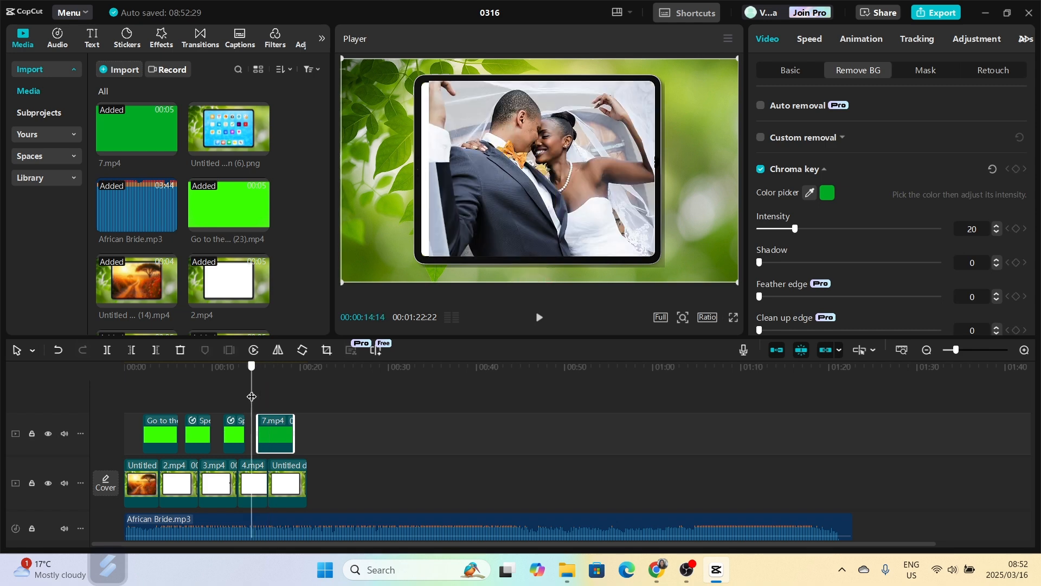
pyautogui.press('space')
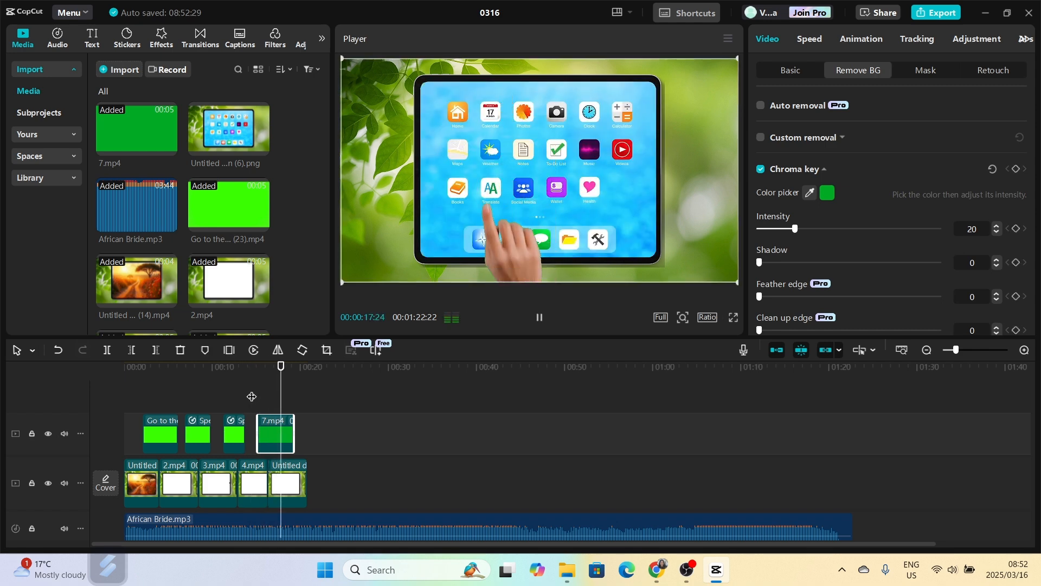
pyautogui.press('space')
pyautogui.click(250, 395)
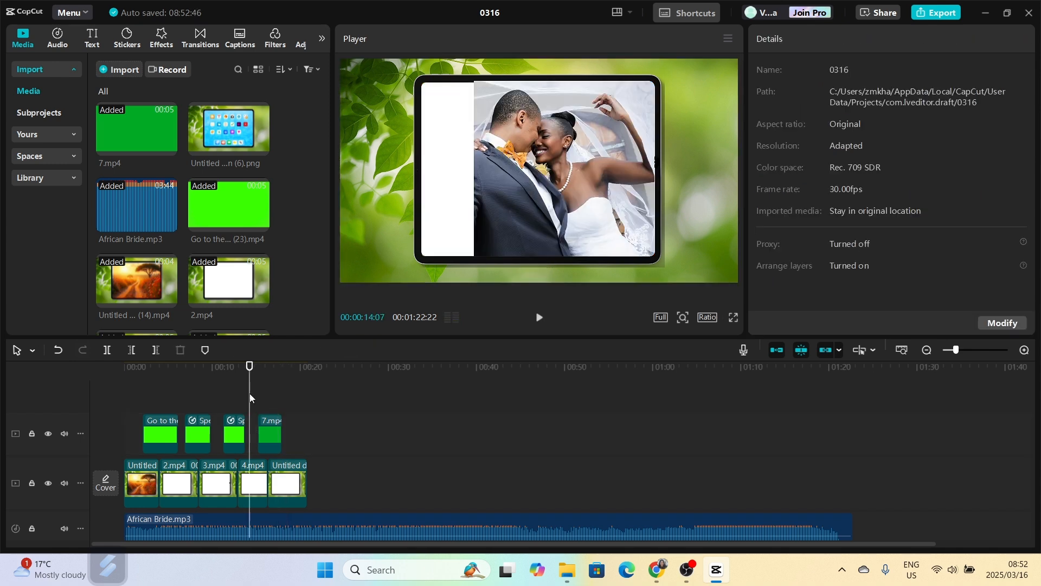
pyautogui.press('space')
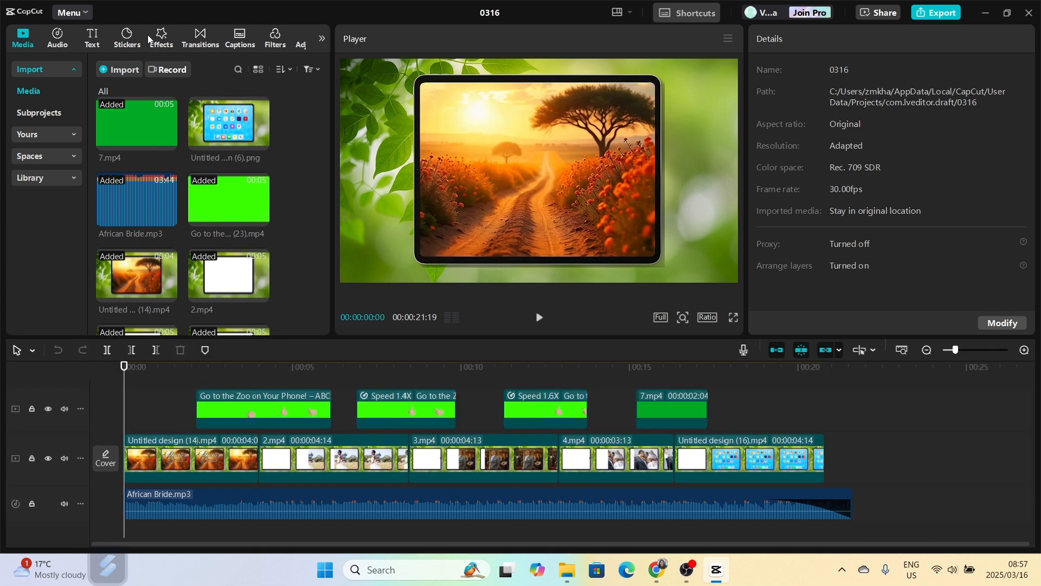
# Search the audio library for swipe and preview Epic swipe sounds, Swipe / Close Menu / Shun_1 and the book-flipping swipe sound.
pyautogui.click(59, 38)
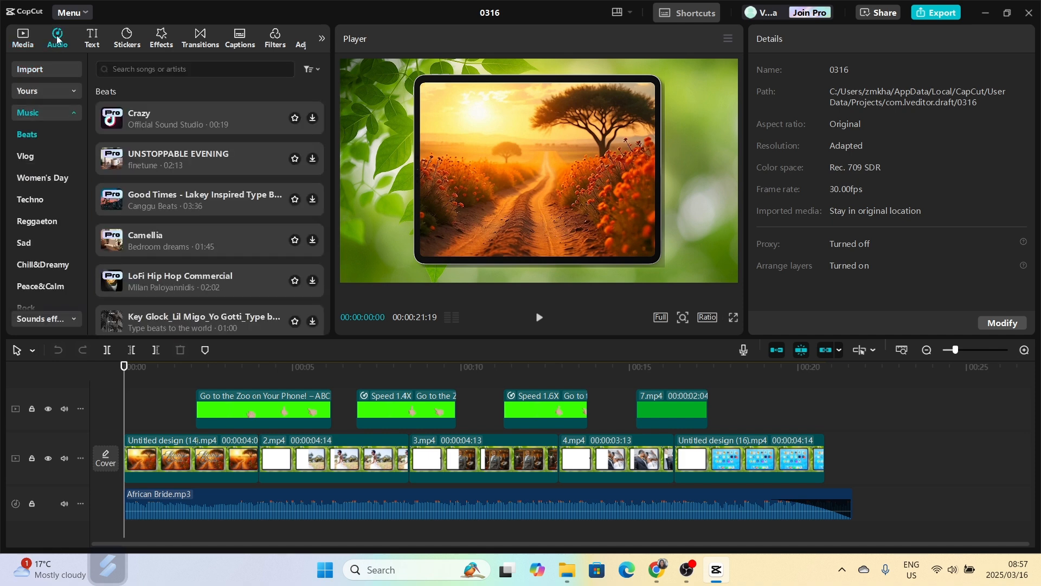
pyautogui.click(145, 65)
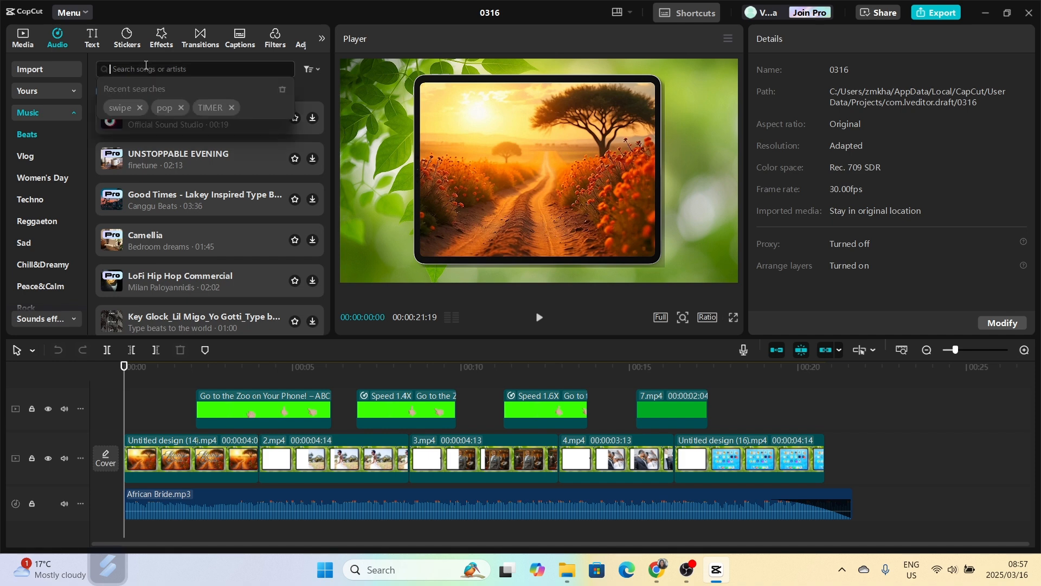
pyautogui.click(116, 107)
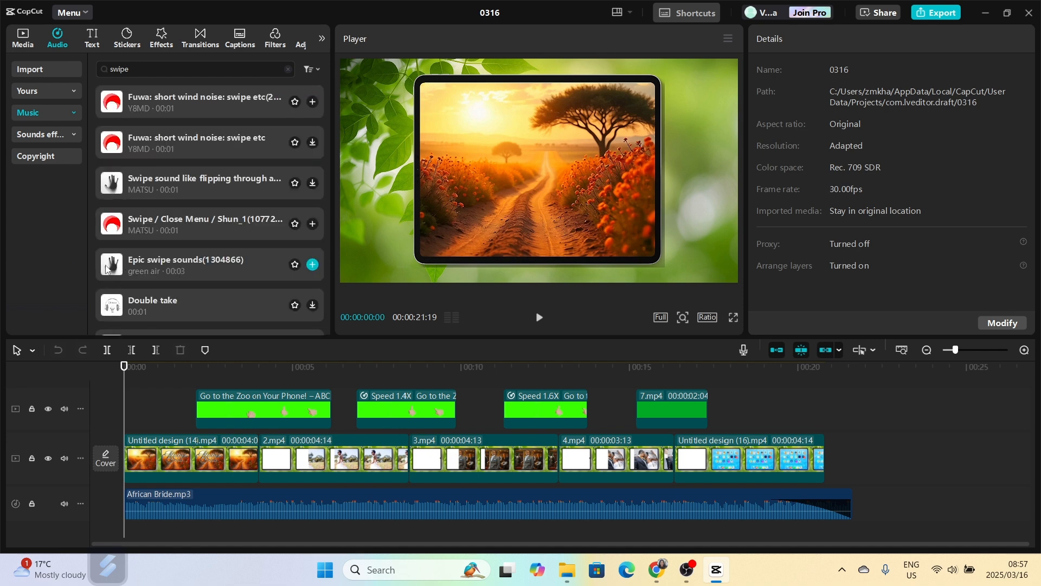
pyautogui.click(113, 266)
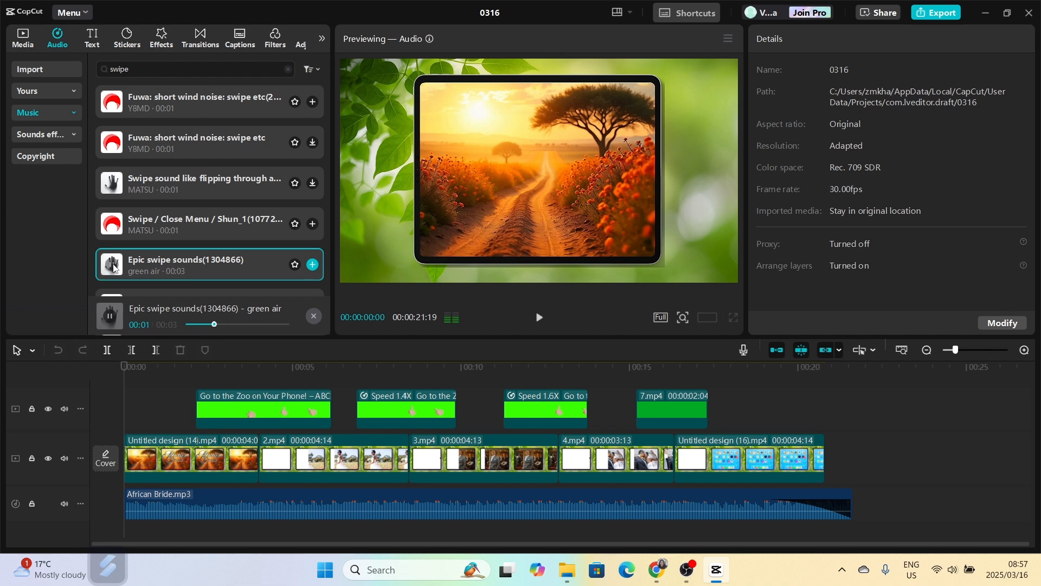
pyautogui.click(115, 227)
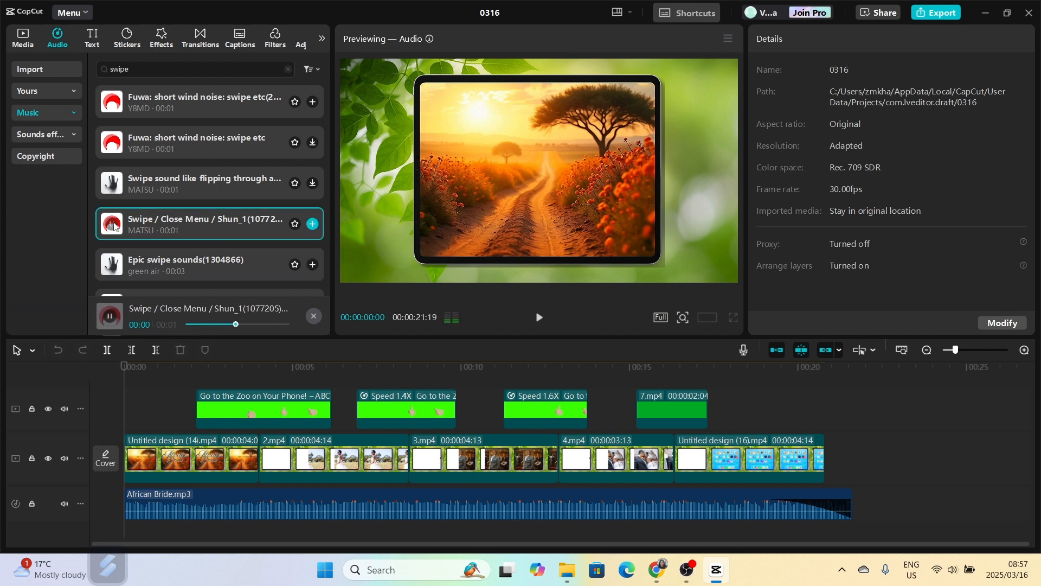
pyautogui.click(112, 264)
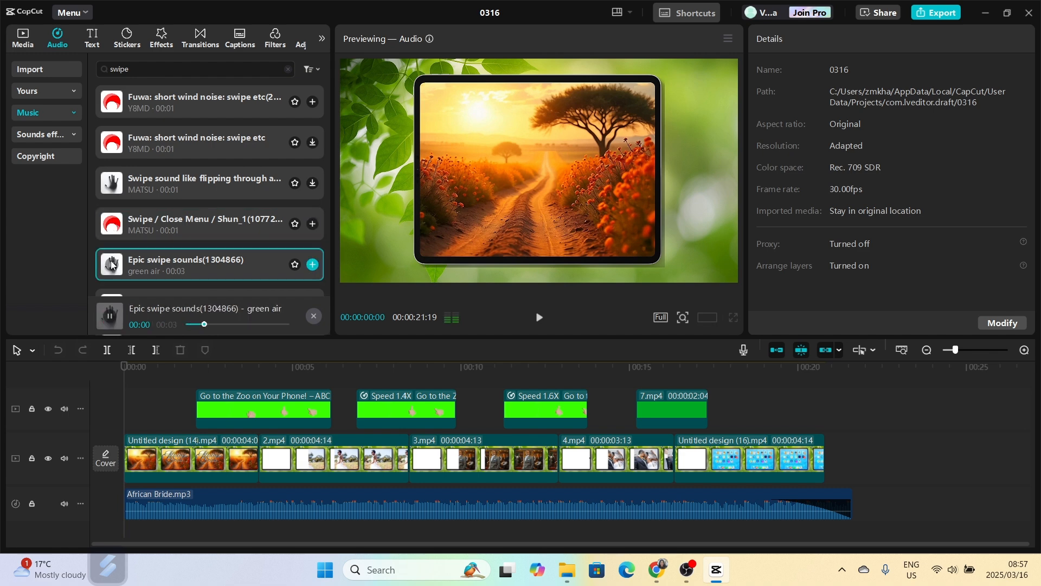
pyautogui.click(112, 181)
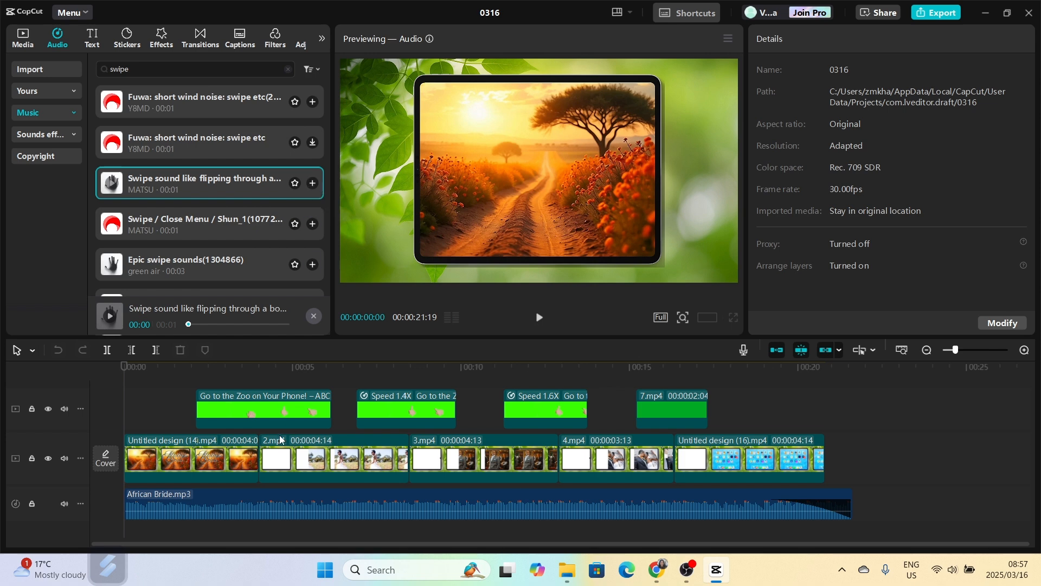
# Add the Swipe / Close Menu / Shun_1 sound on a new audio track below African Bride.mp3, at about 4 seconds for the first hand swipe.
pyautogui.click(252, 388)
pyautogui.moveTo(251, 388); pyautogui.dragTo(226, 389)
pyautogui.press('space')
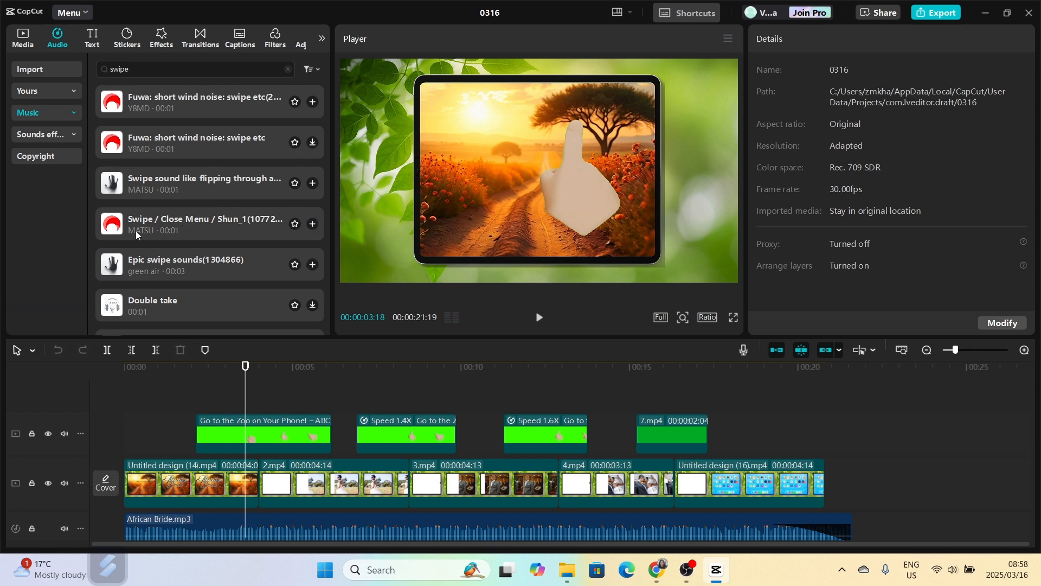
pyautogui.click(114, 225)
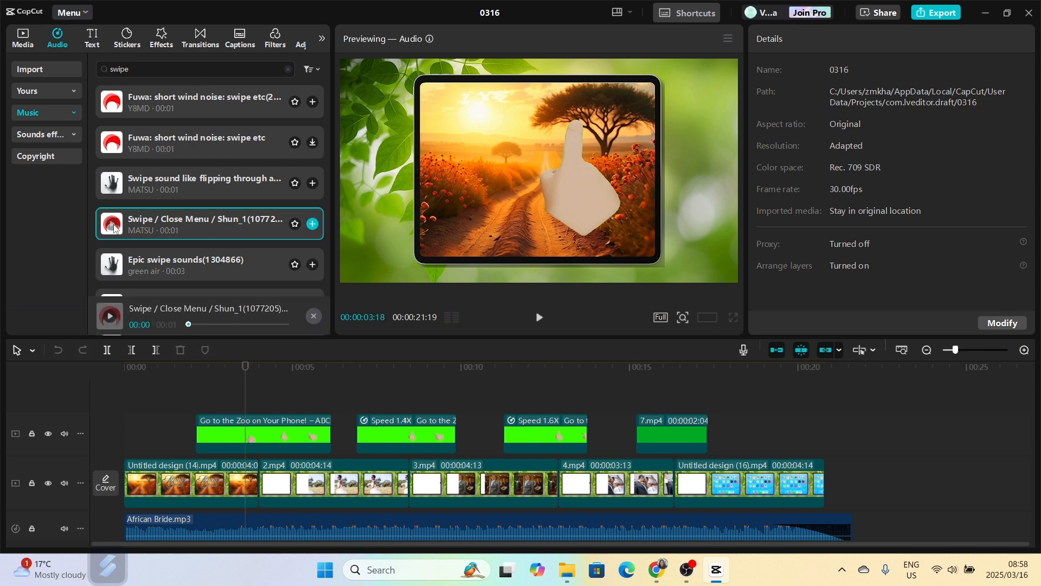
pyautogui.moveTo(317, 226); pyautogui.dragTo(270, 513)
# Play from about 3 seconds to check the swipe sound against the first hand movement and the change to 2.mp4.
pyautogui.click(239, 517)
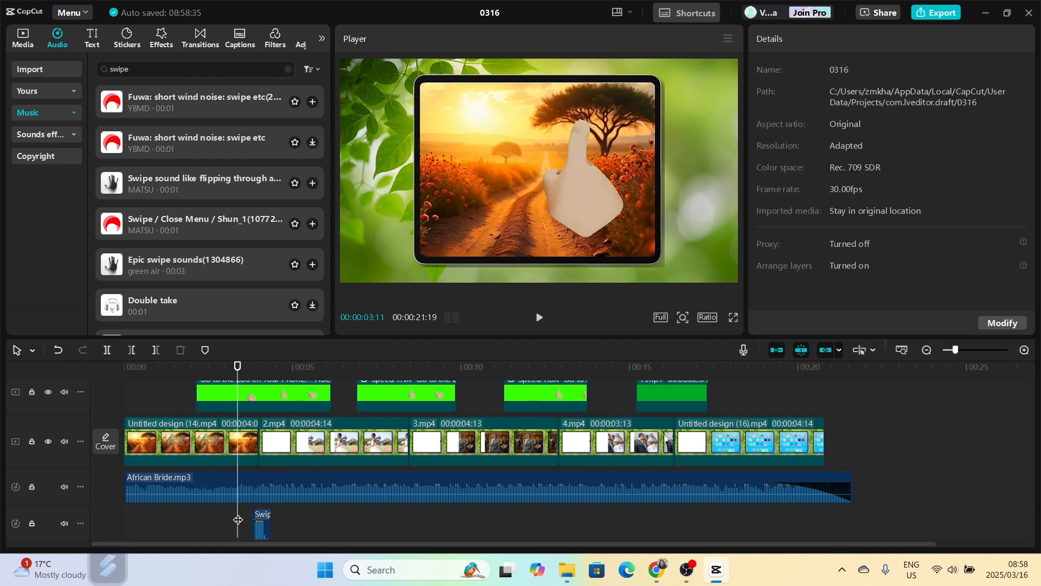
pyautogui.press('space')
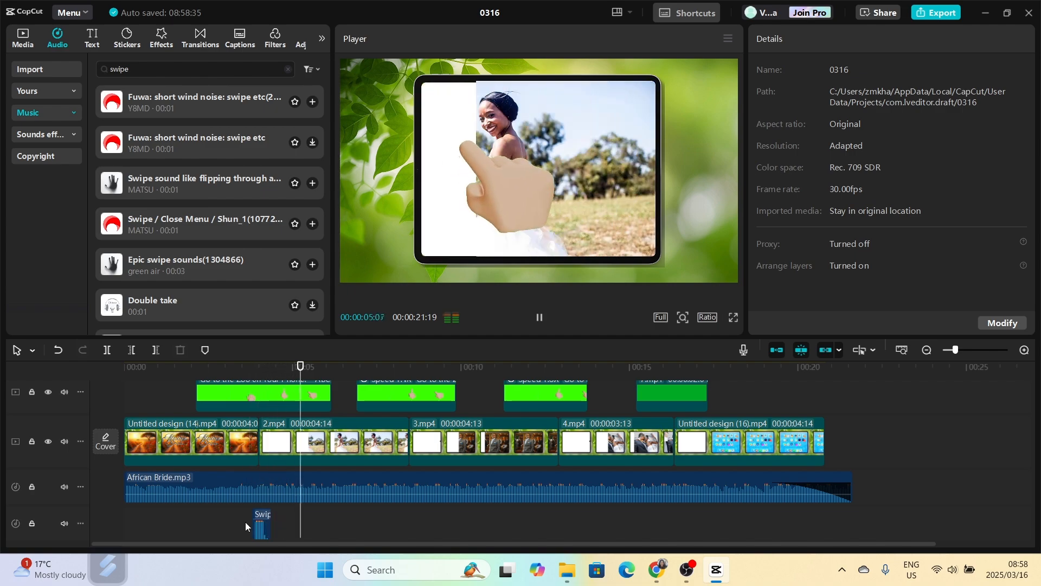
pyautogui.click(245, 522)
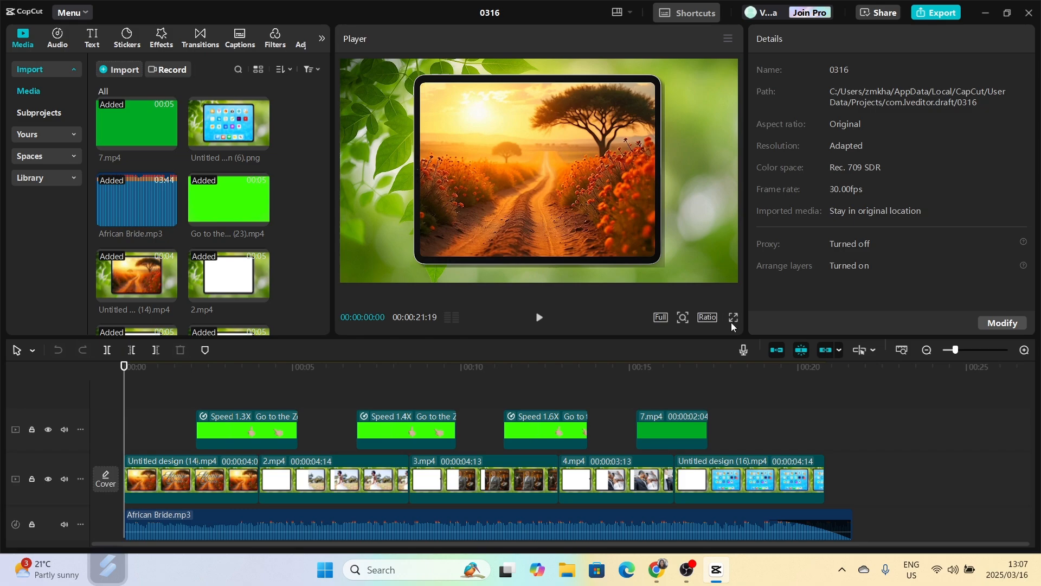
# Play the whole video from the start in full screen to review the result.
pyautogui.click(732, 321)
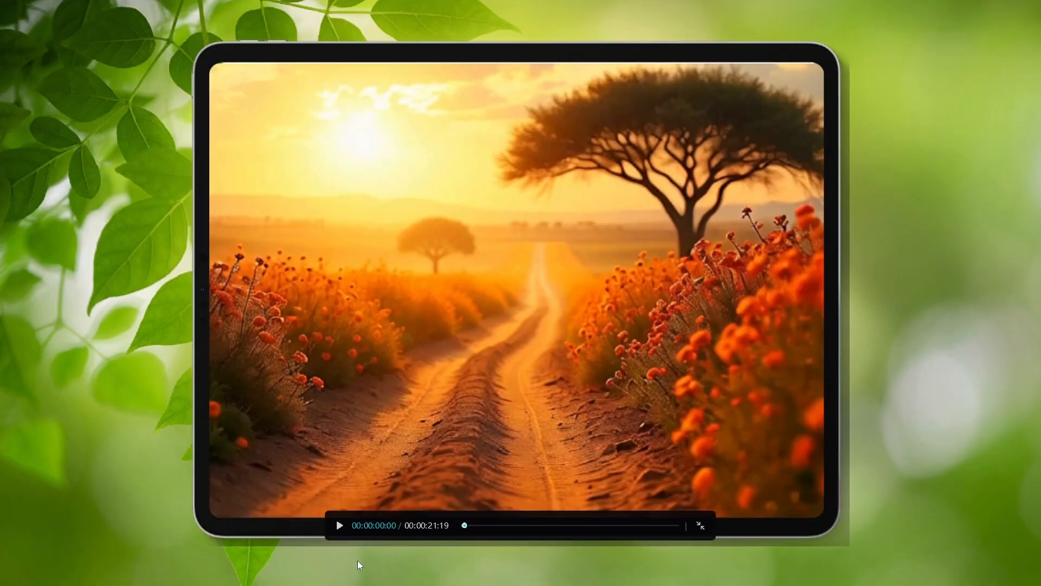
pyautogui.click(338, 526)
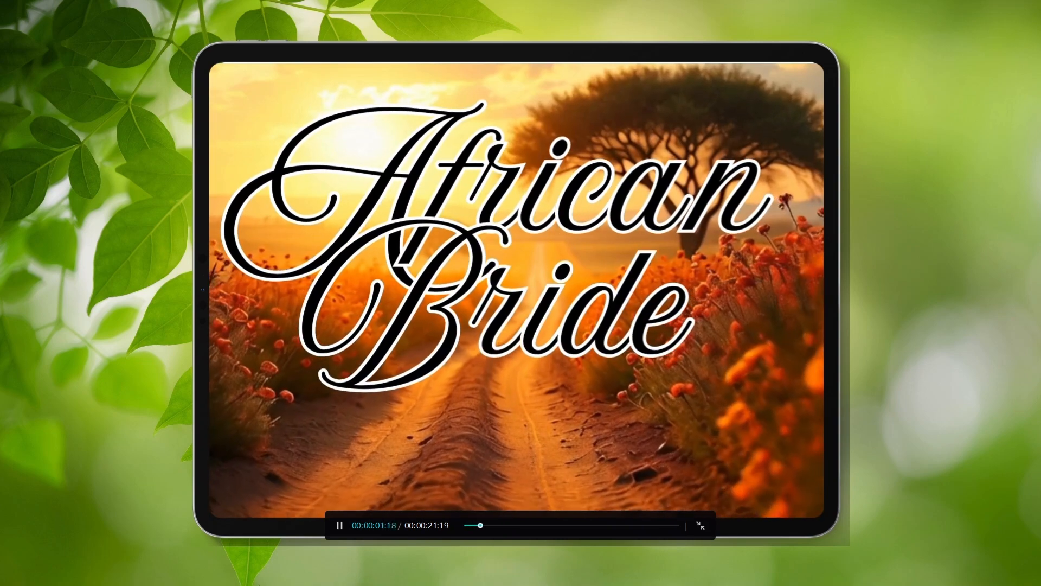